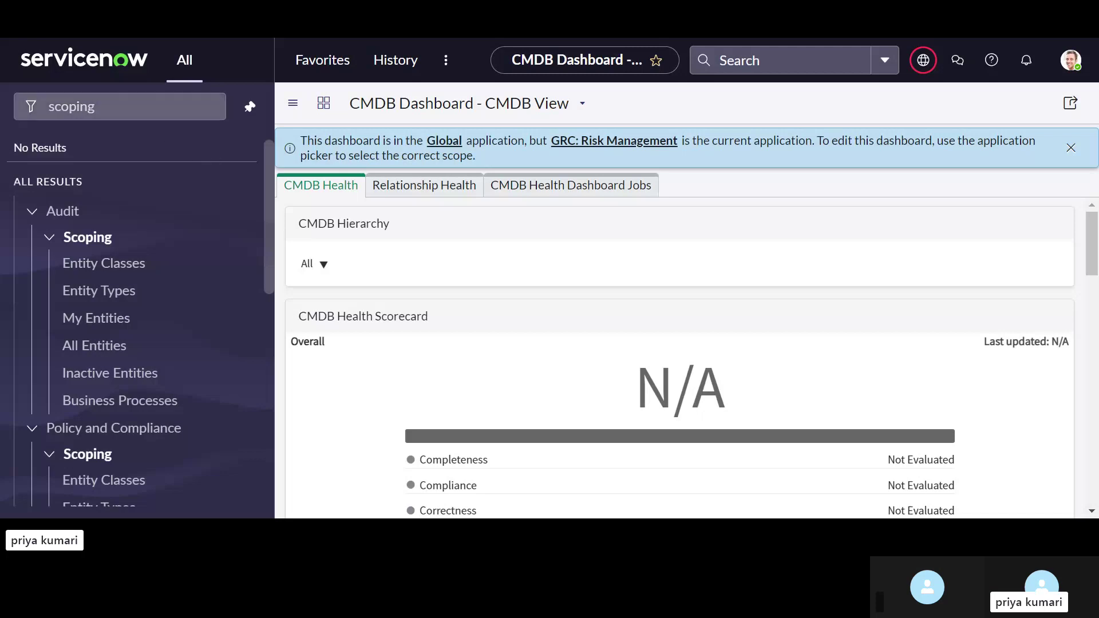
Filter the application navigator for "assessment m" and open the Risk Assessment Methodologies list
click(138, 106)
key(BackSpace)
key(BackSpace)
key(BackSpace)
key(BackSpace)
key(BackSpace)
key(BackSpace)
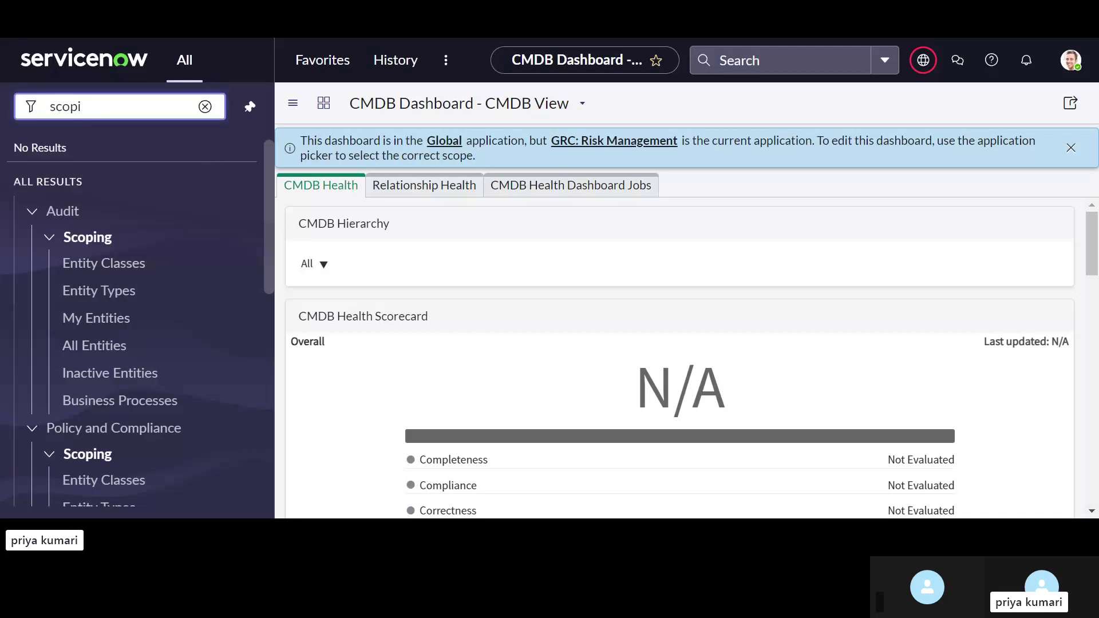
key(BackSpace)
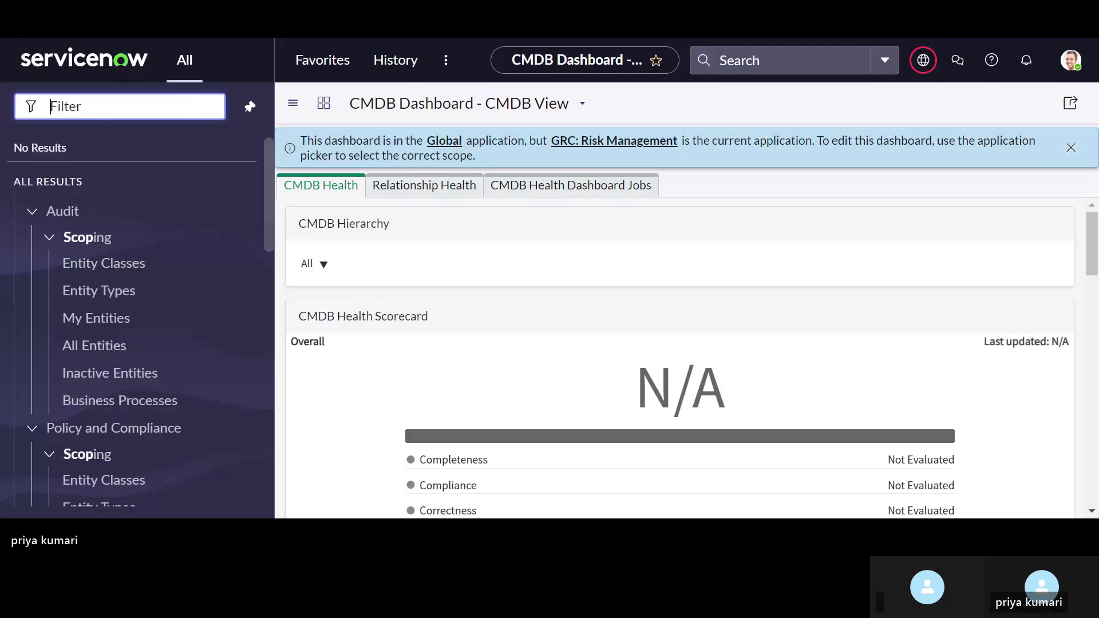
text(a)
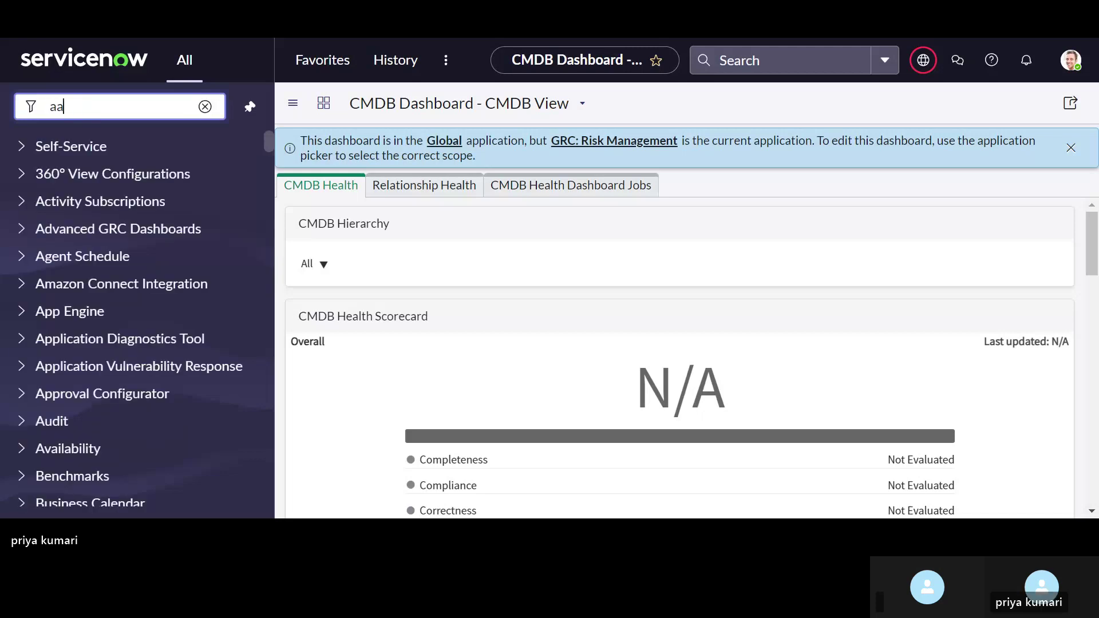
text(ssess)
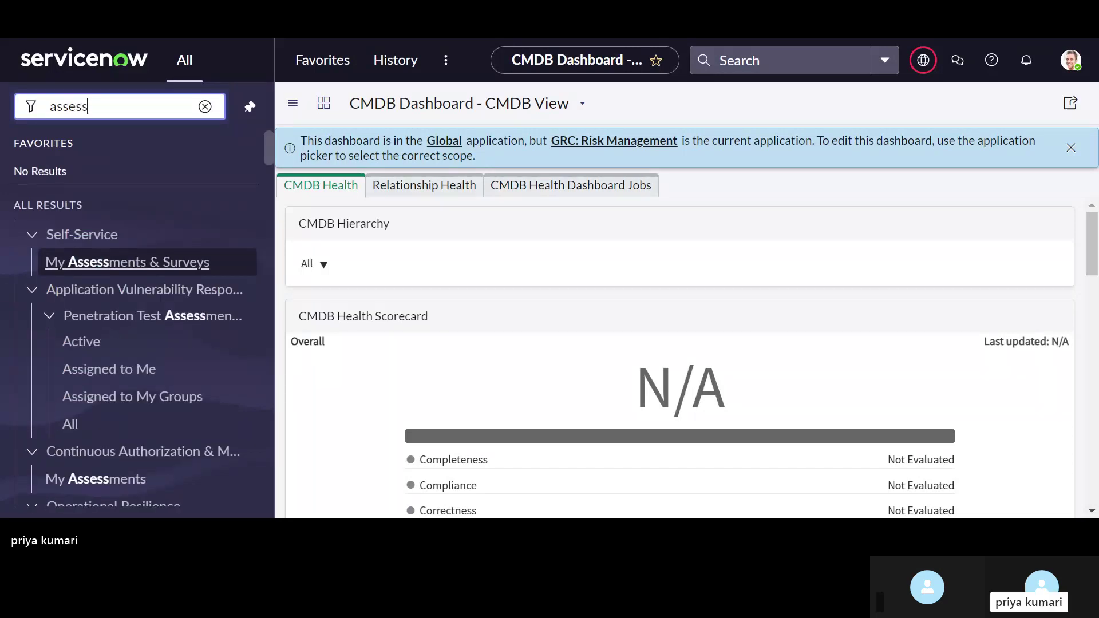
text(ment m)
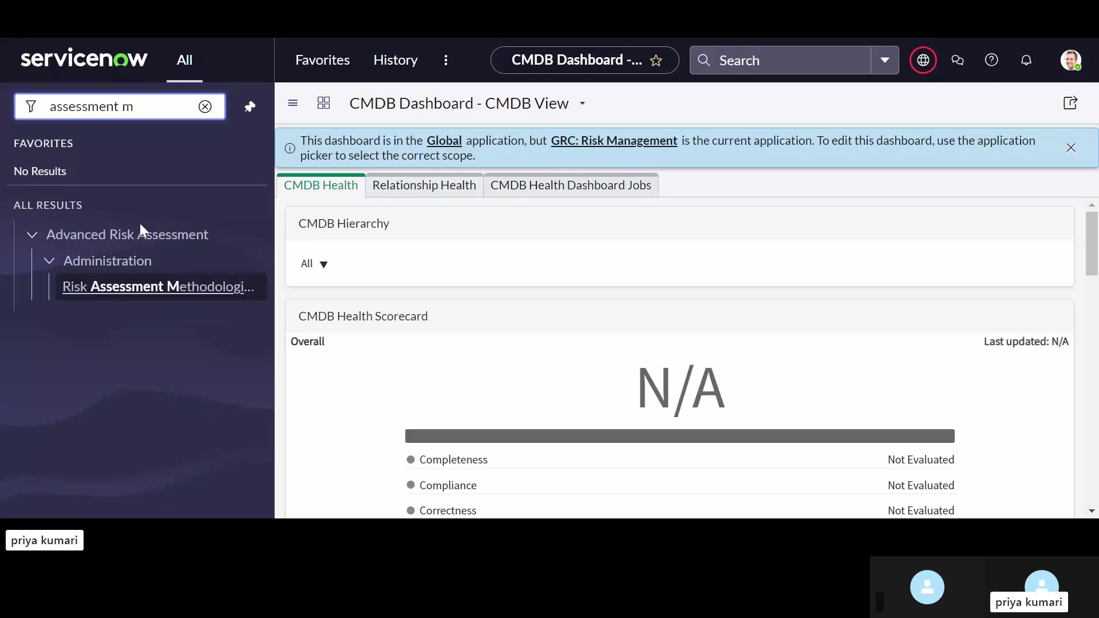
click(148, 290)
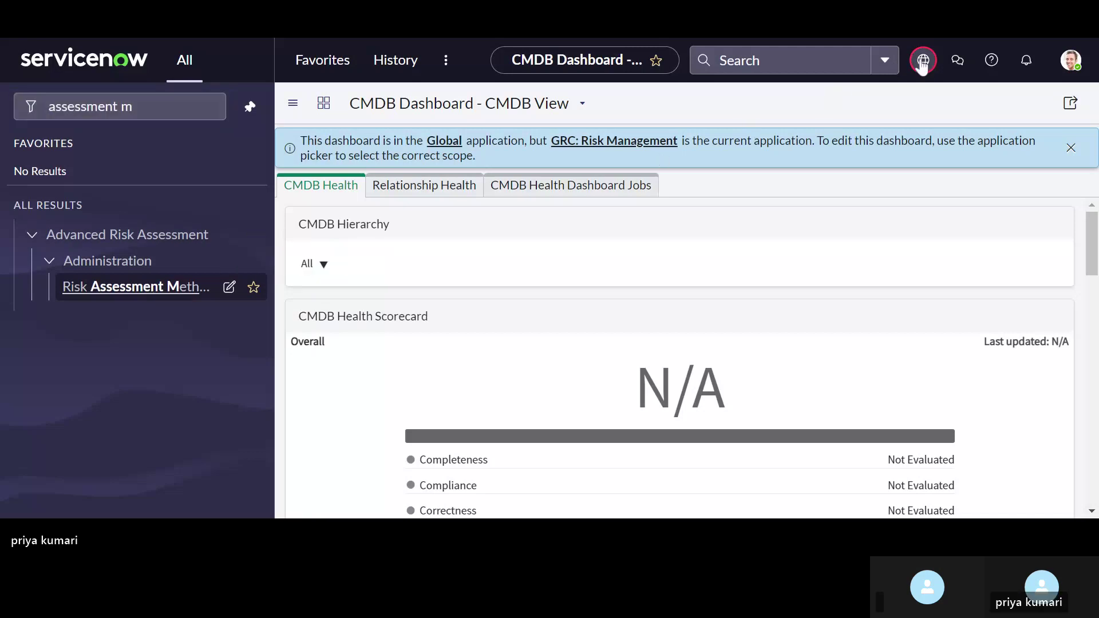
Switch the application scope to GRC: Advanced Risk, filtering the available scopes by "adva"
mouse_move(922, 64)
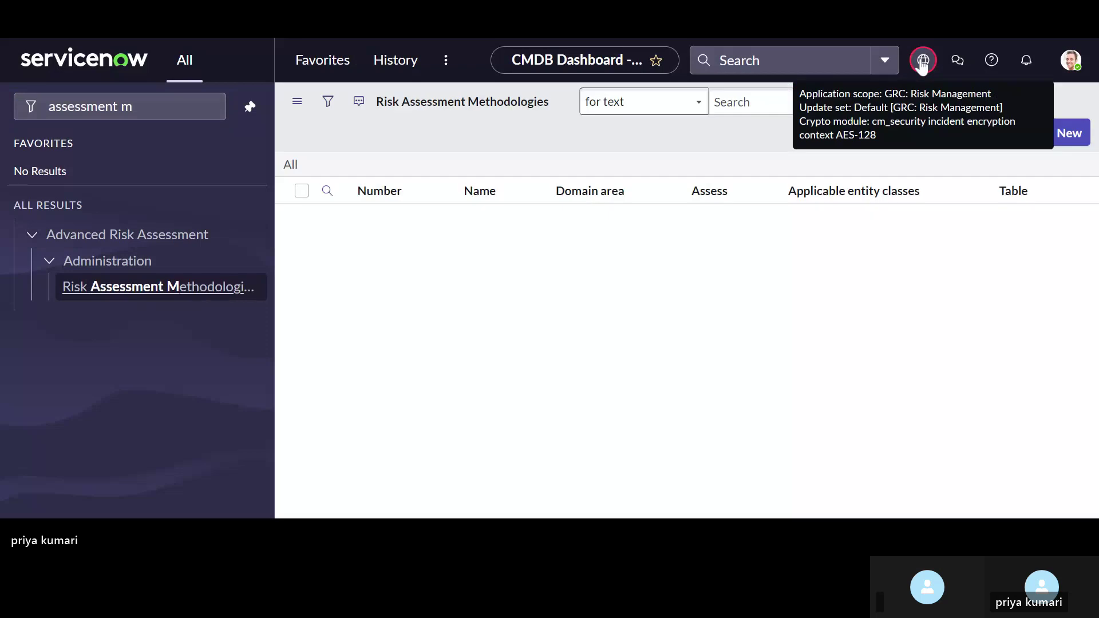
click(922, 61)
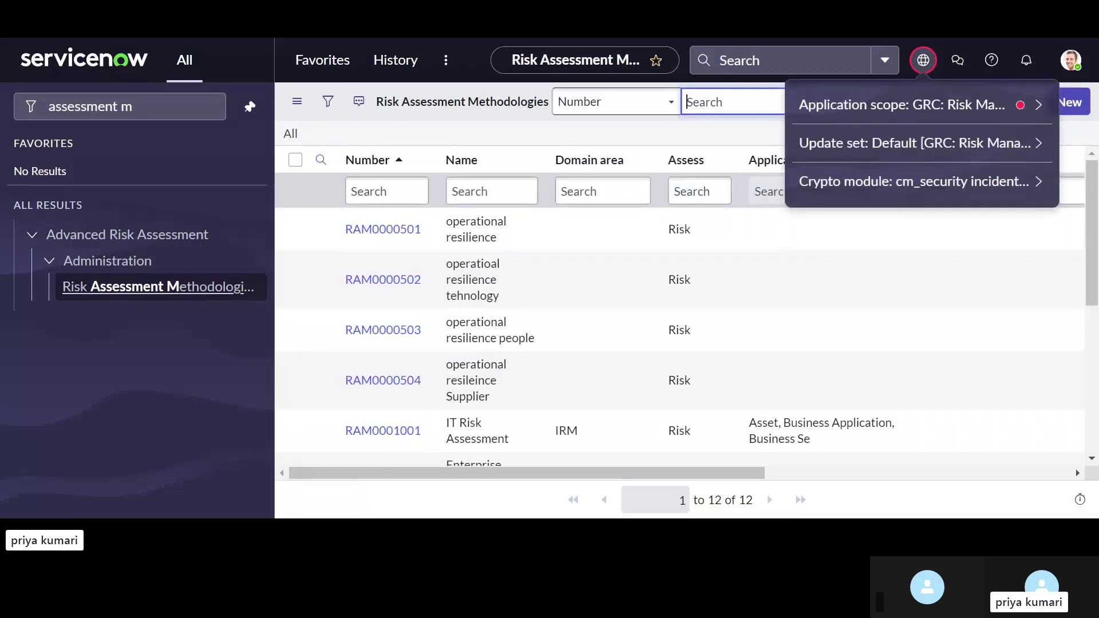
click(955, 108)
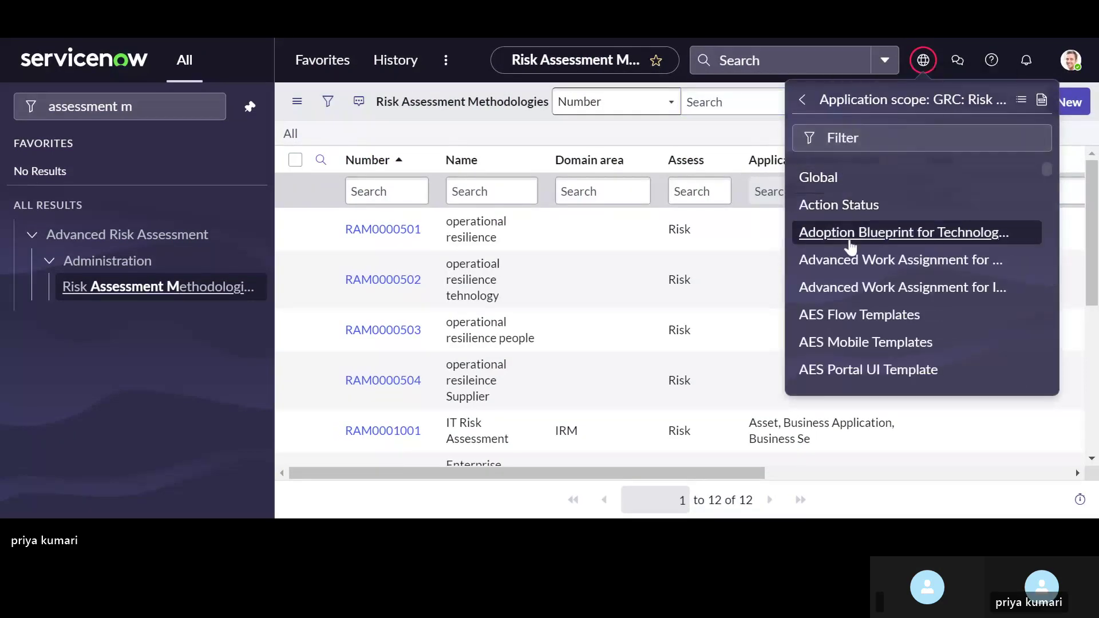
scroll(853, 285, down, 2)
scroll(852, 284, down, 1)
scroll(849, 283, up, 3)
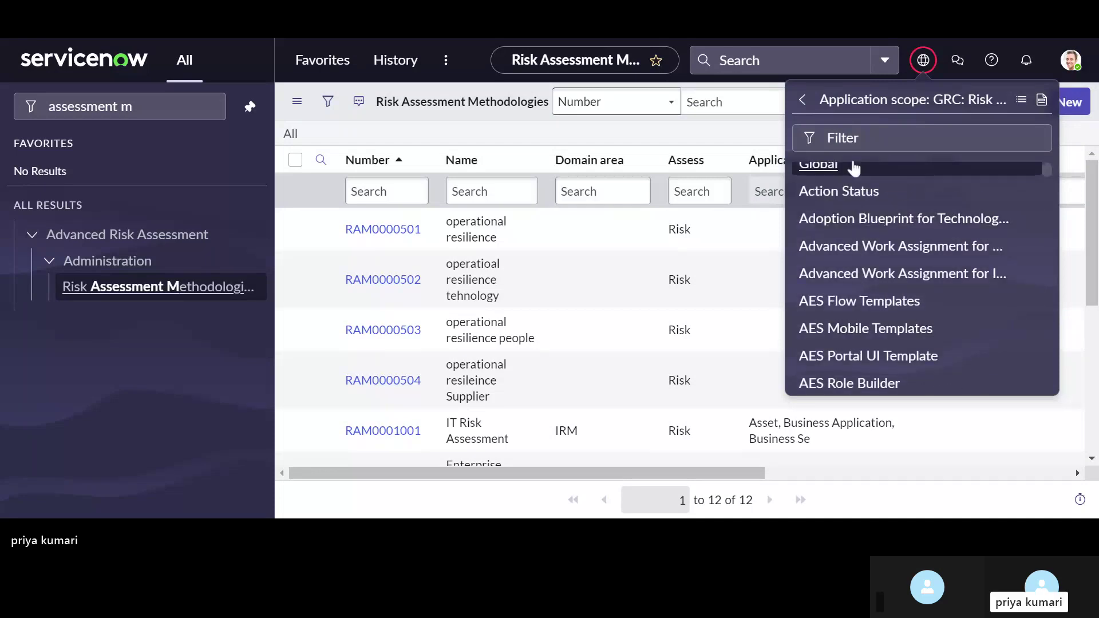
click(852, 138)
text(ad)
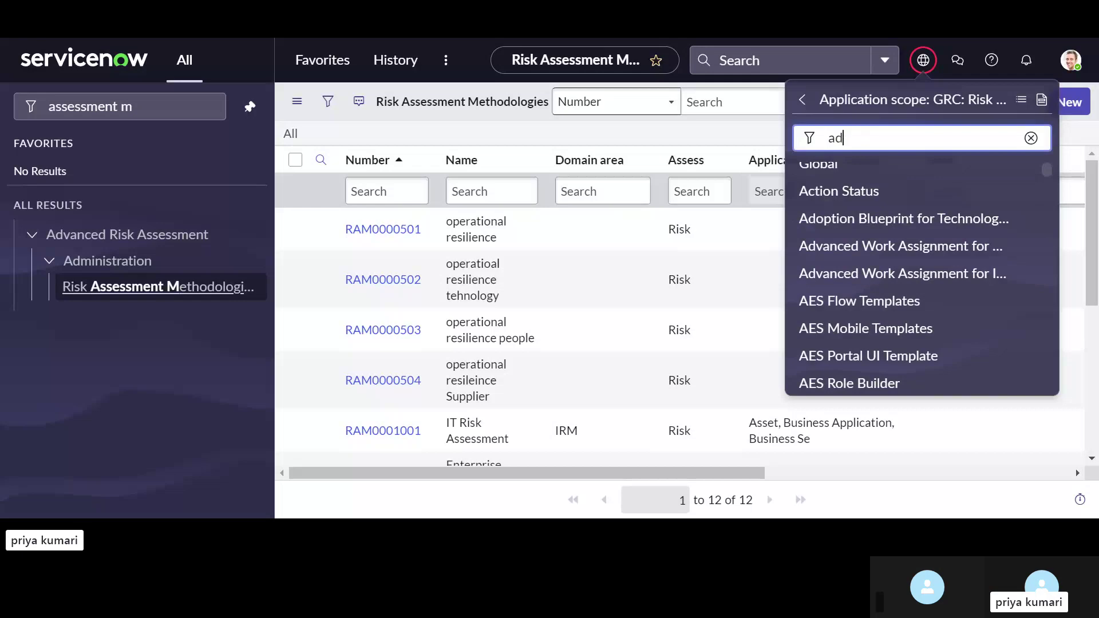
text(va)
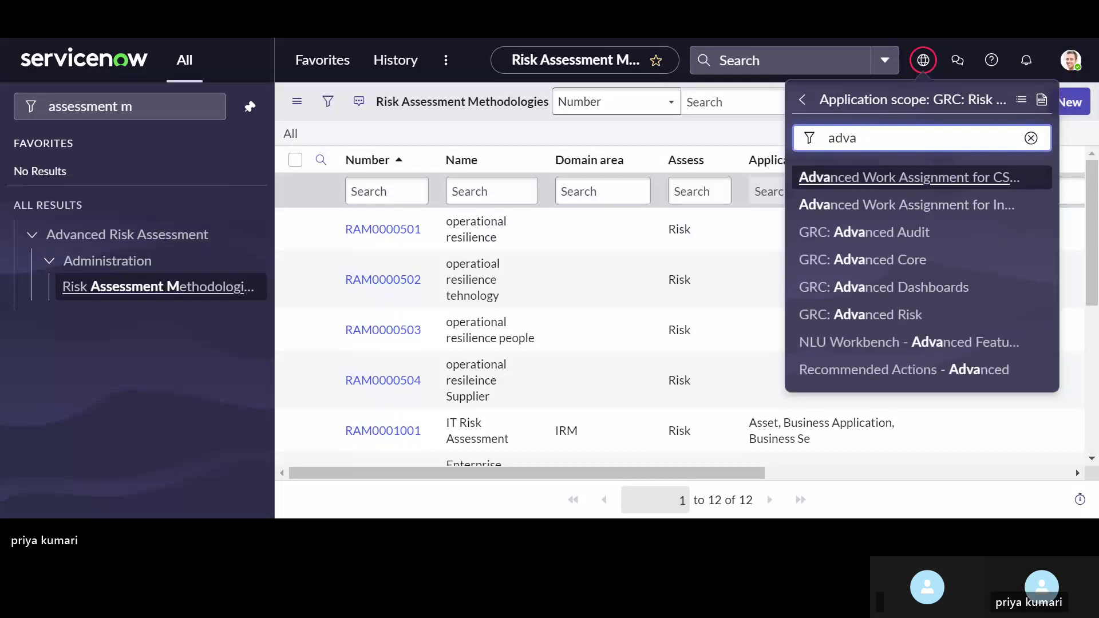
click(887, 316)
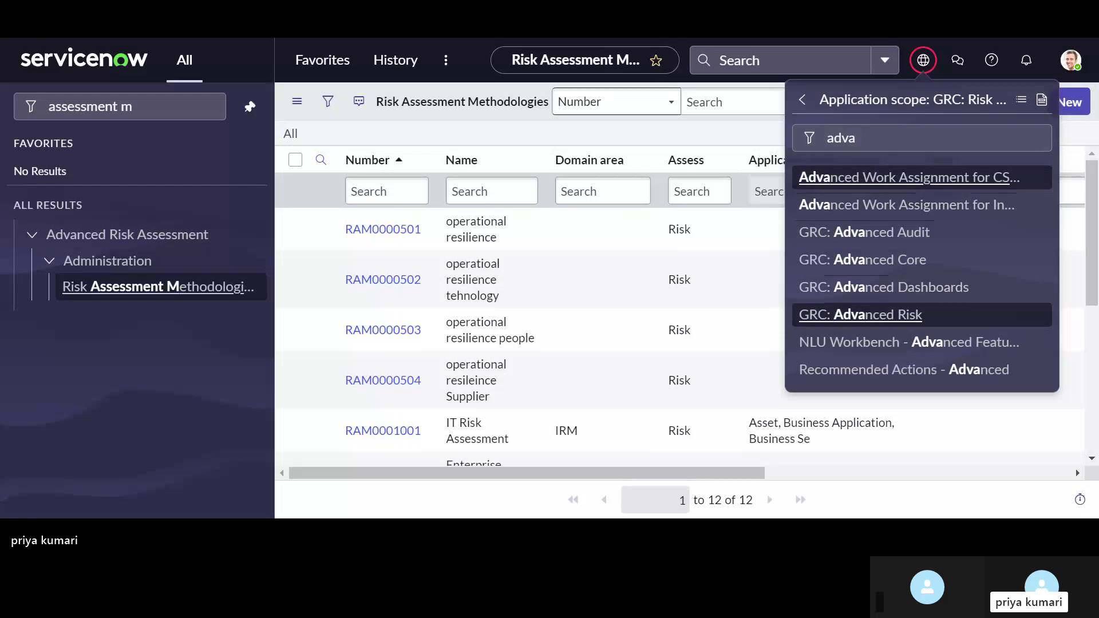
click(860, 314)
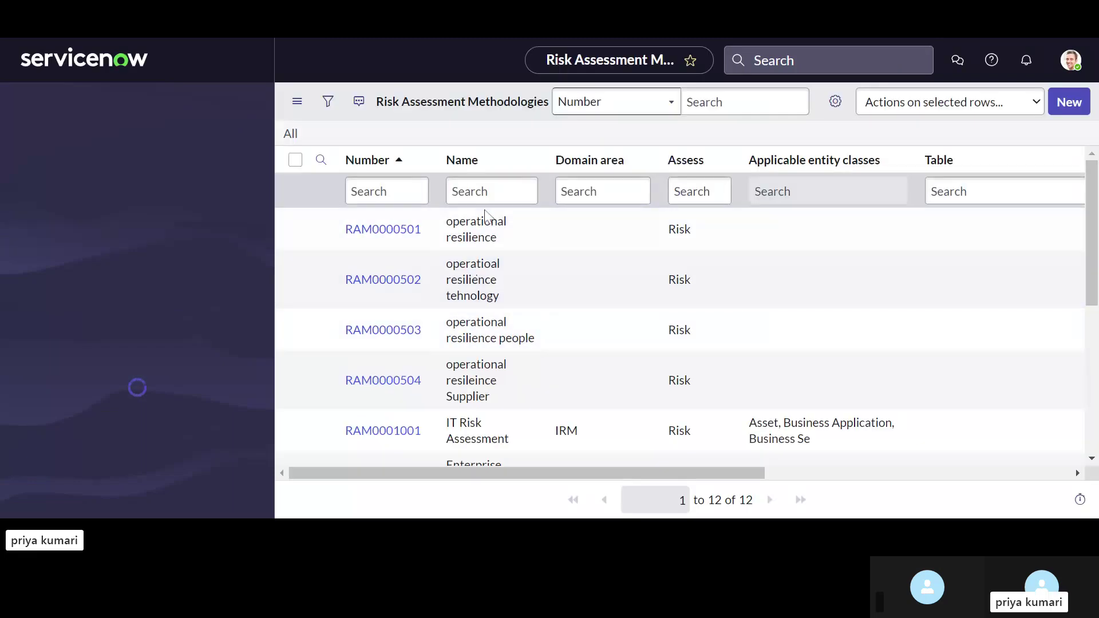
Examine the fields, workflows, rollup configurations and assessment types of the published "operational resilience" methodology, and return to the methodologies list
click(384, 233)
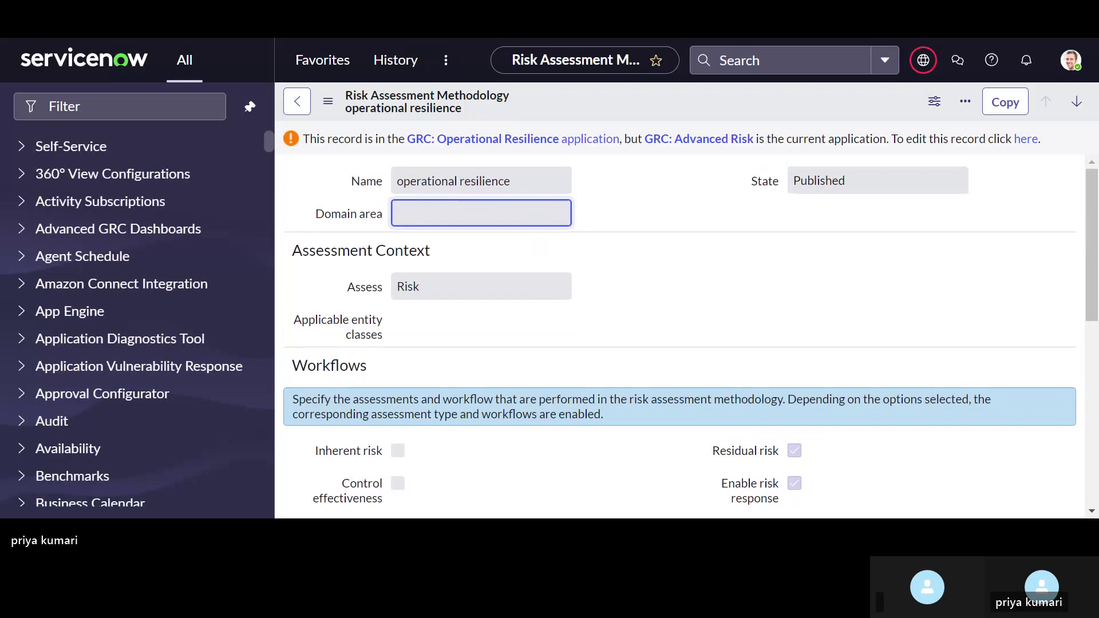
scroll(679, 340, down, 4)
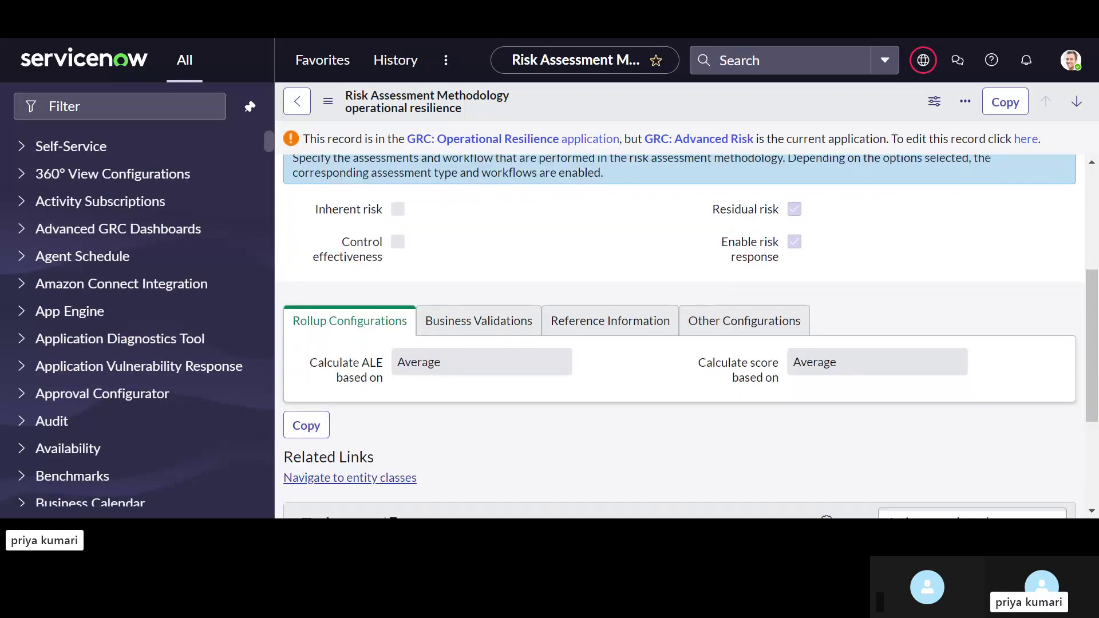
scroll(680, 340, down, 3)
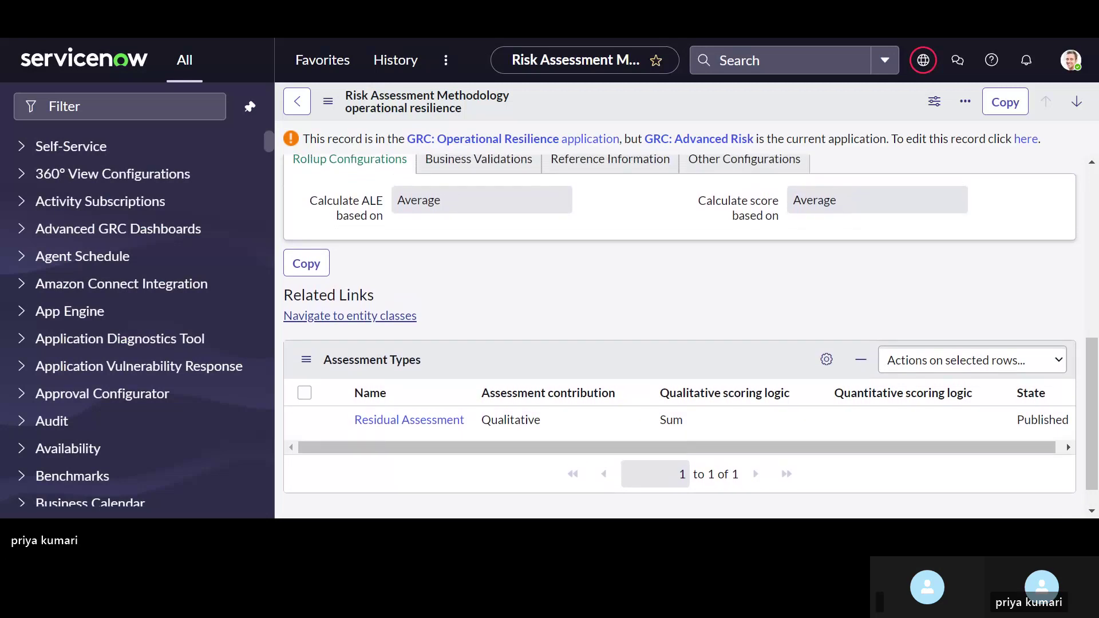
scroll(680, 336, up, 6)
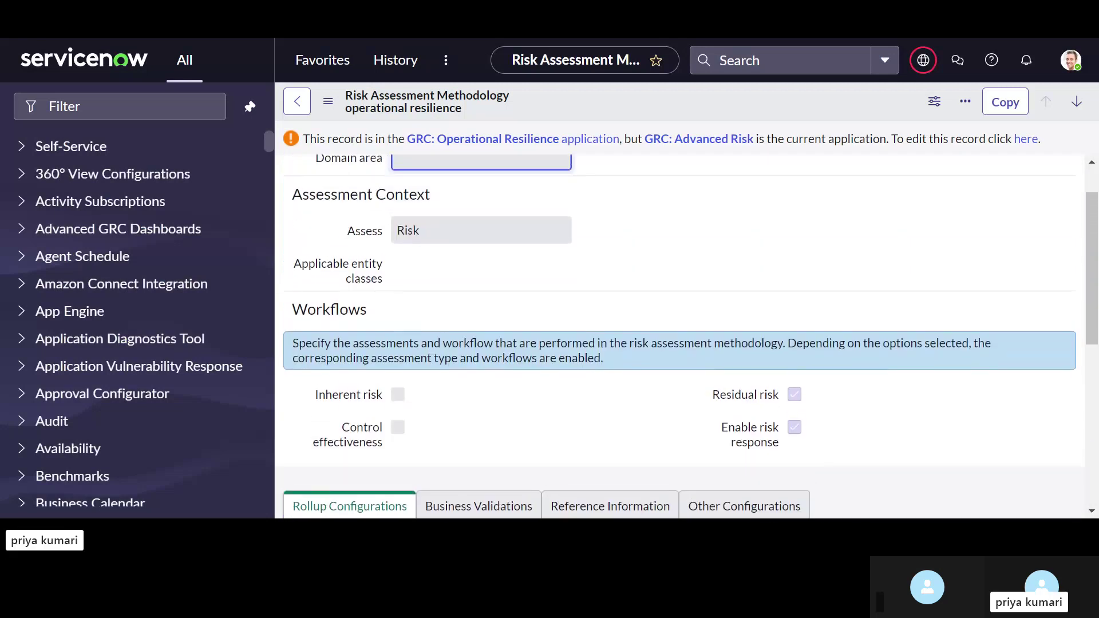
scroll(680, 337, up, 1)
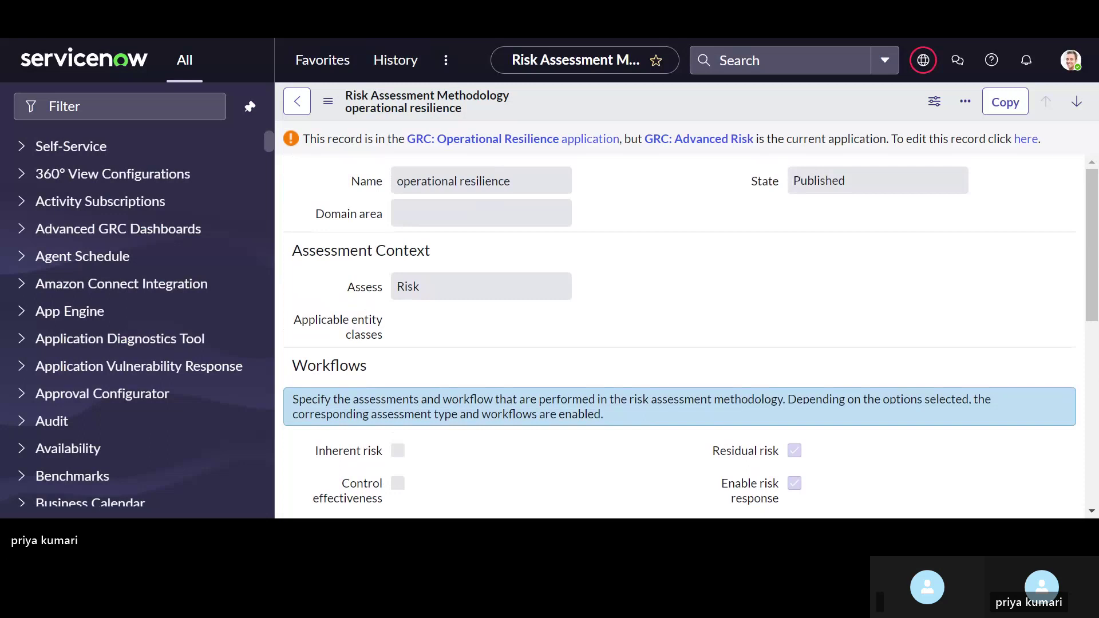
click(481, 213)
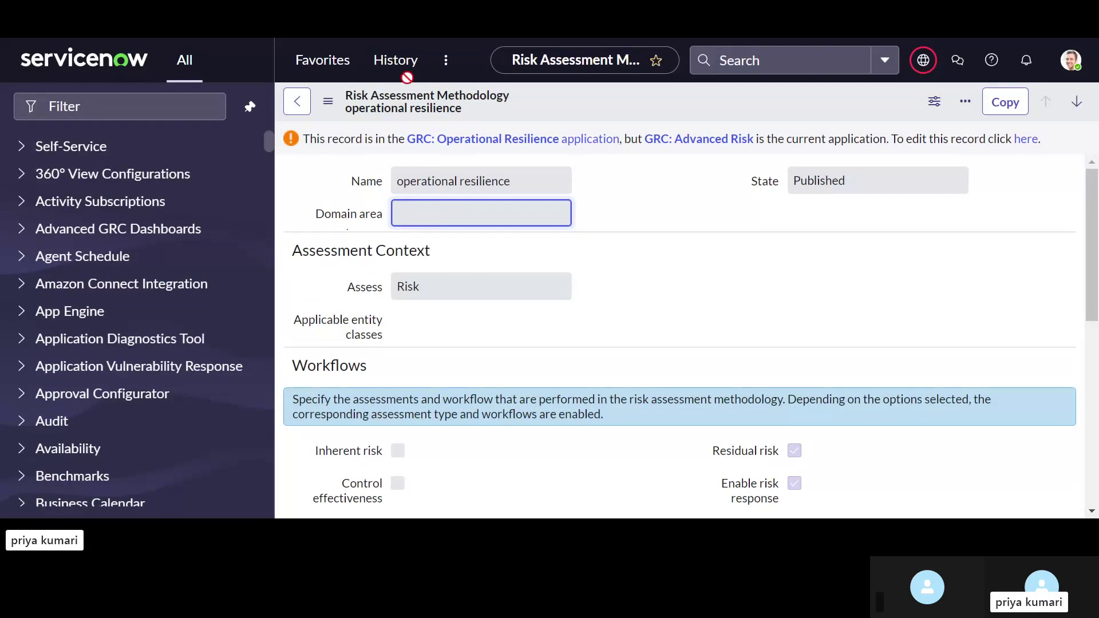
click(401, 34)
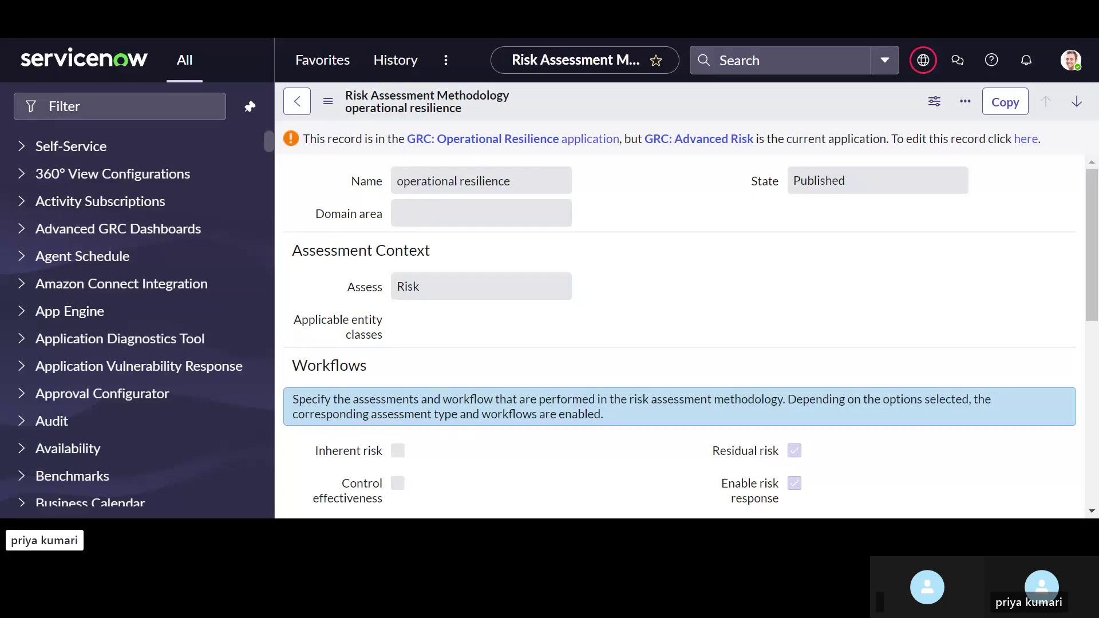
click(480, 213)
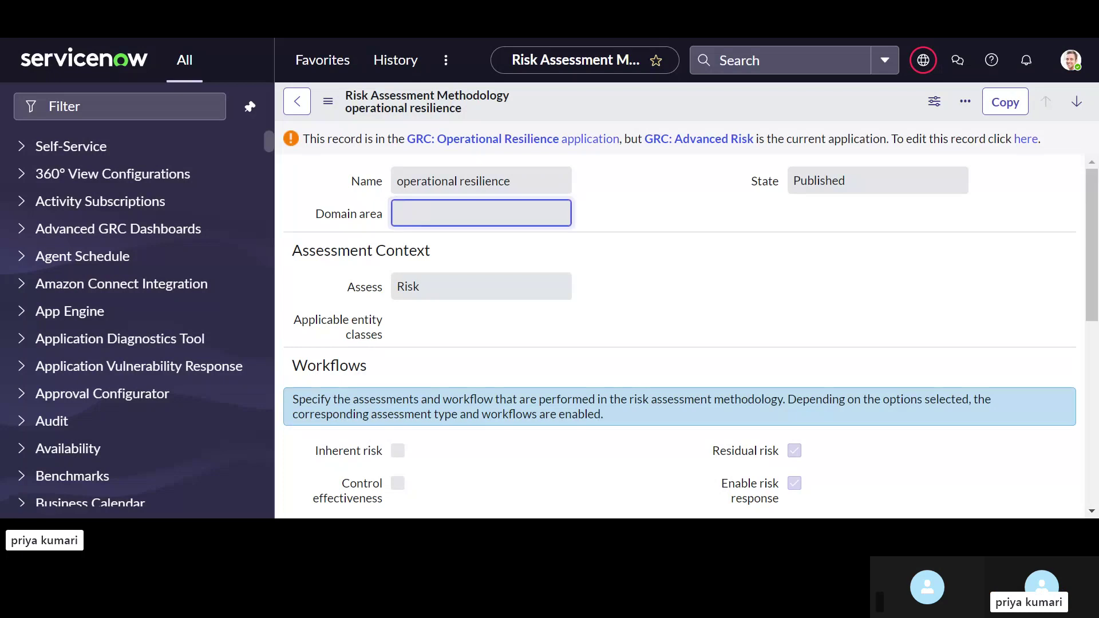
scroll(502, 275, down, 1)
scroll(503, 276, up, 1)
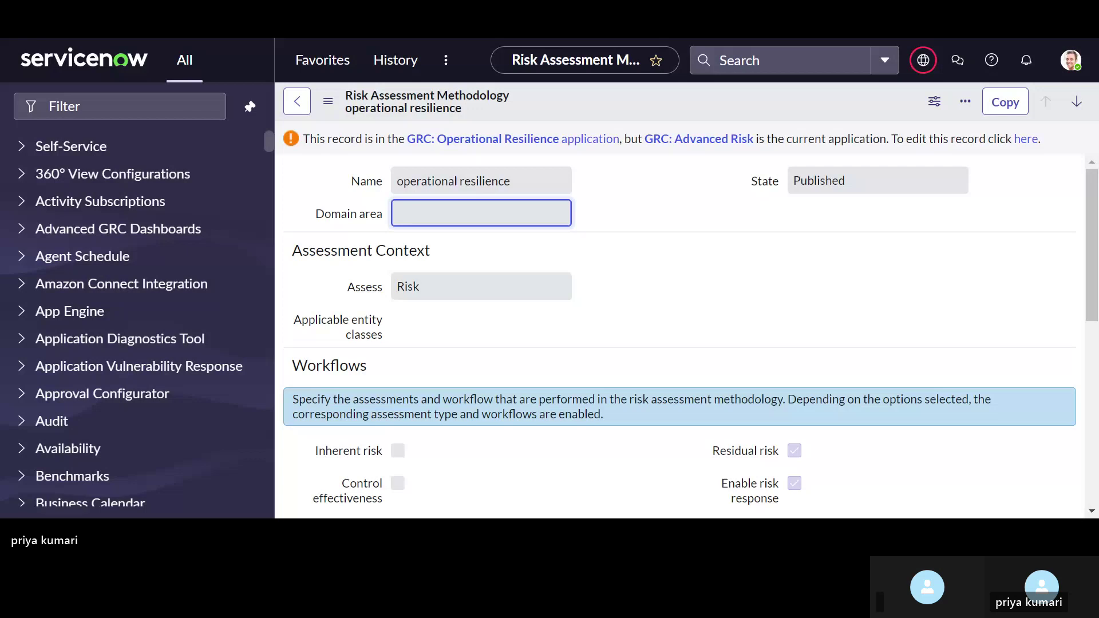
scroll(680, 335, down, 3)
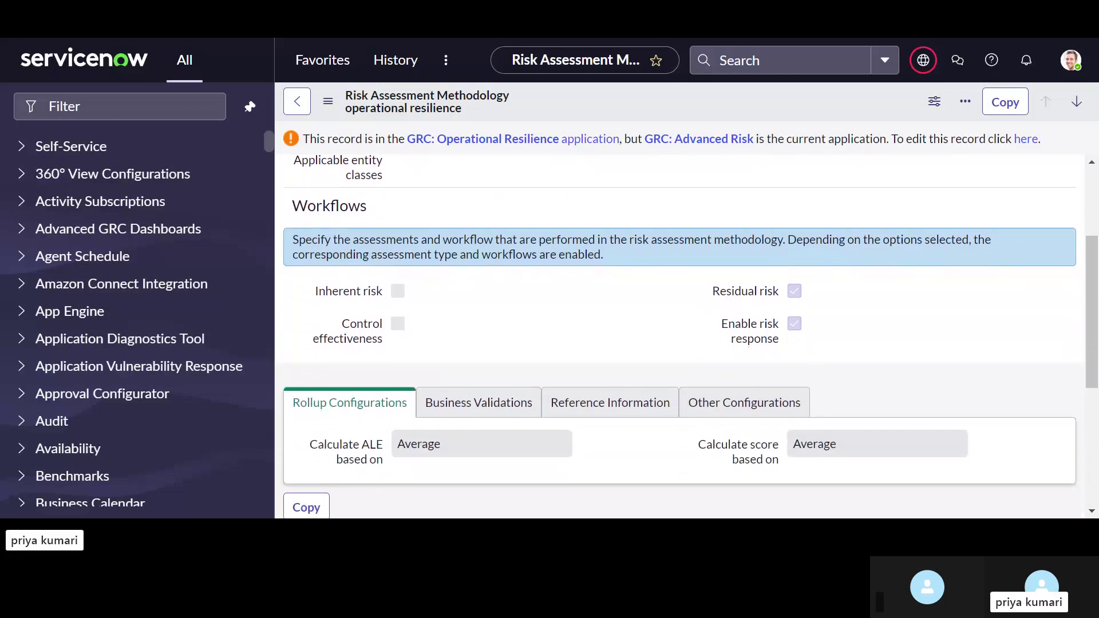
scroll(680, 335, down, 2)
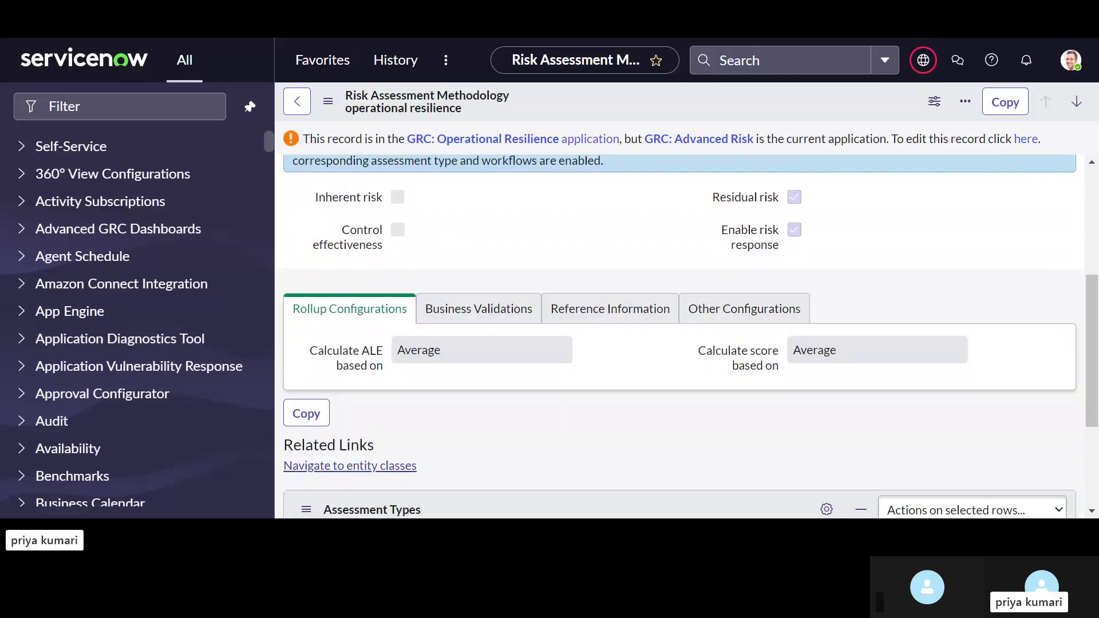
click(298, 102)
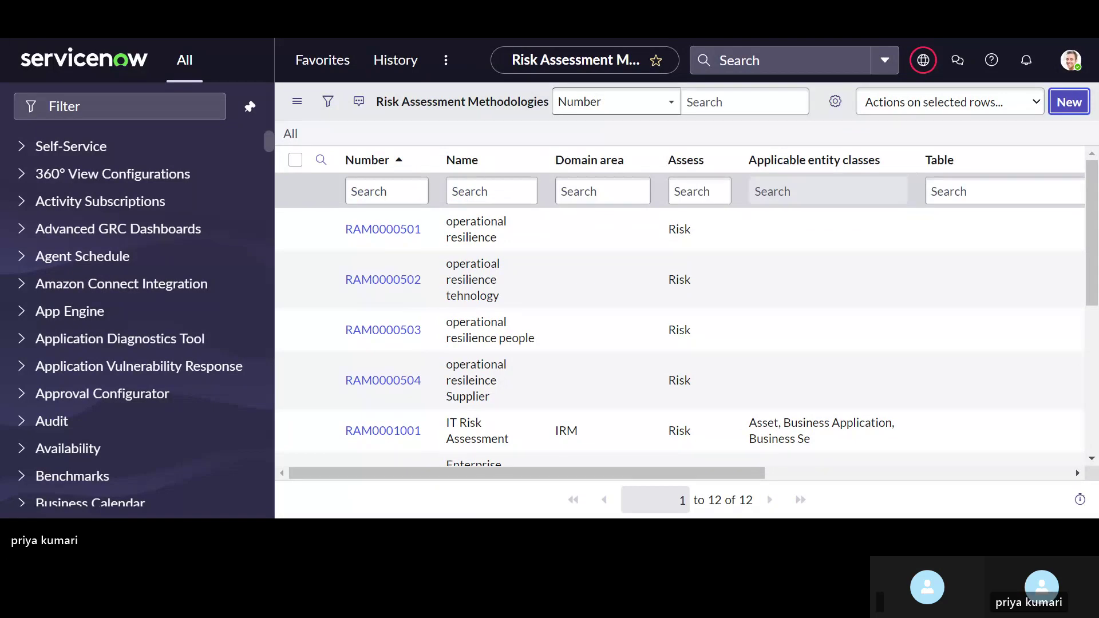
Start a new risk assessment methodology record and name it "test assessment methodology"
click(1068, 102)
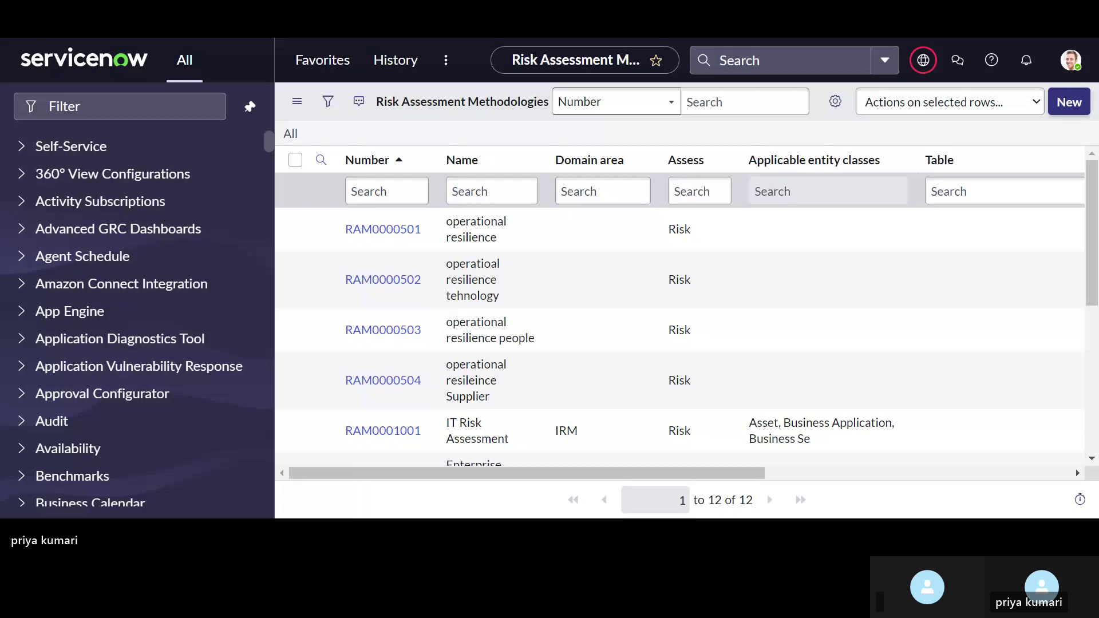
click(1066, 109)
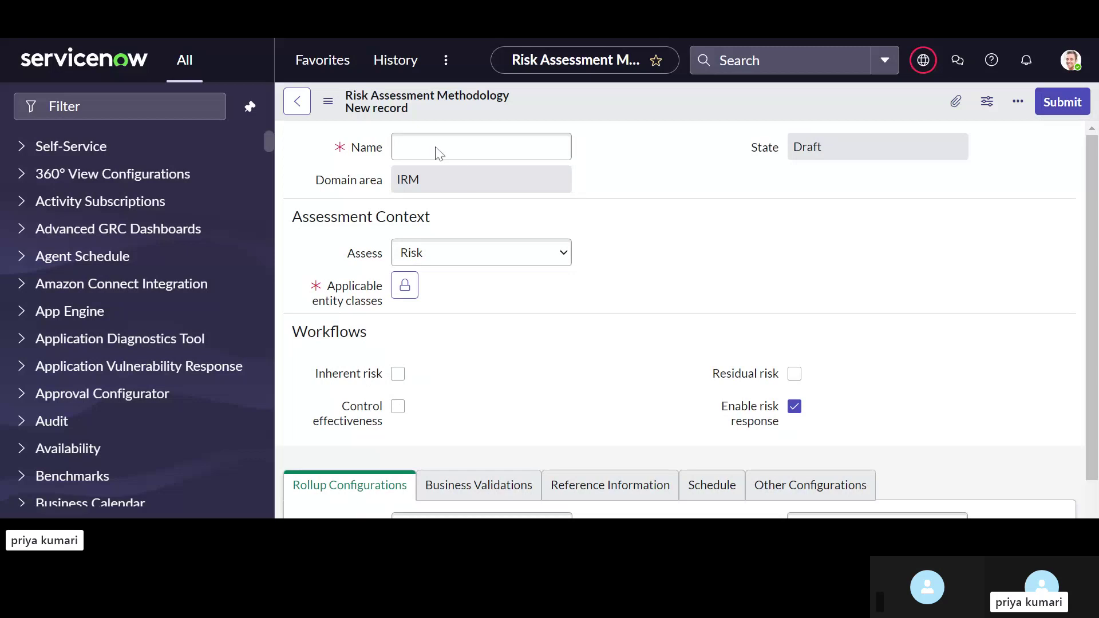
click(438, 150)
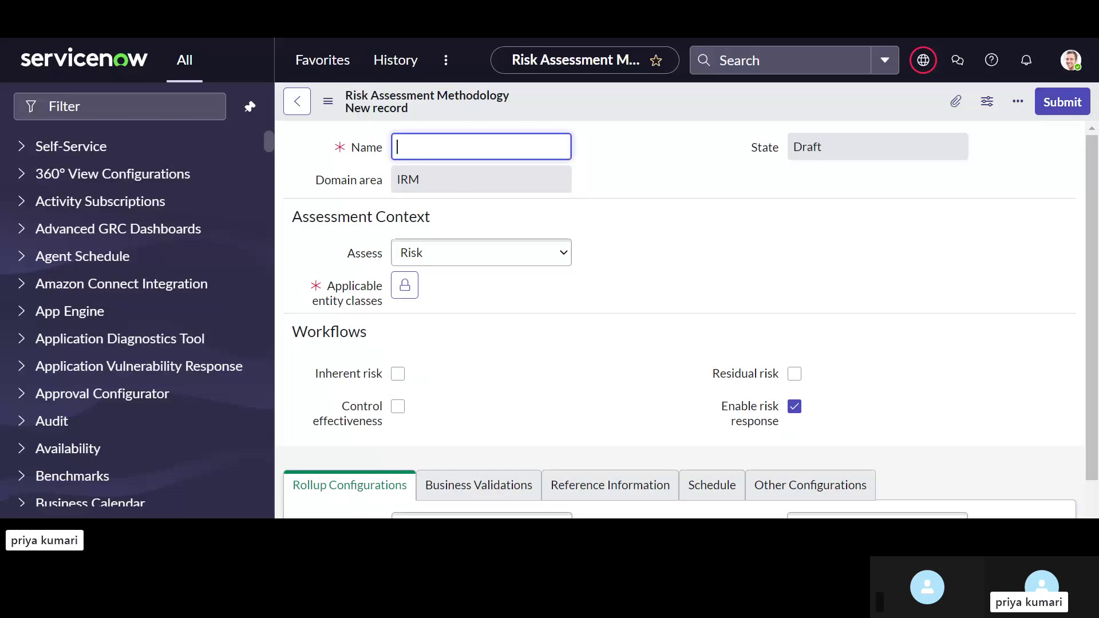
text(test a)
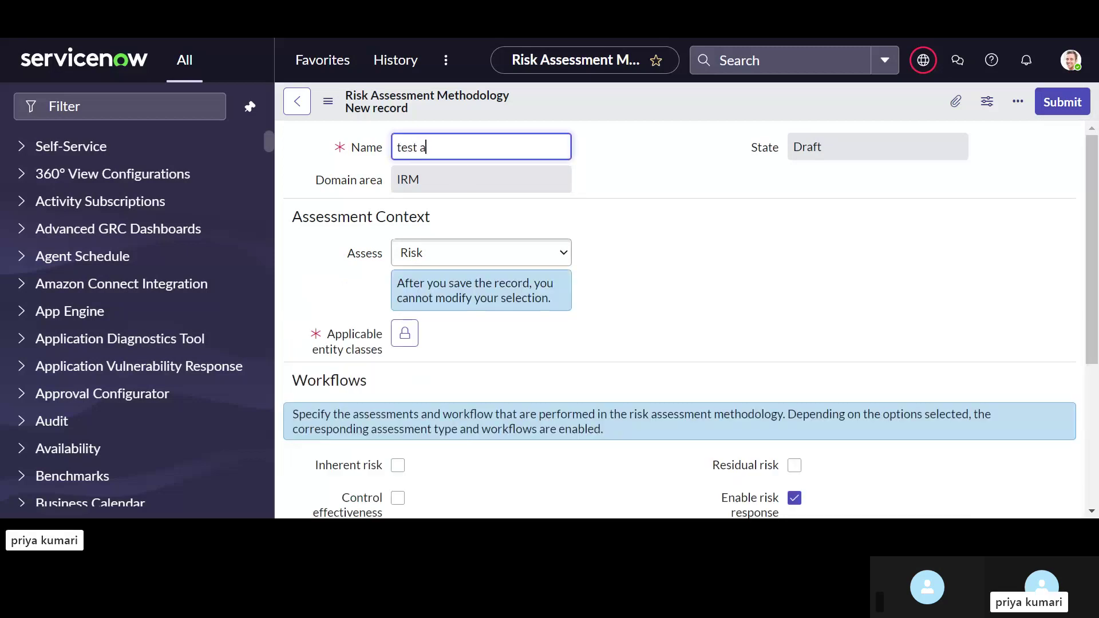
text(ssessment metho)
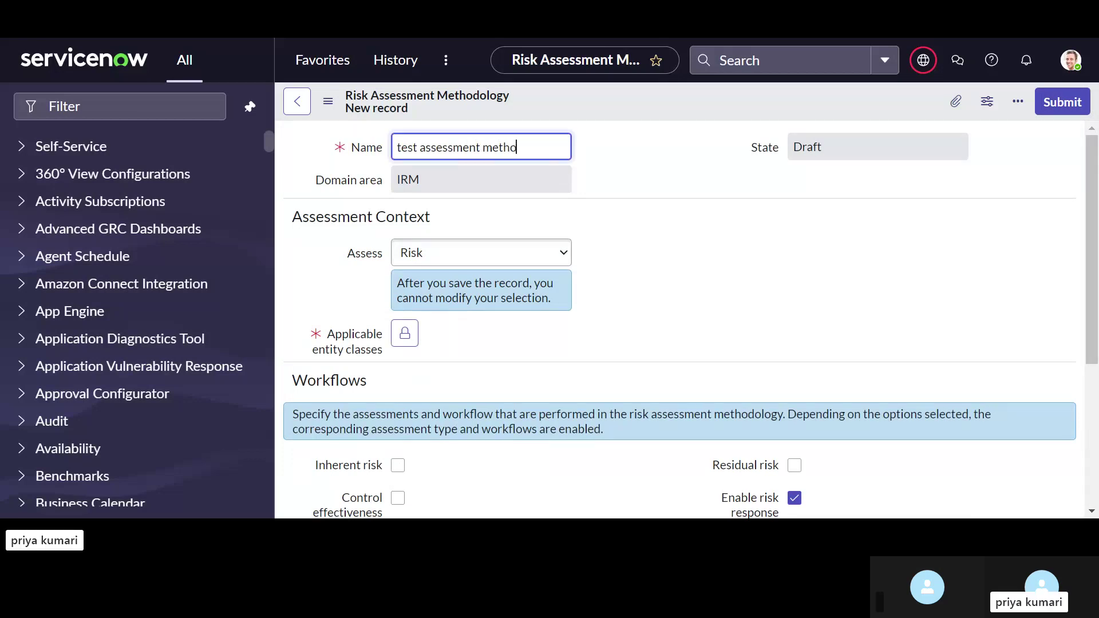
text(dol)
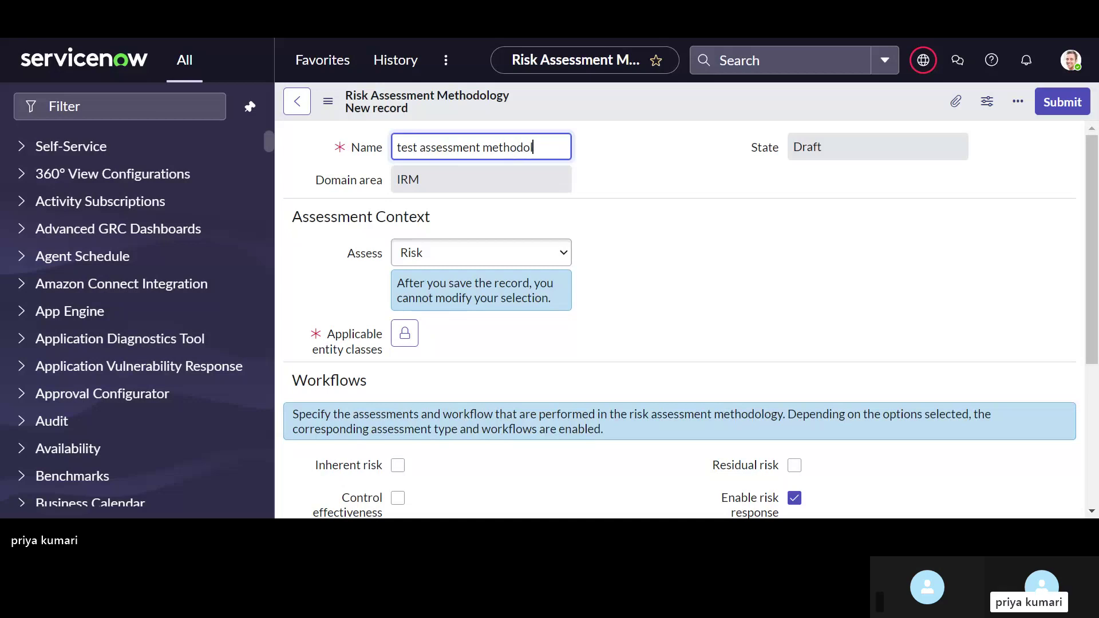
text(ogy)
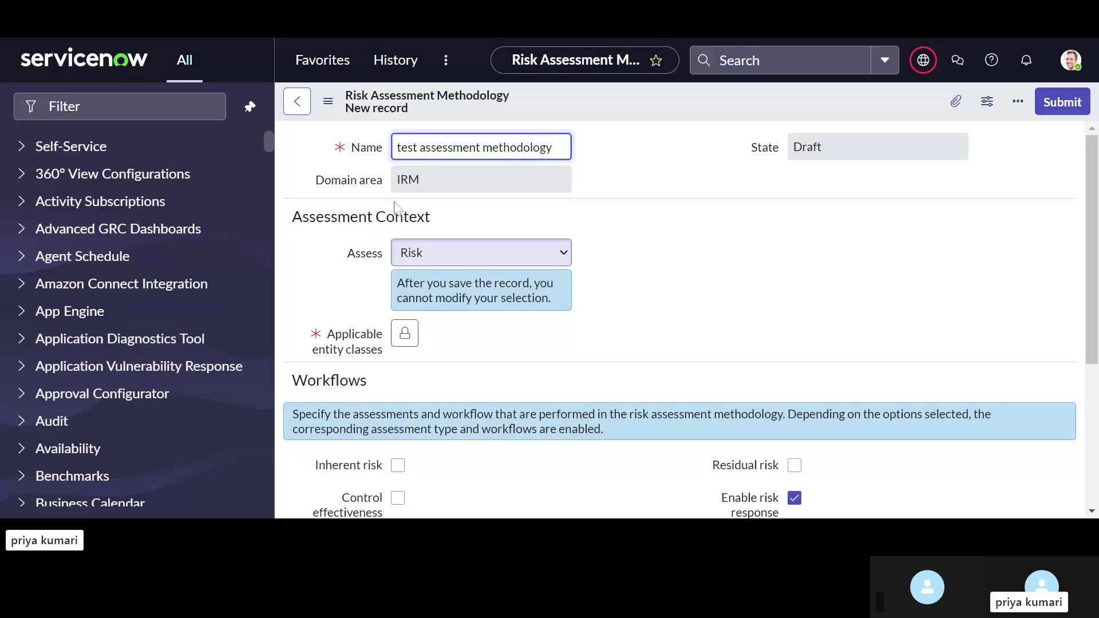
scroll(463, 201, down, 1)
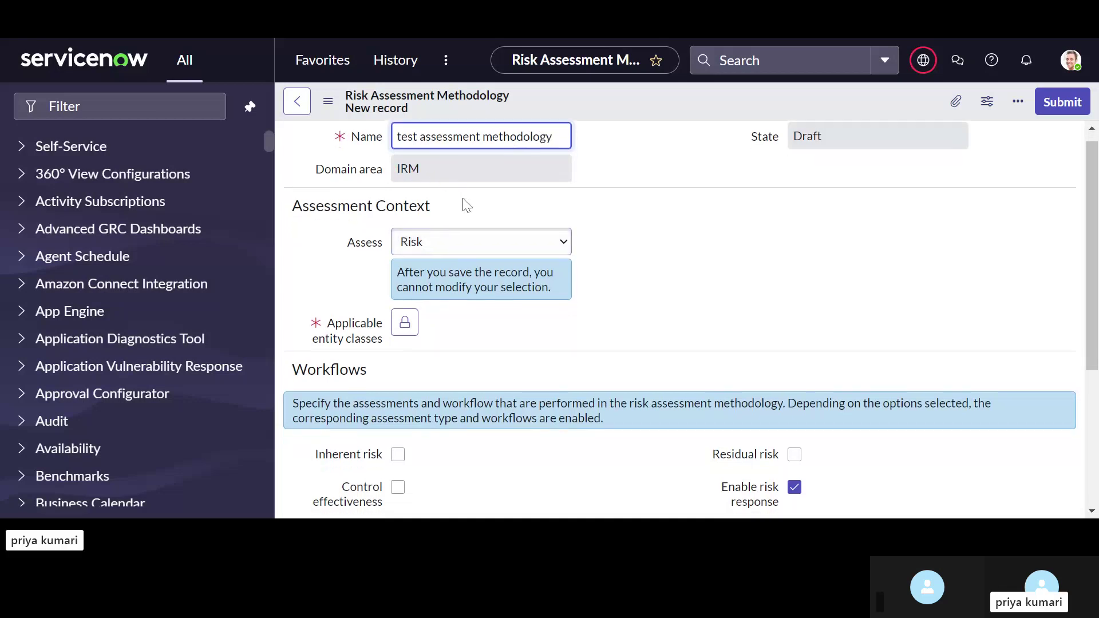
scroll(467, 206, up, 1)
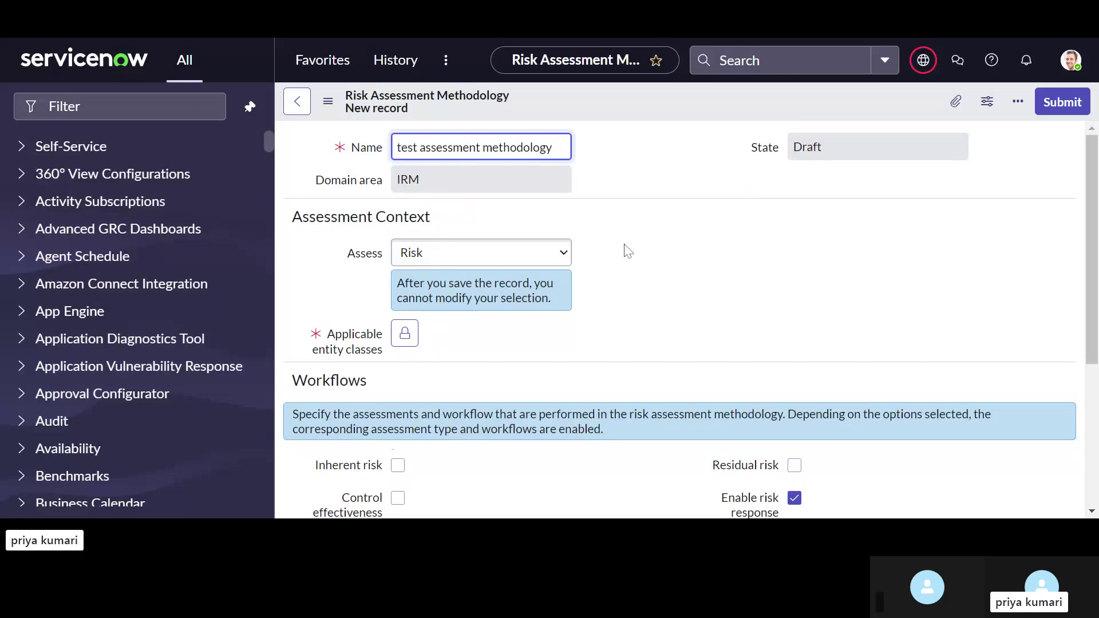
Try assessing objects from a chosen table instead of risks, and set the Assess field back to Risk
scroll(629, 250, down, 1)
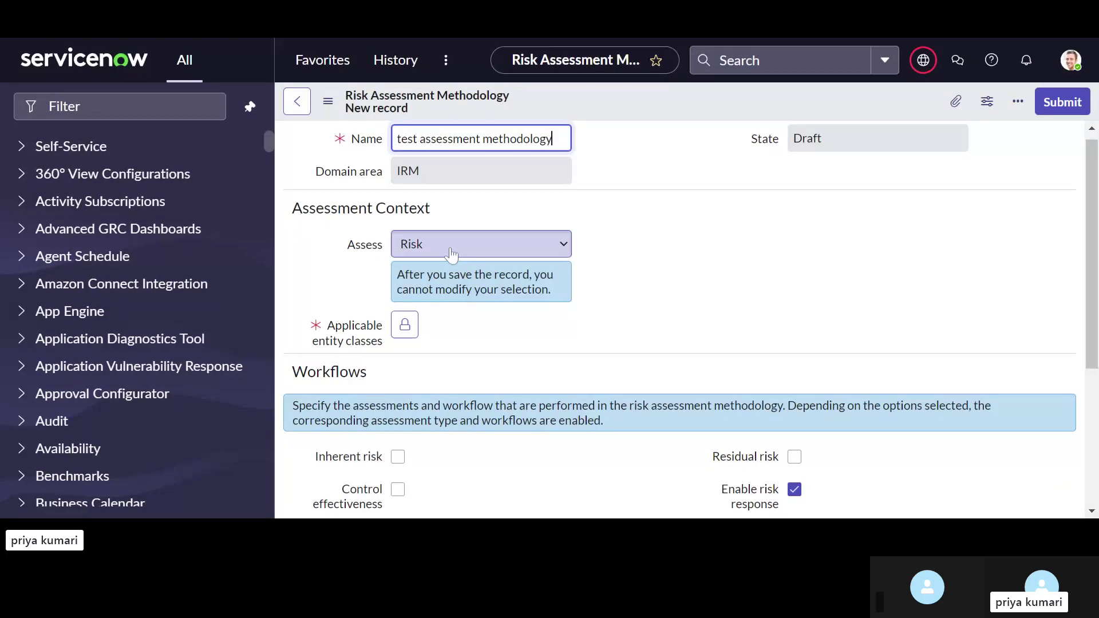
click(537, 252)
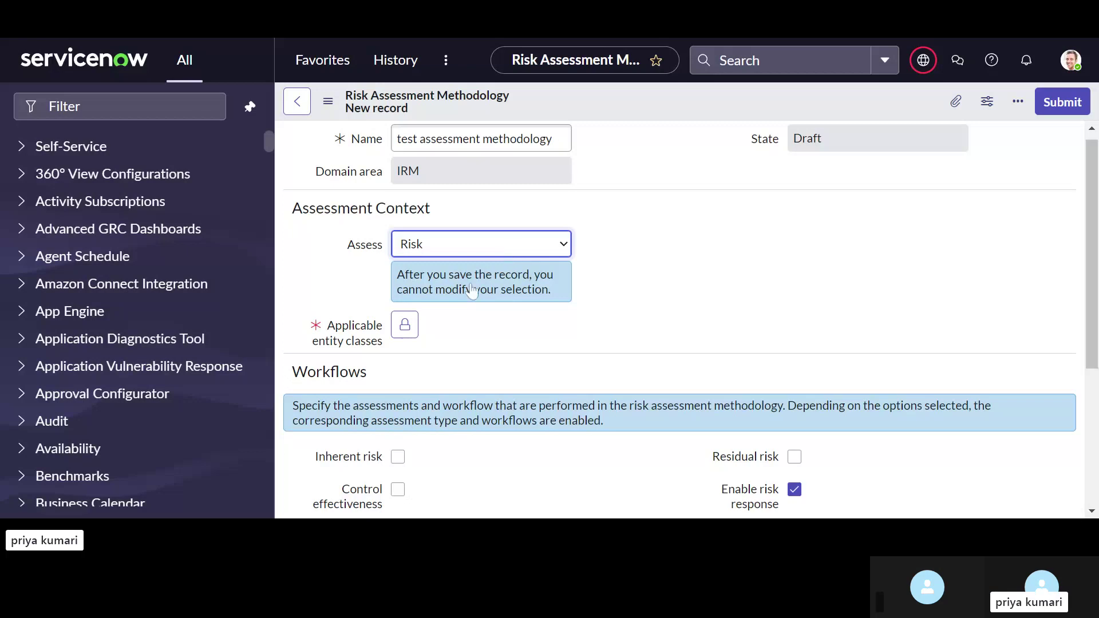
key(Down)
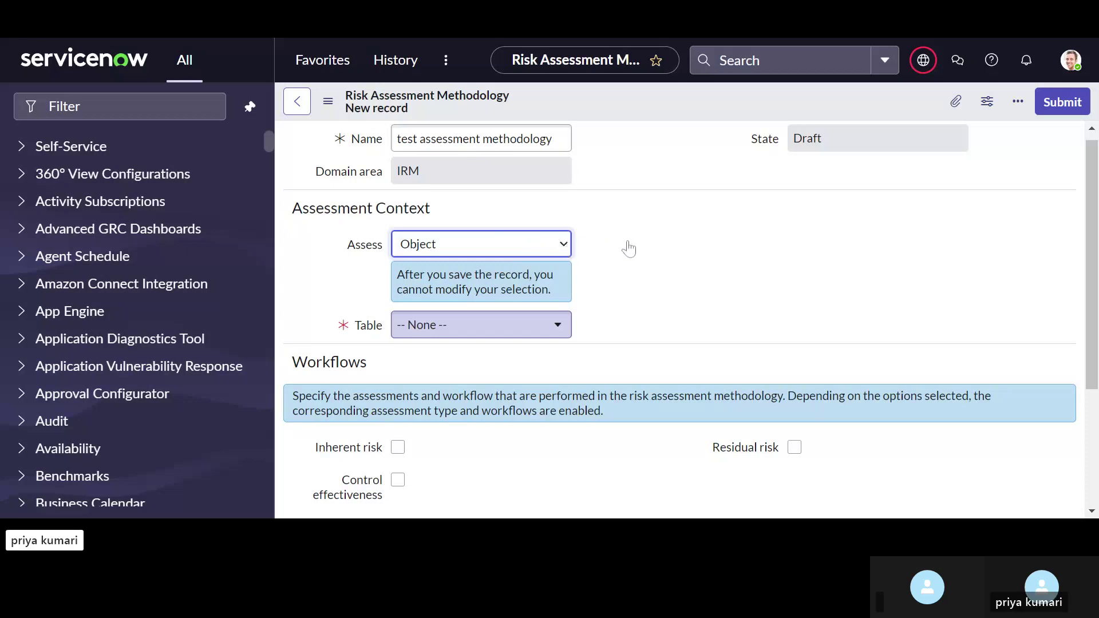
scroll(628, 249, down, 2)
scroll(629, 249, up, 2)
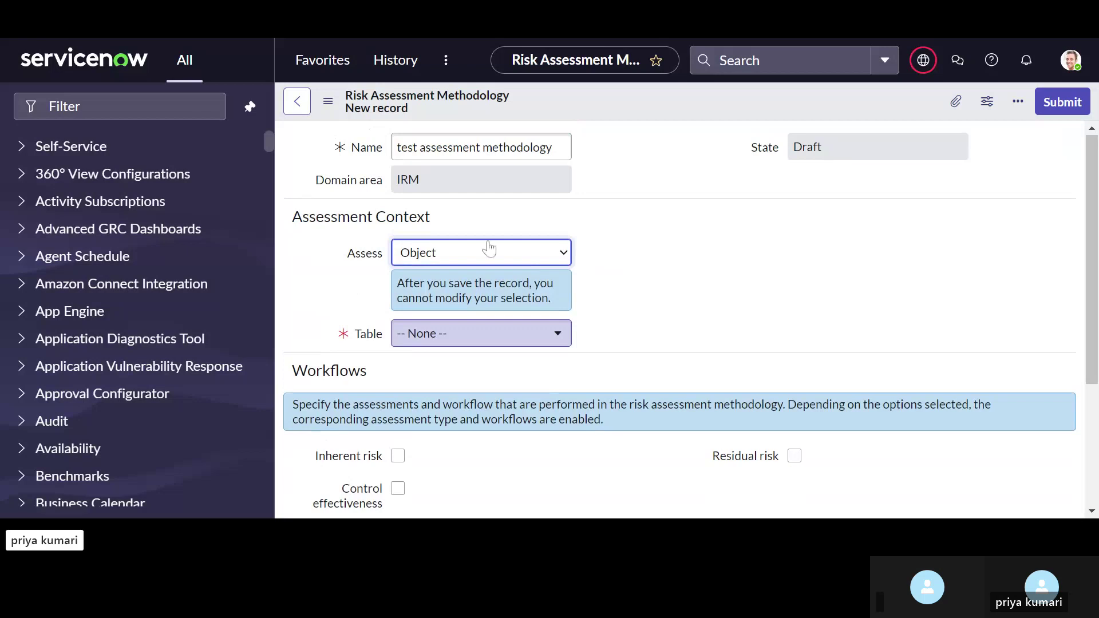
scroll(492, 266, down, 3)
scroll(491, 265, up, 3)
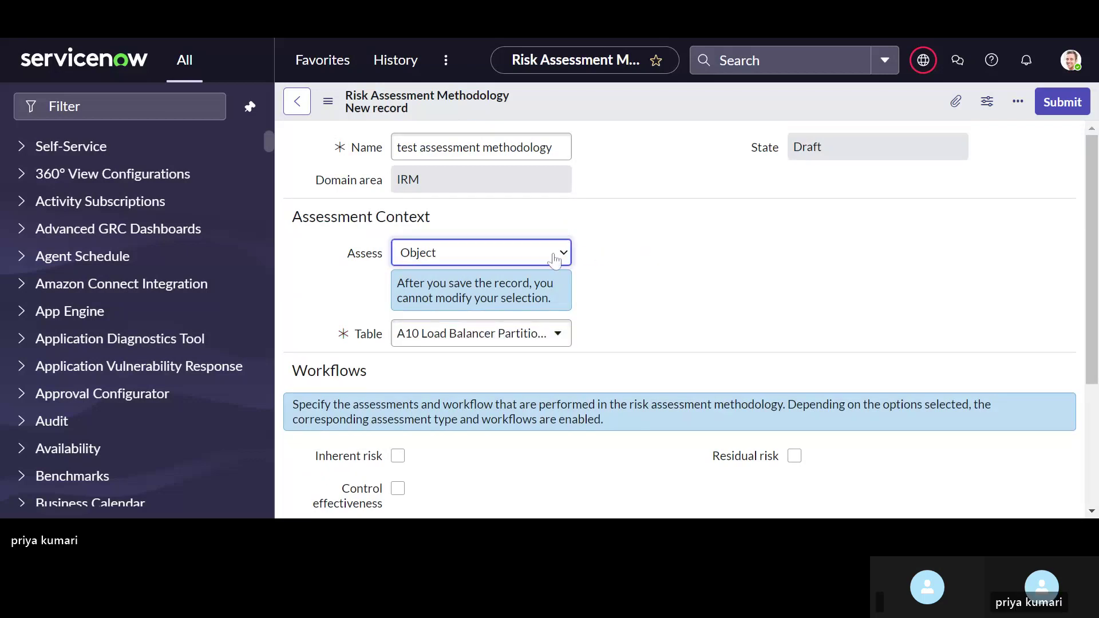
click(554, 259)
click(474, 287)
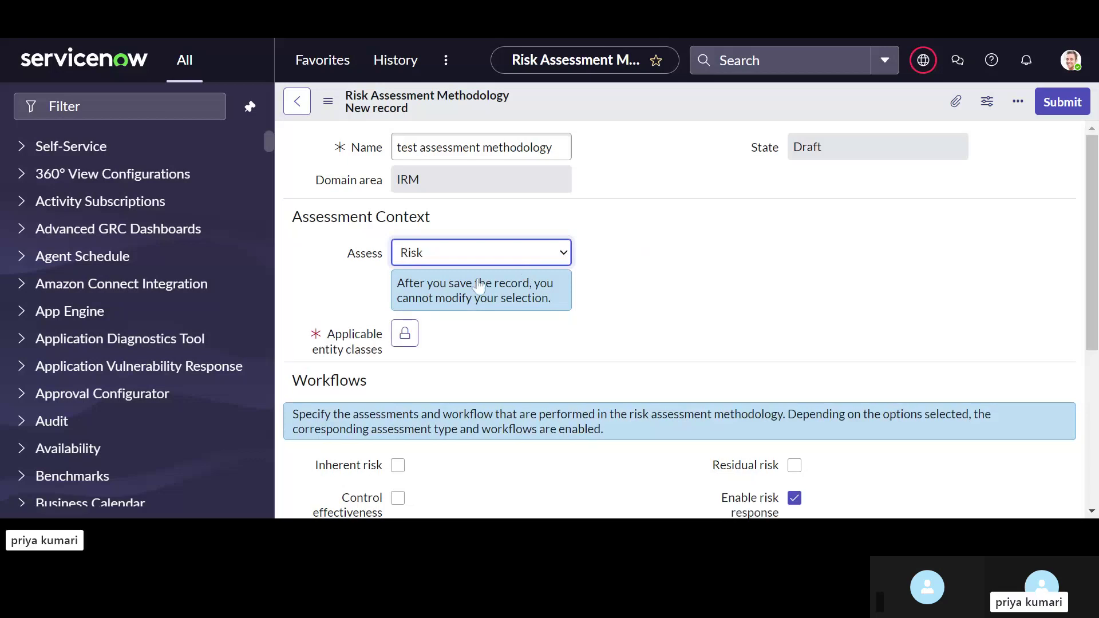
Add Application to the applicable entity classes of the methodology and lock the list
scroll(635, 309, down, 1)
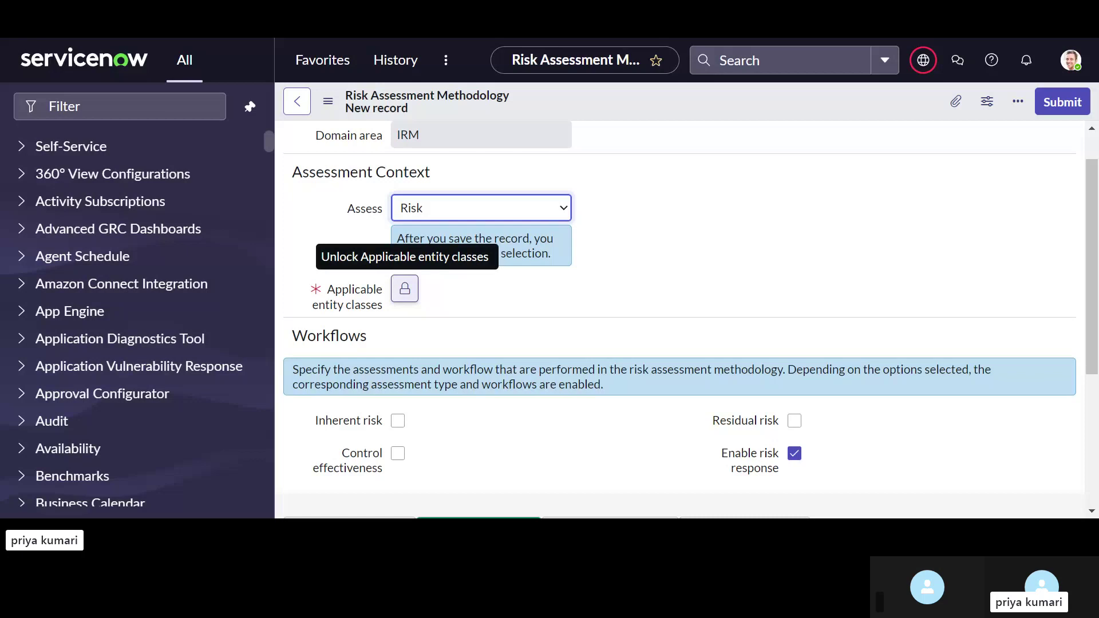
click(404, 291)
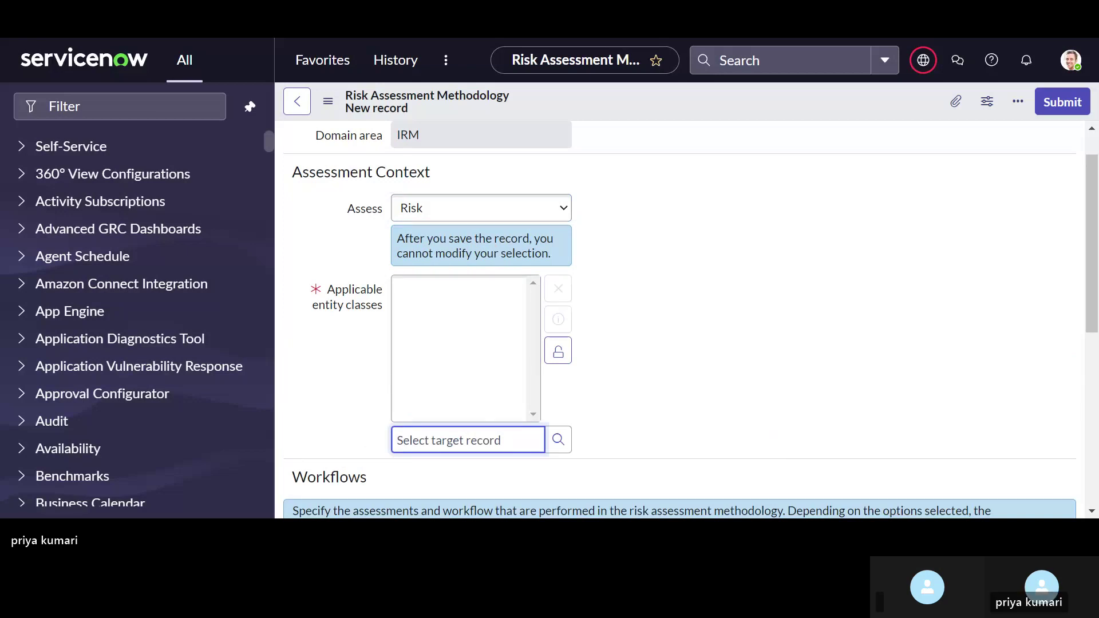
text(applicati)
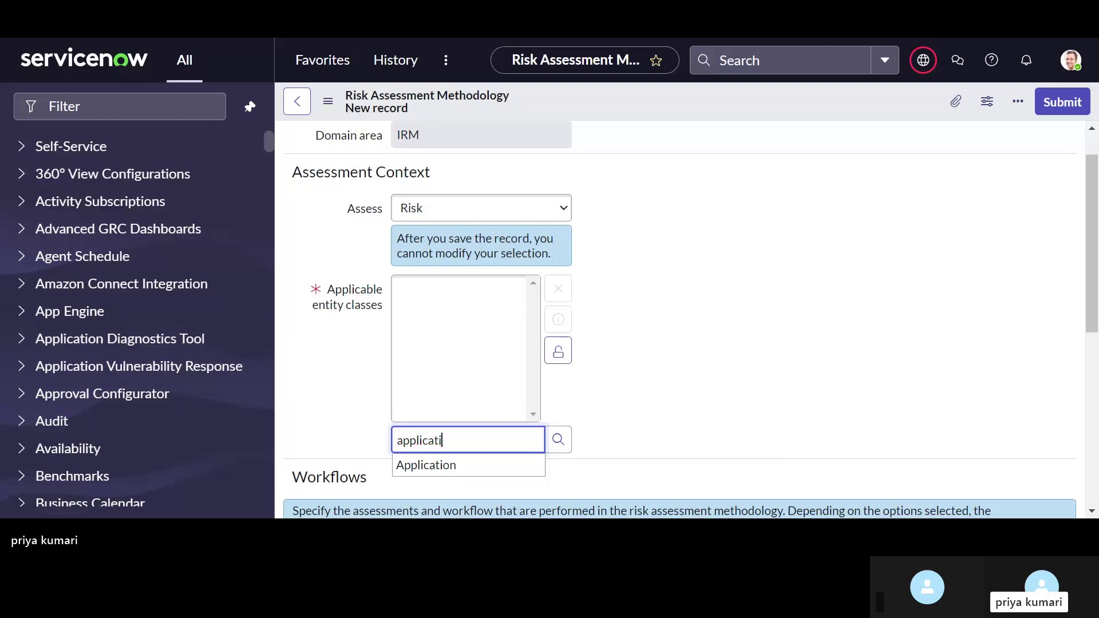
text(o)
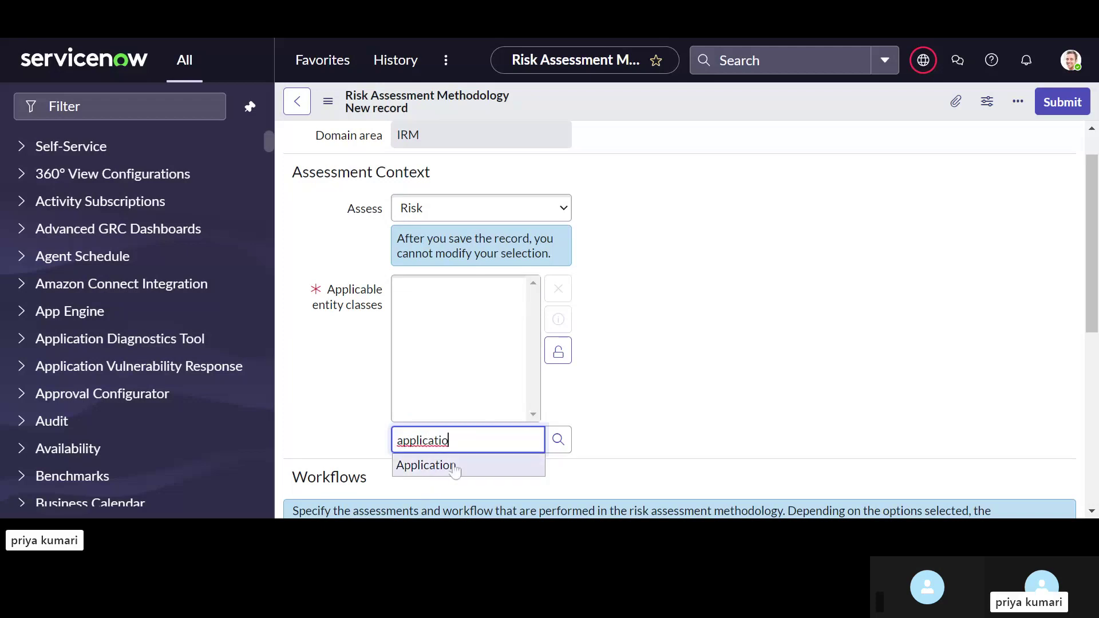
click(455, 468)
click(558, 350)
Enable the Inherent risk, Control effectiveness and Residual risk assessments in the methodology's workflows
scroll(568, 356, down, 1)
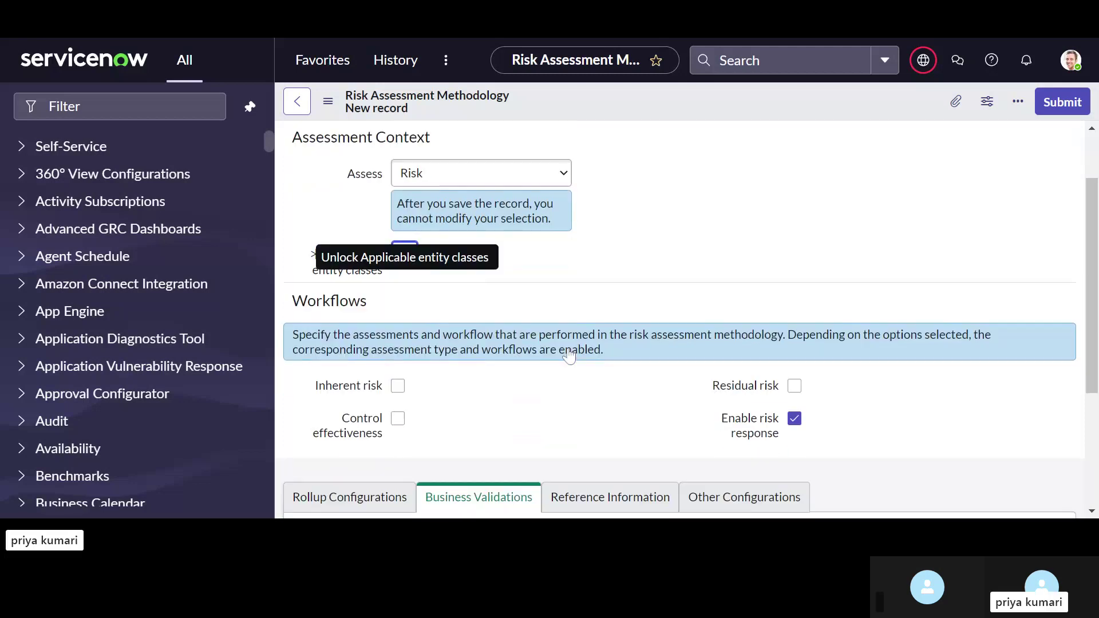
scroll(568, 356, down, 1)
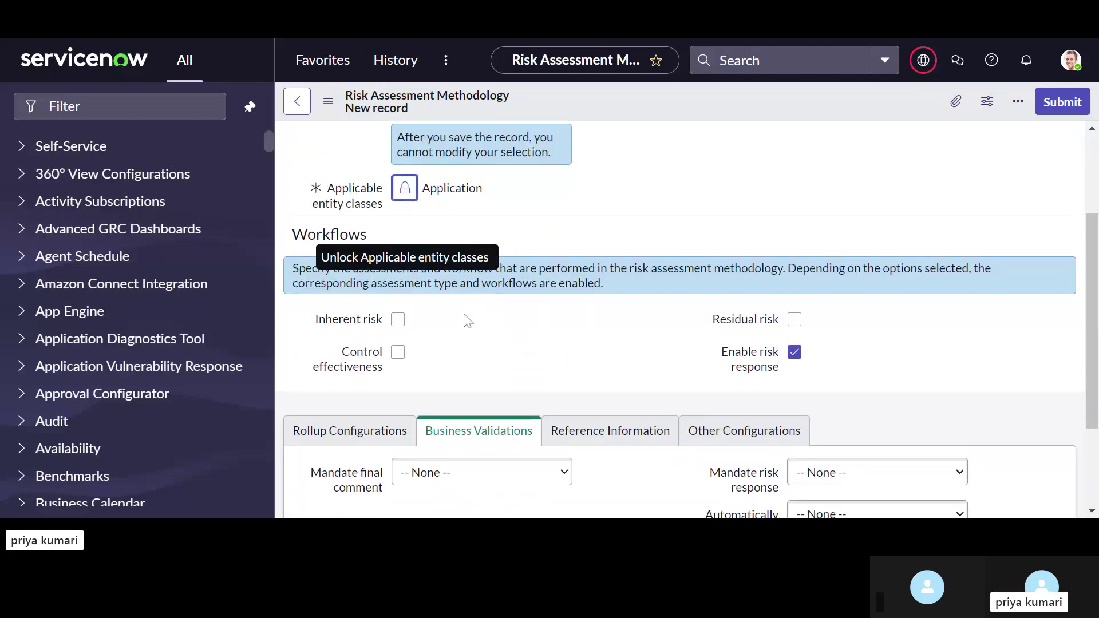
scroll(465, 317, down, 1)
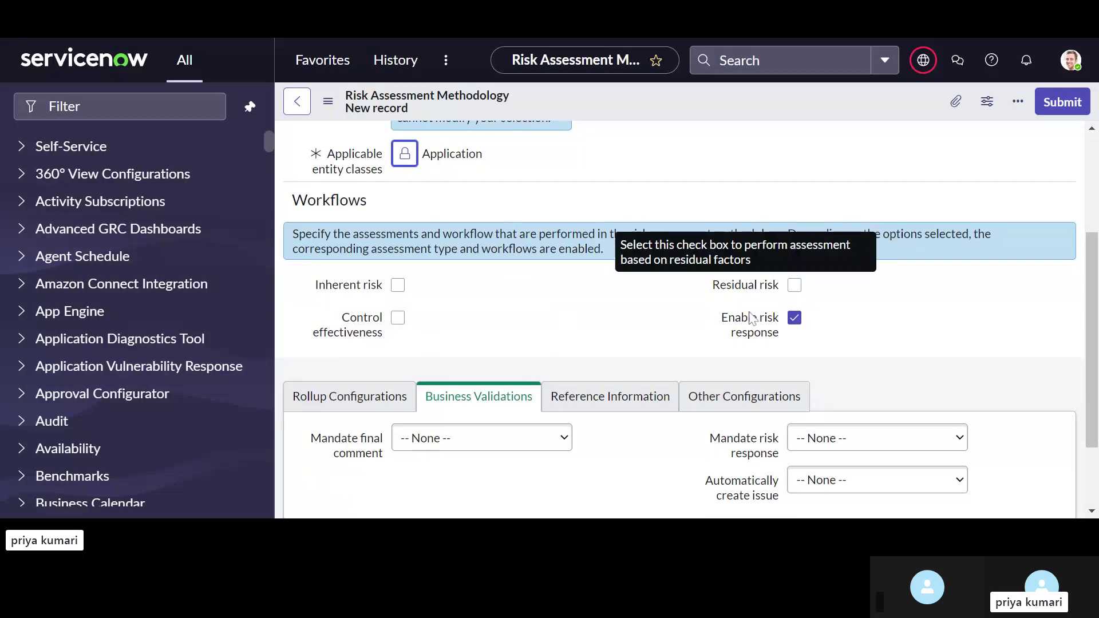
mouse_move(753, 339)
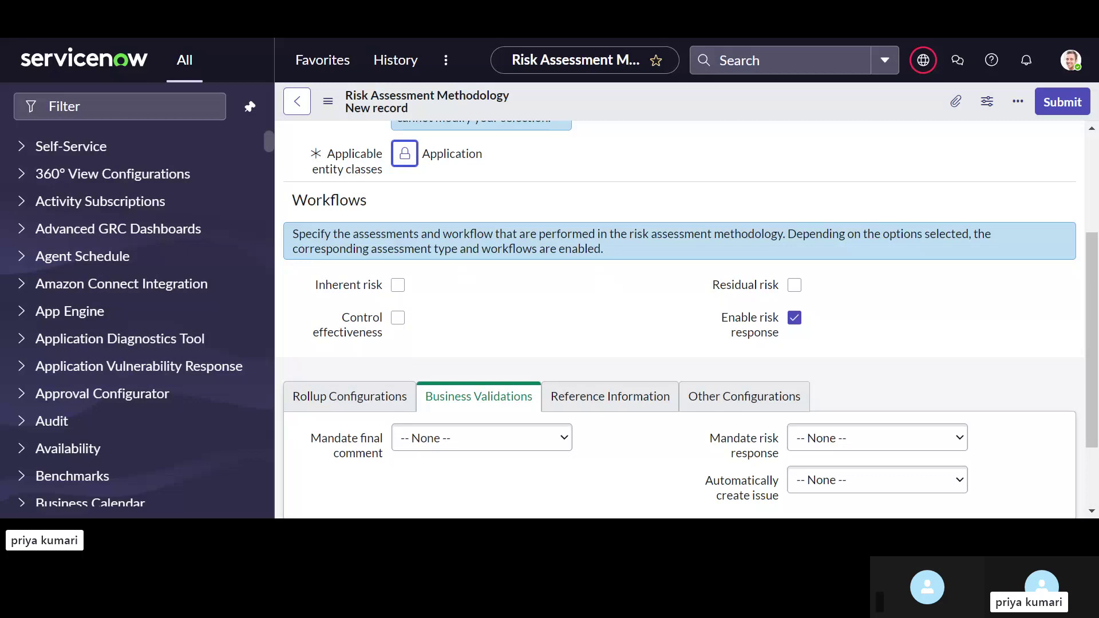
scroll(479, 304, down, 1)
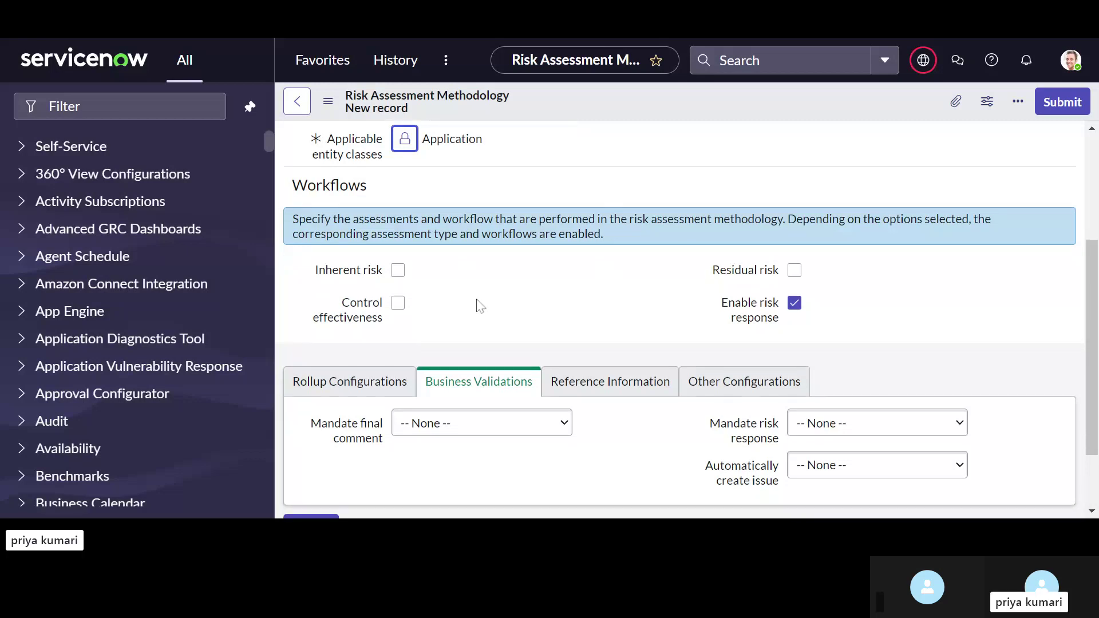
click(401, 274)
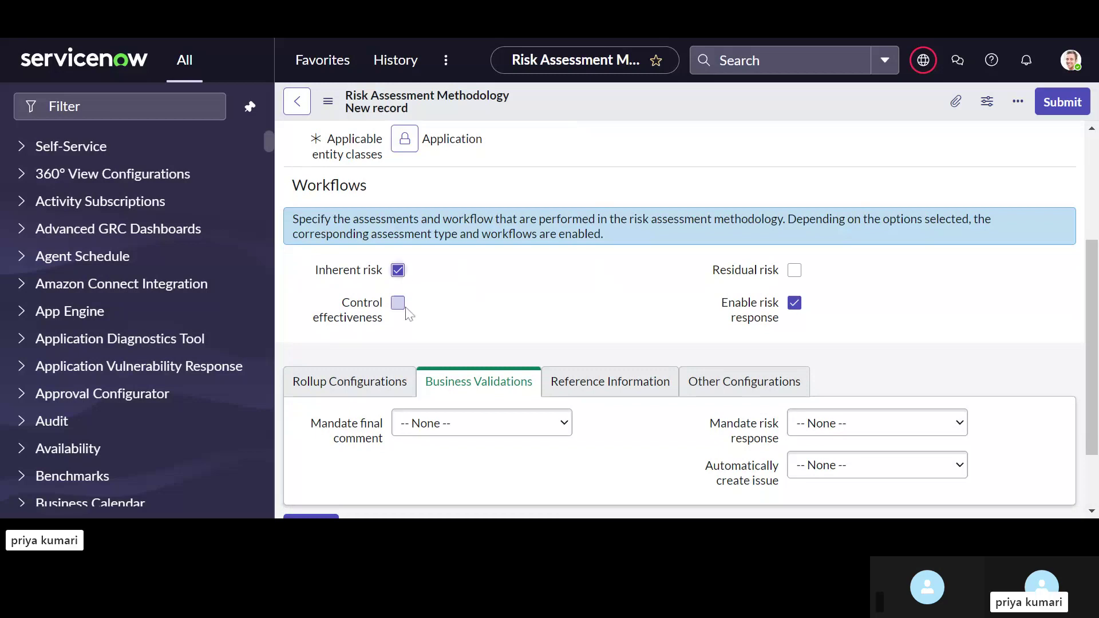
click(398, 303)
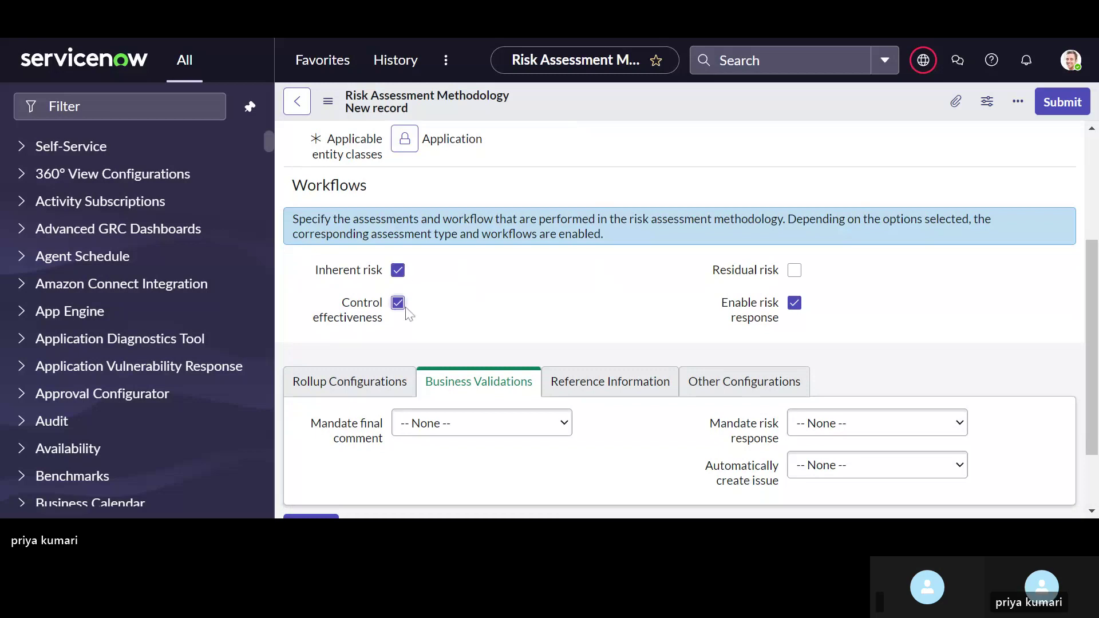
click(793, 273)
Mandate the final comment on breach of tolerance and require the residual score to be lower than inherent
scroll(630, 299, down, 2)
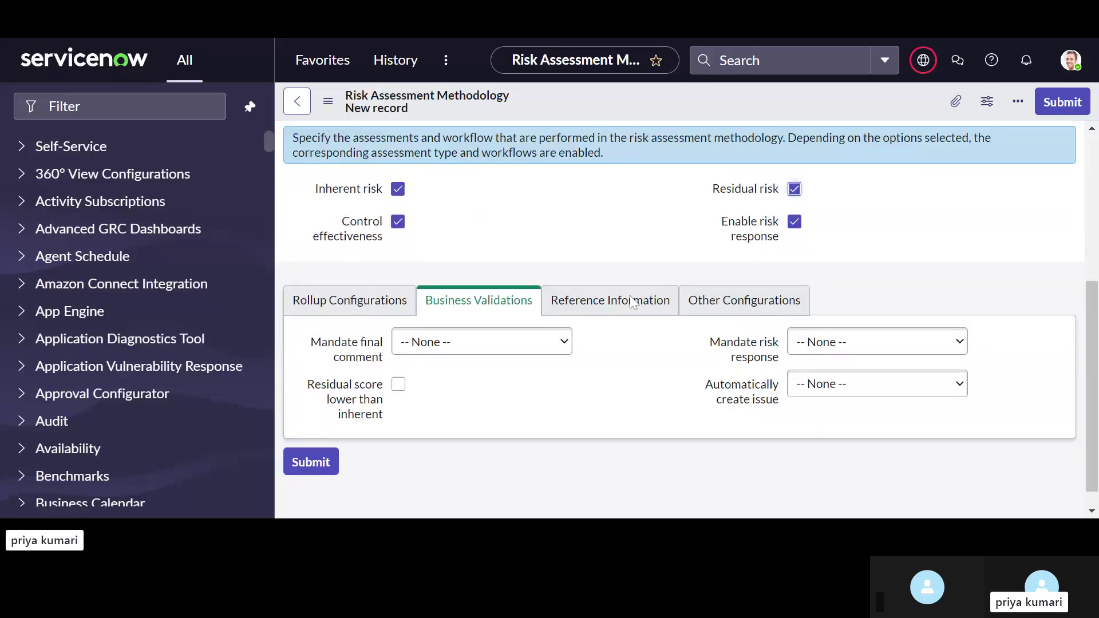
scroll(632, 303, down, 1)
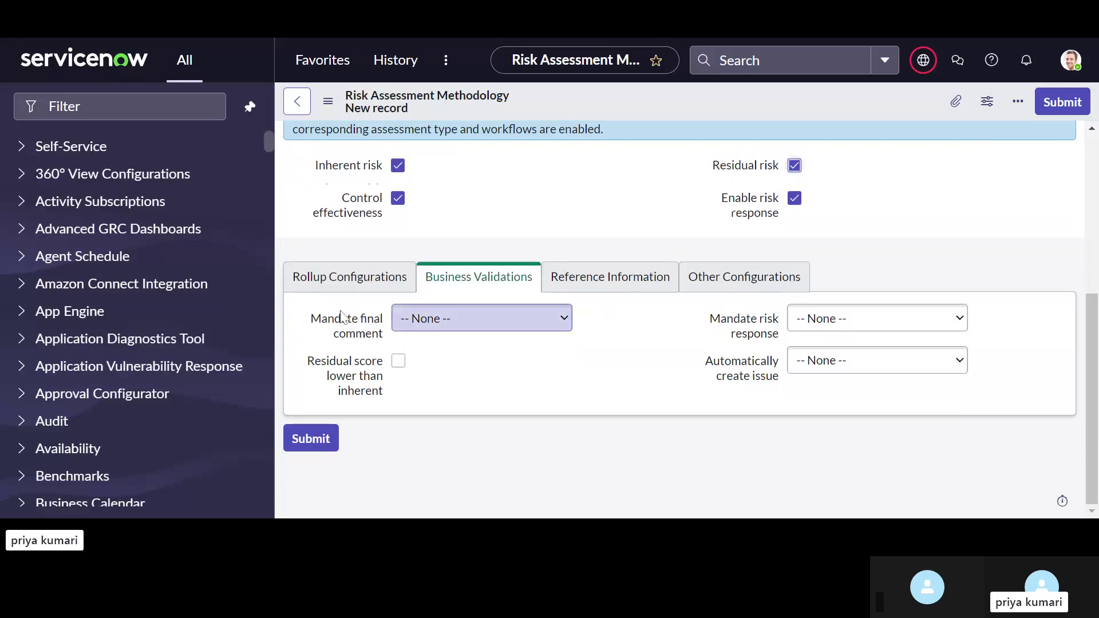
mouse_move(346, 320)
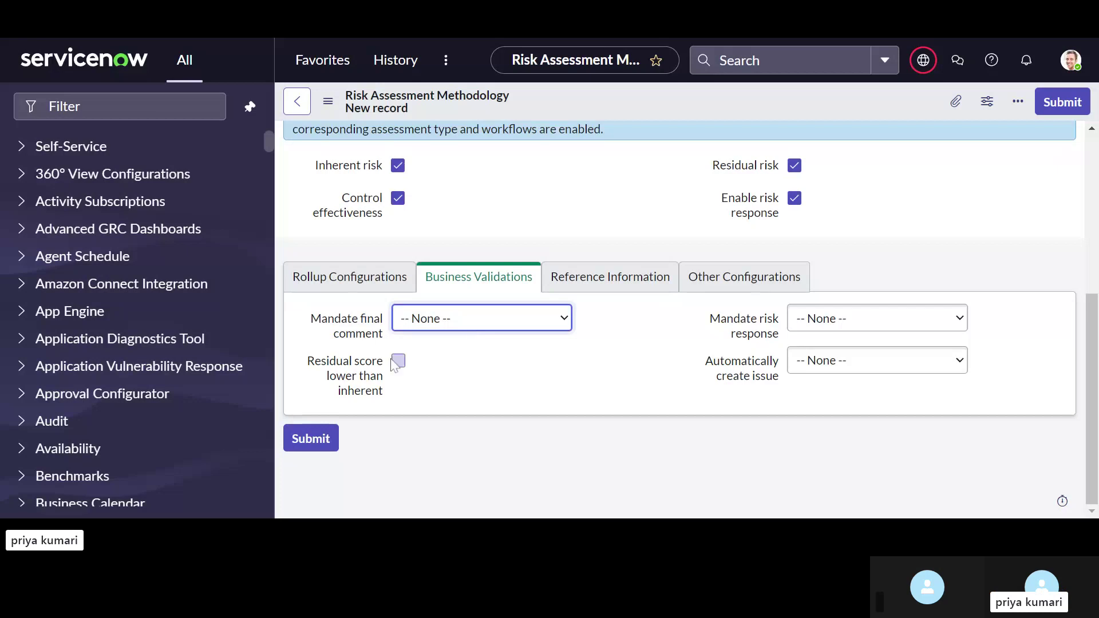
key(Down)
mouse_move(362, 342)
click(464, 324)
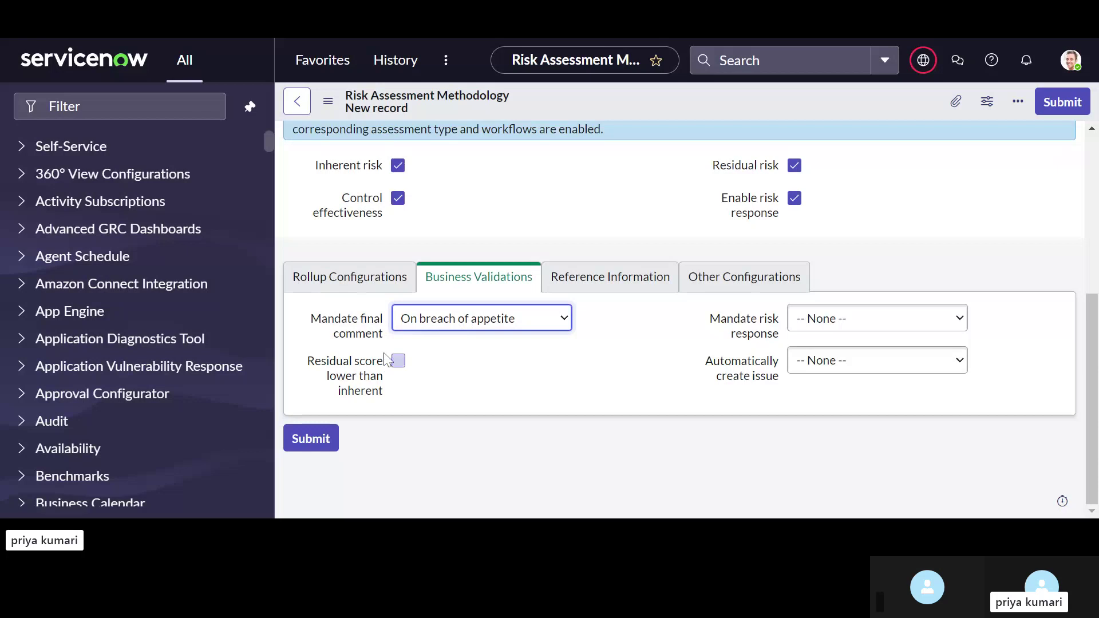
key(Down)
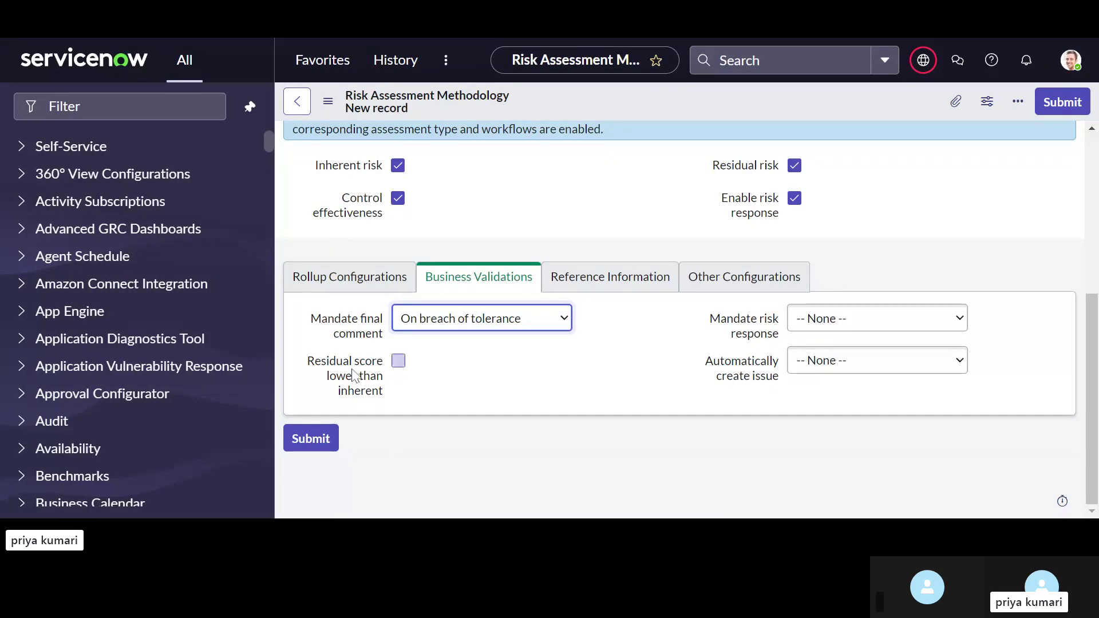
click(401, 370)
click(400, 367)
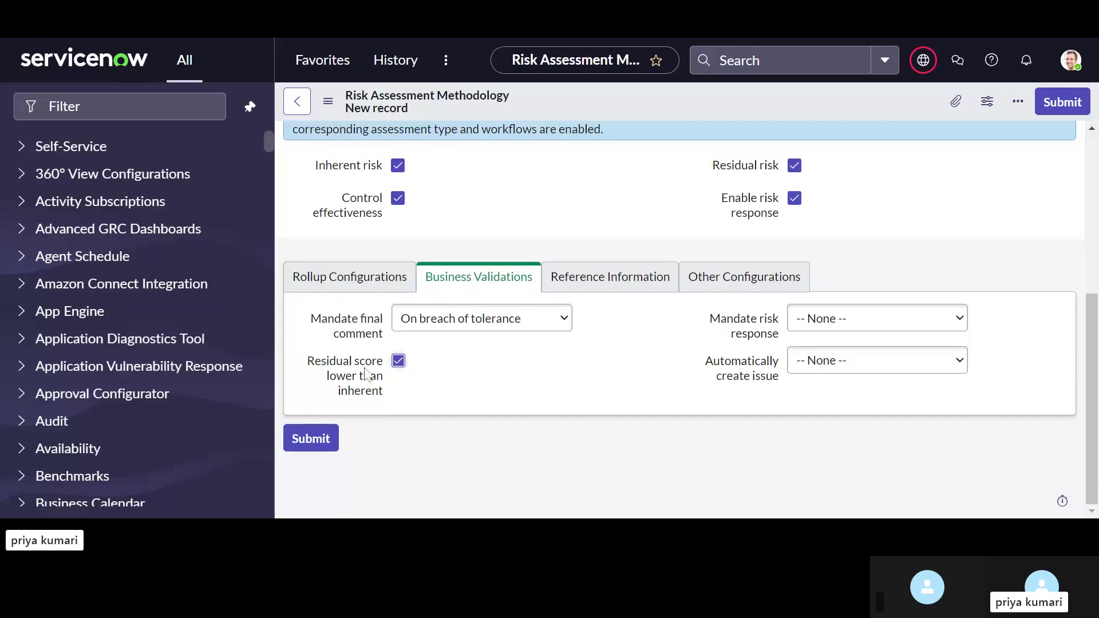
mouse_move(366, 375)
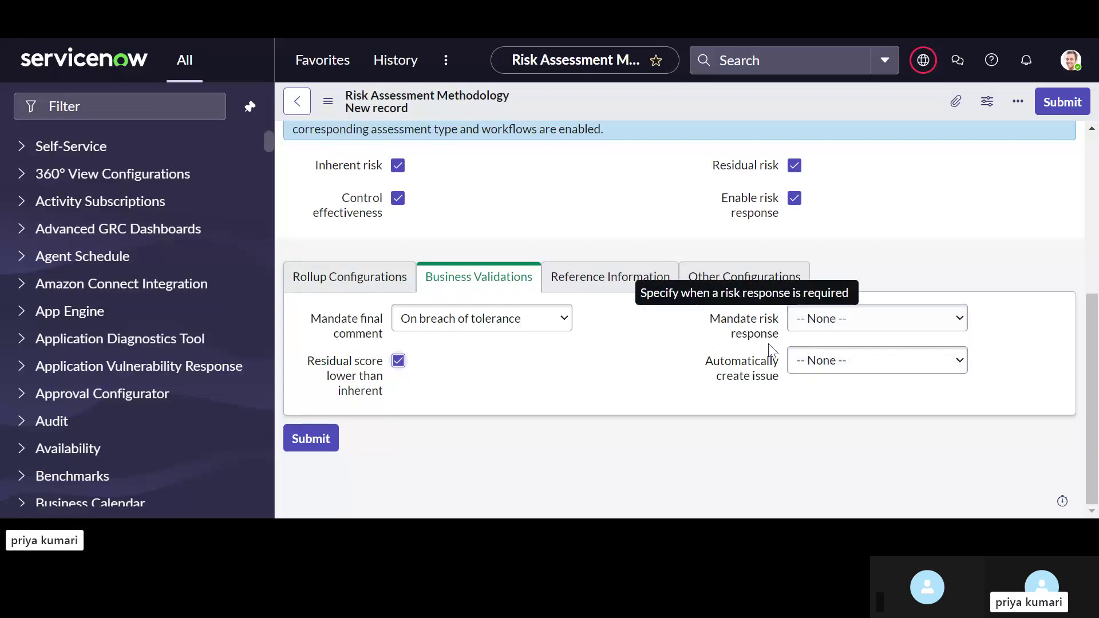
Examine the choices for mandating risk responses, creating issues automatically, and rolling up ALE and score
click(814, 320)
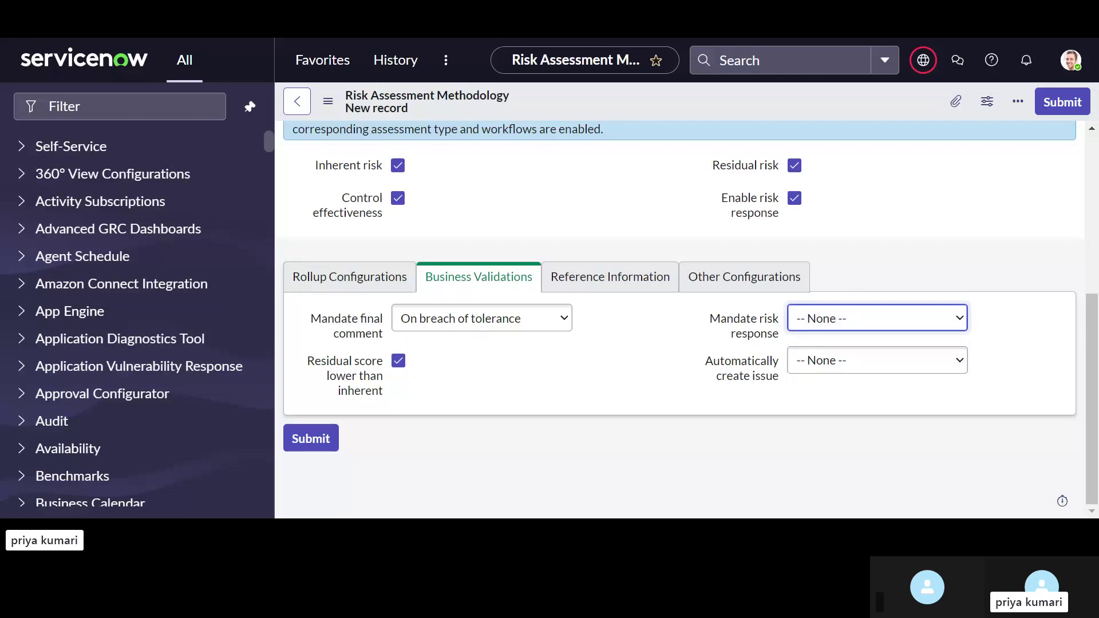
click(725, 367)
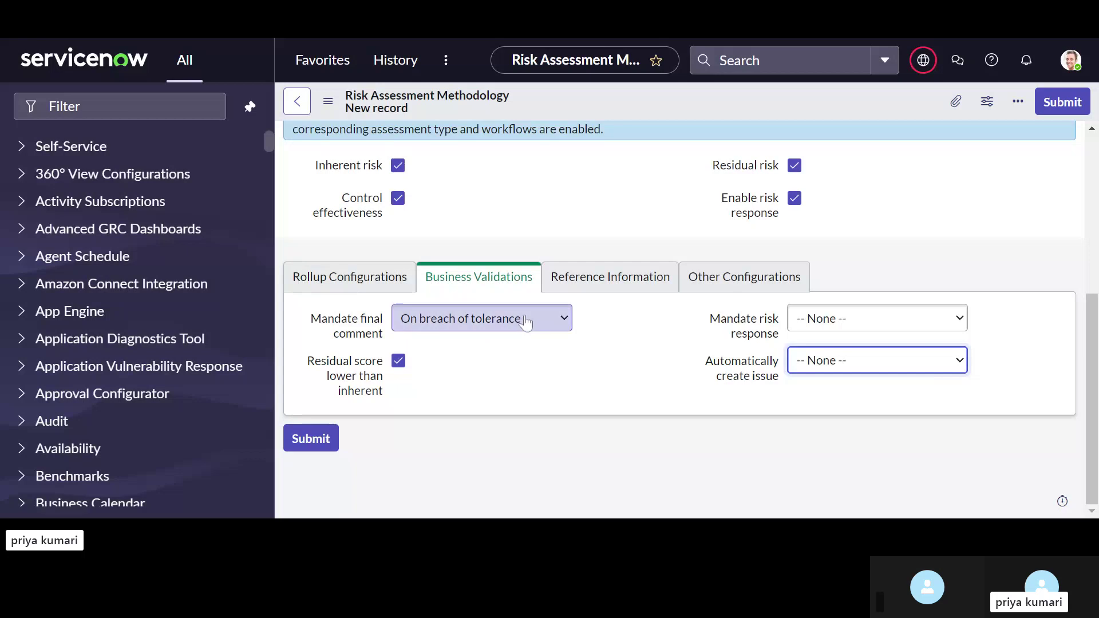
click(382, 286)
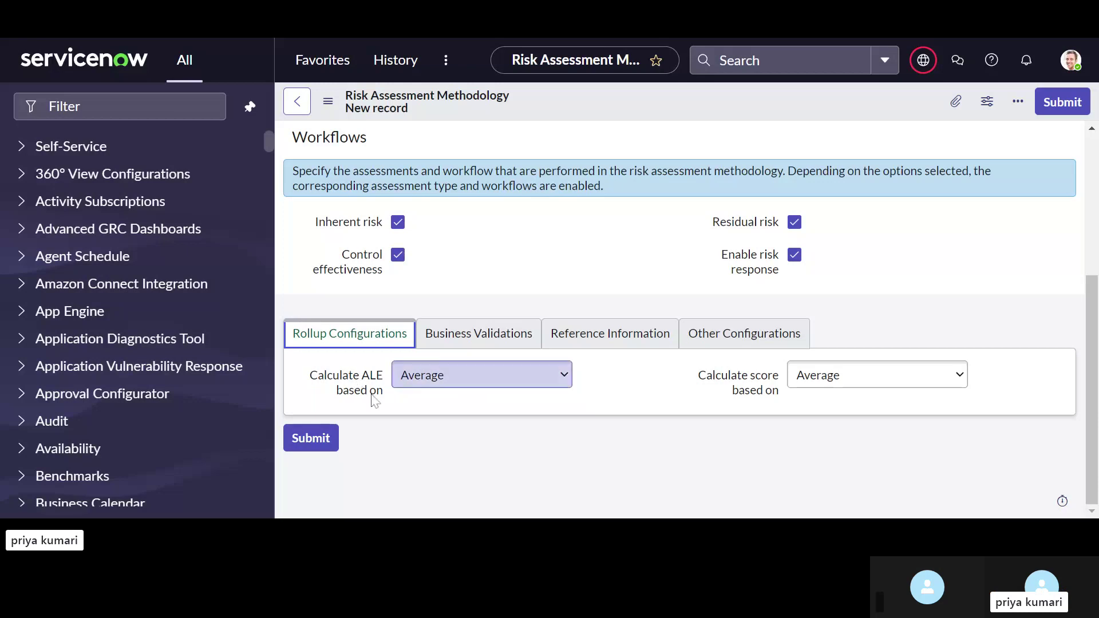
click(456, 389)
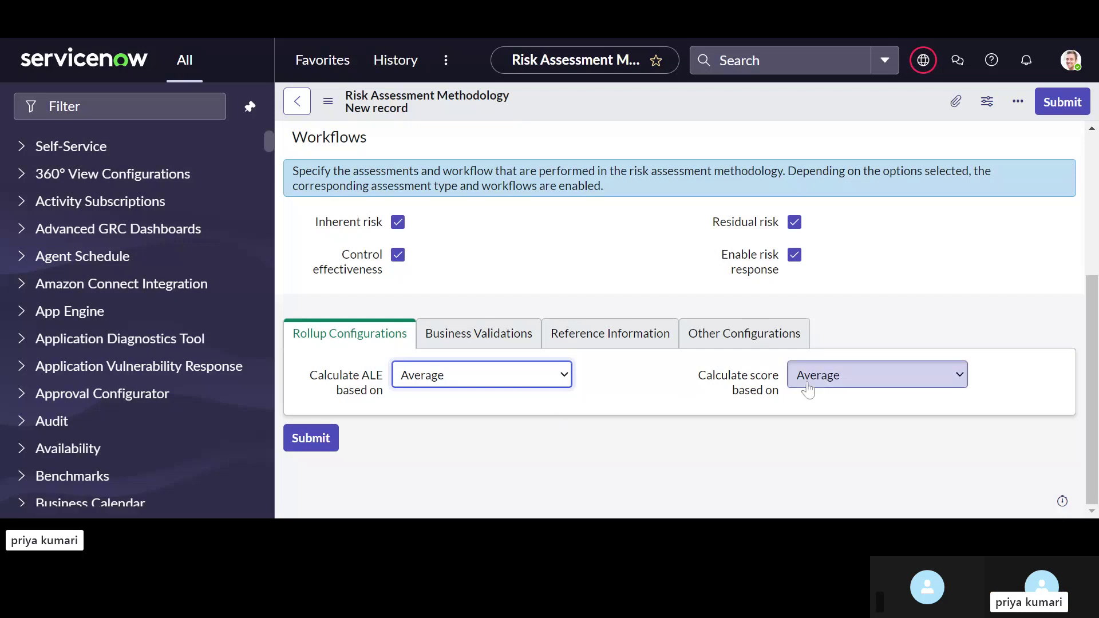
click(848, 388)
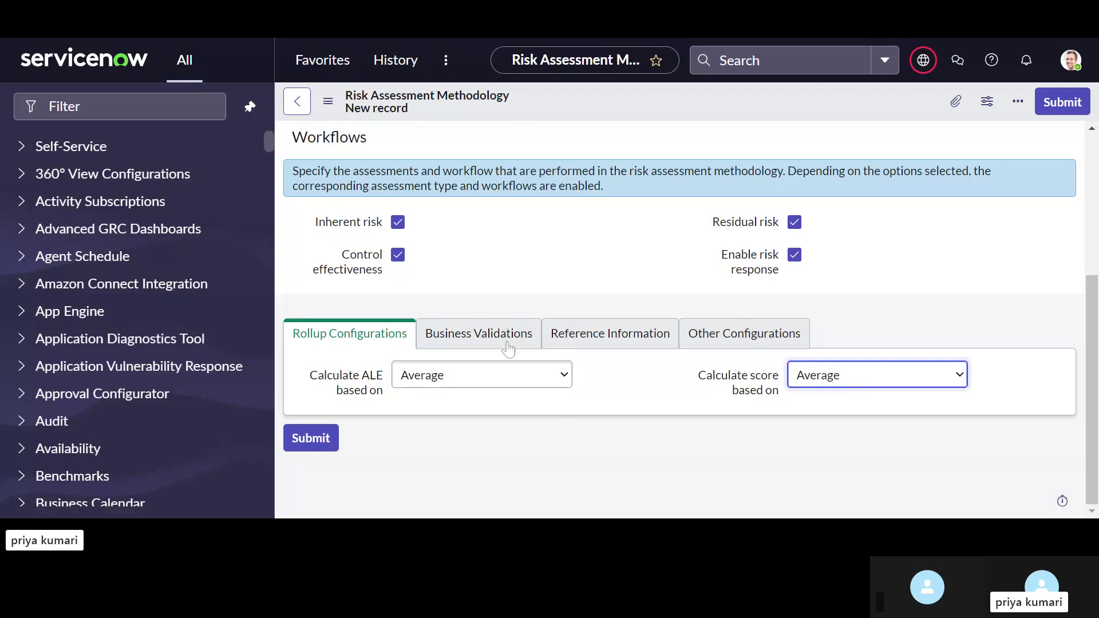
click(479, 336)
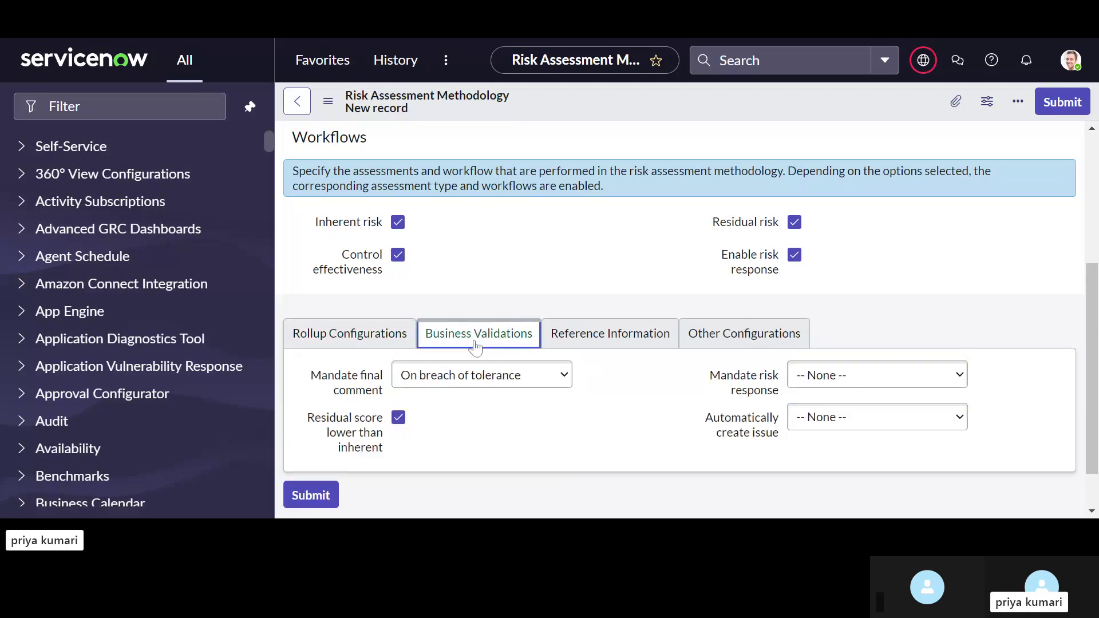
Enable showing open issues, the previous assessment, related risk events and related risk indicators as reference information
click(567, 337)
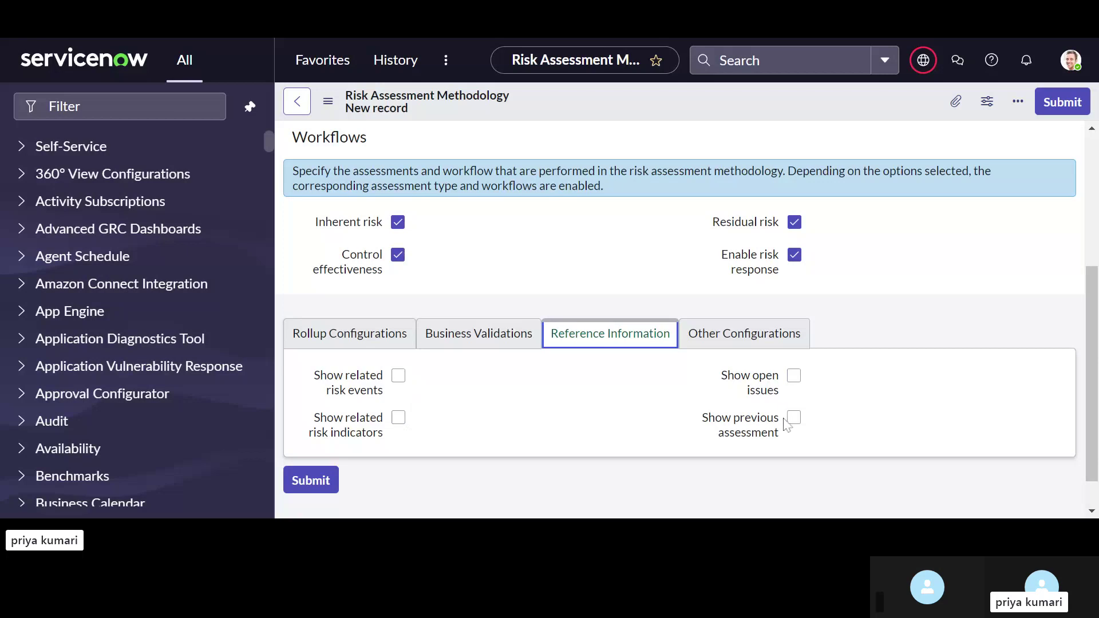
click(794, 375)
click(794, 417)
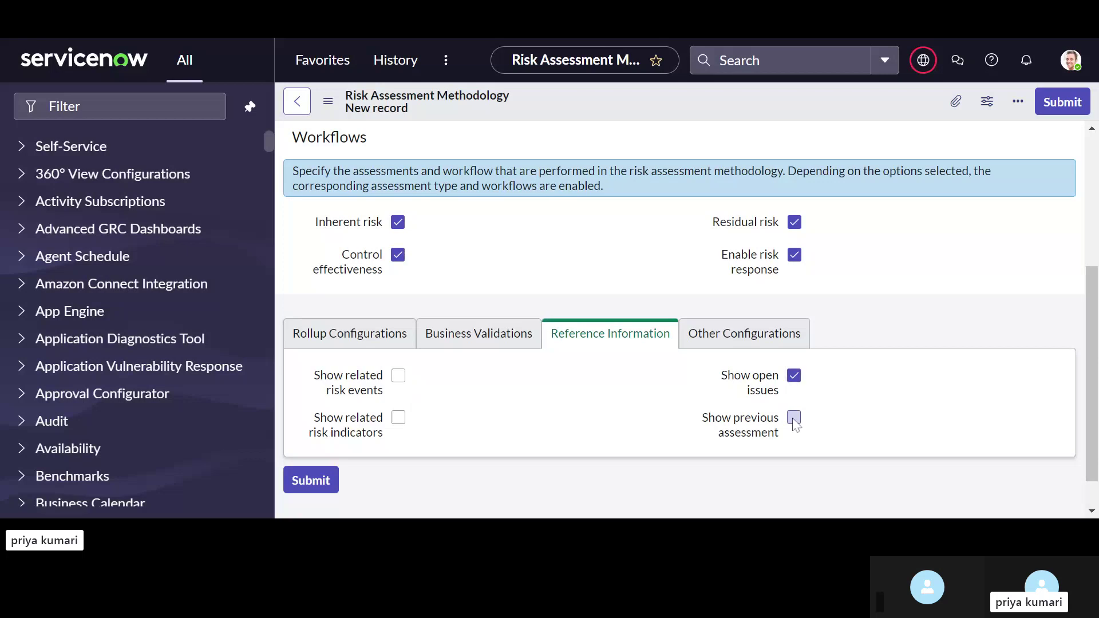
click(398, 376)
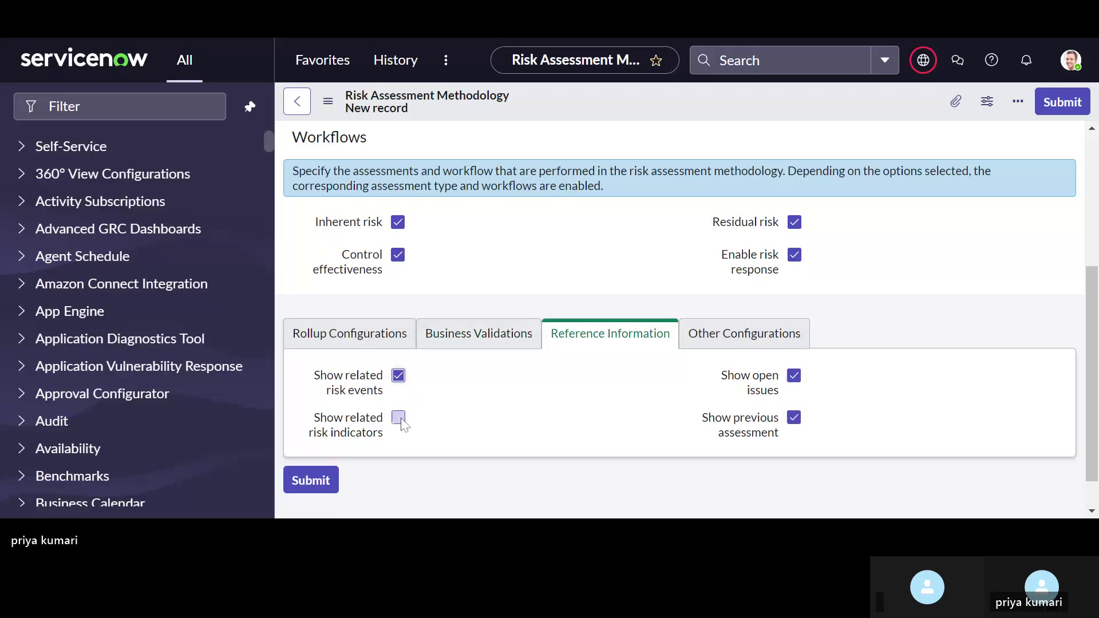
click(398, 418)
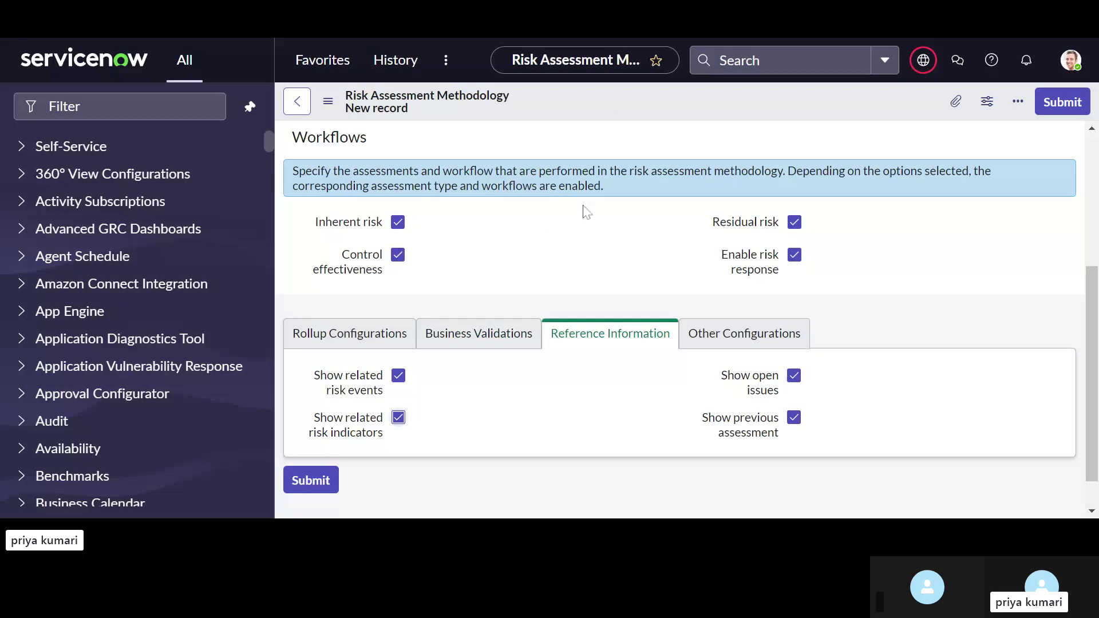
Allow overriding of results and copying of previous responses in the methodology's other configurations
click(736, 344)
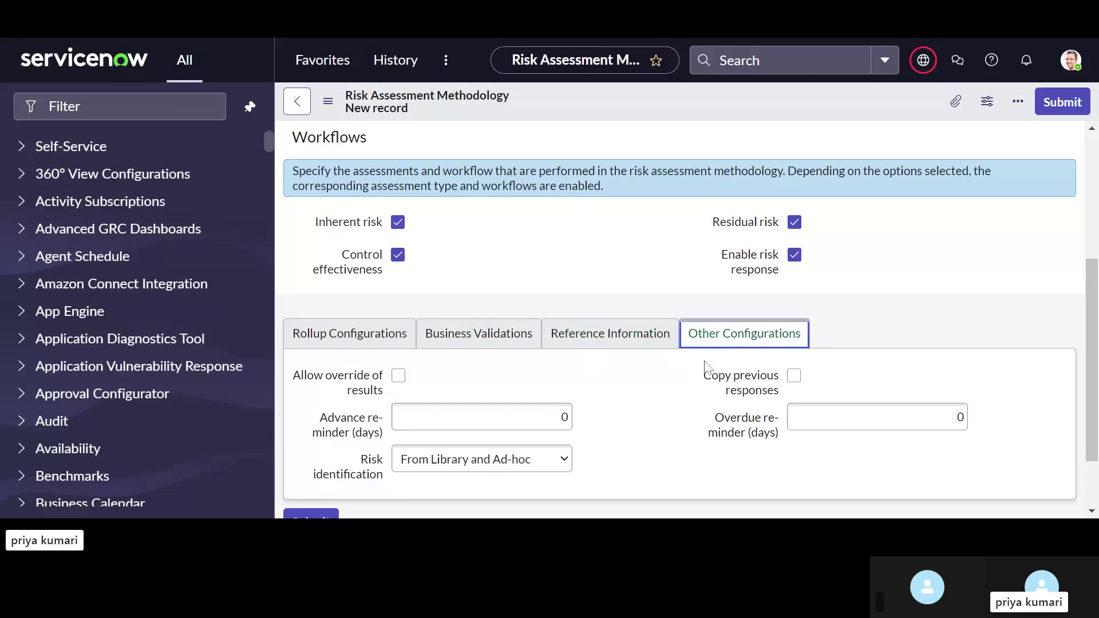
scroll(705, 366, down, 2)
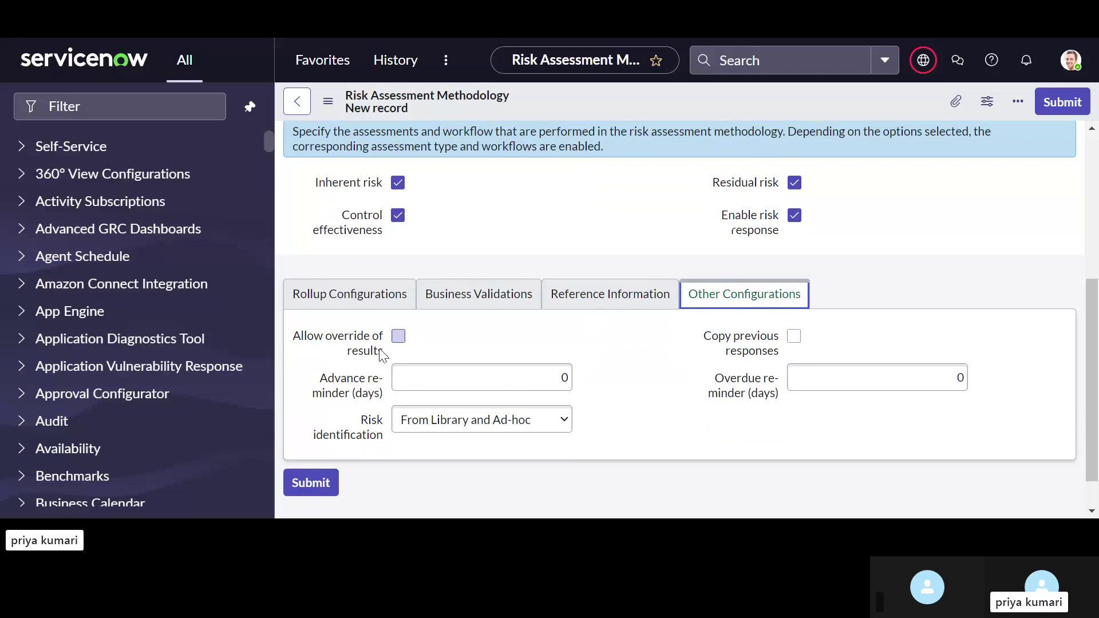
mouse_move(383, 355)
click(398, 336)
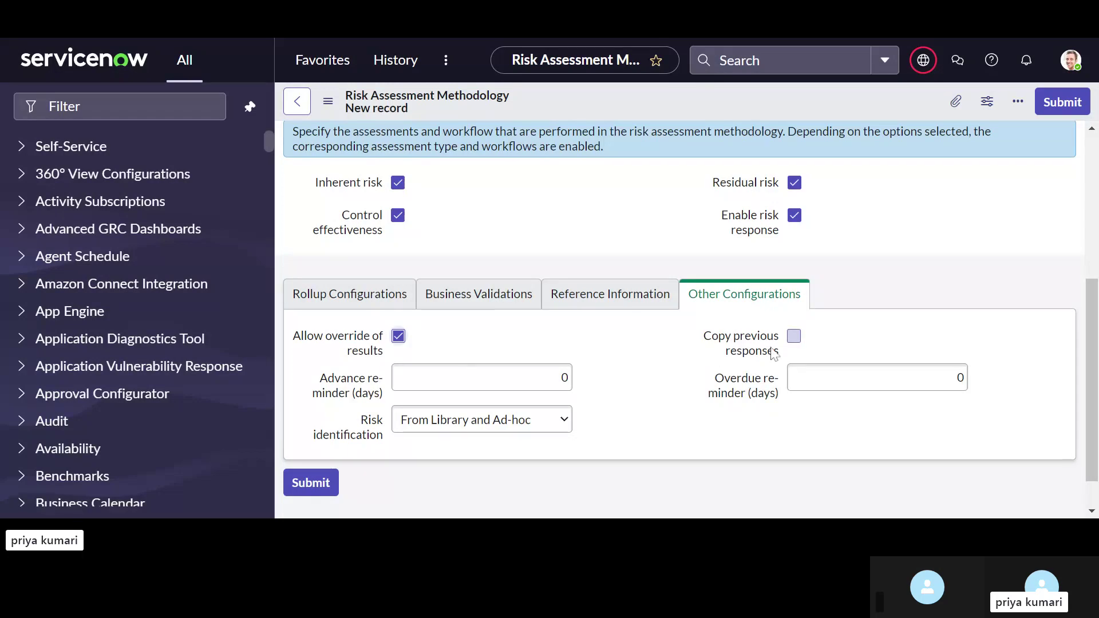
mouse_move(774, 355)
scroll(621, 381, down, 1)
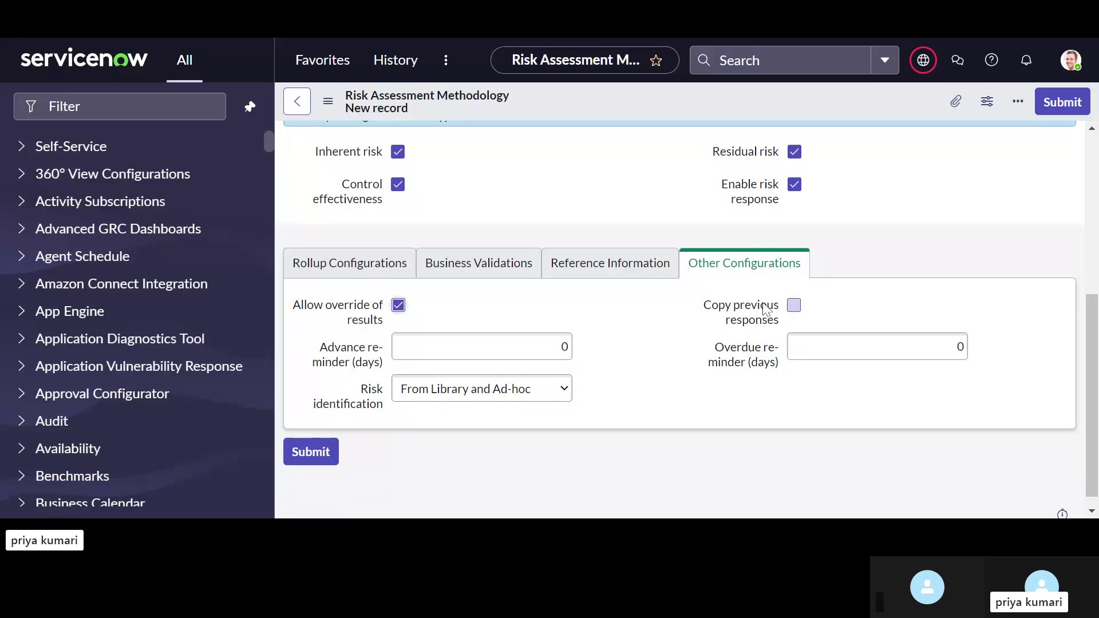
click(793, 305)
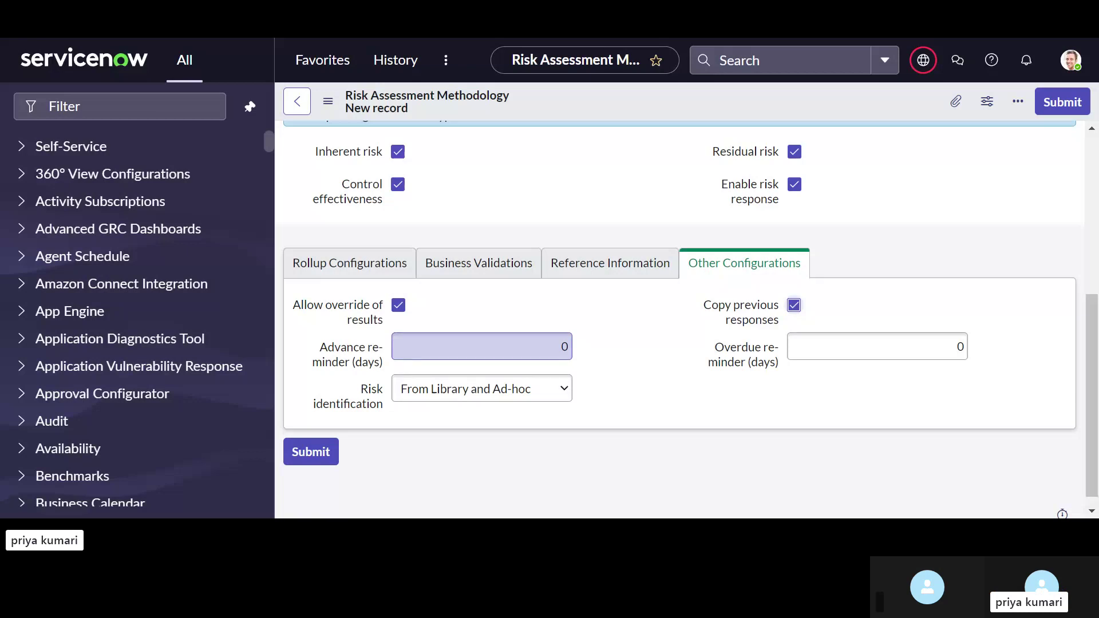
Set the advance reminder to 5 days and the overdue reminder to 4 days
click(564, 346)
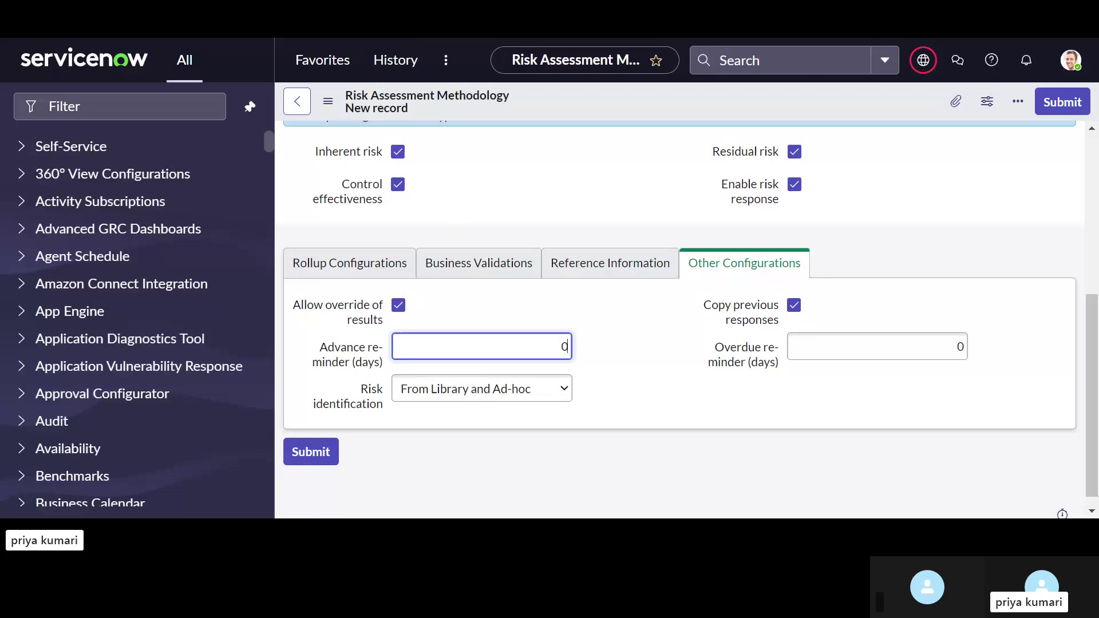
key(BackSpace)
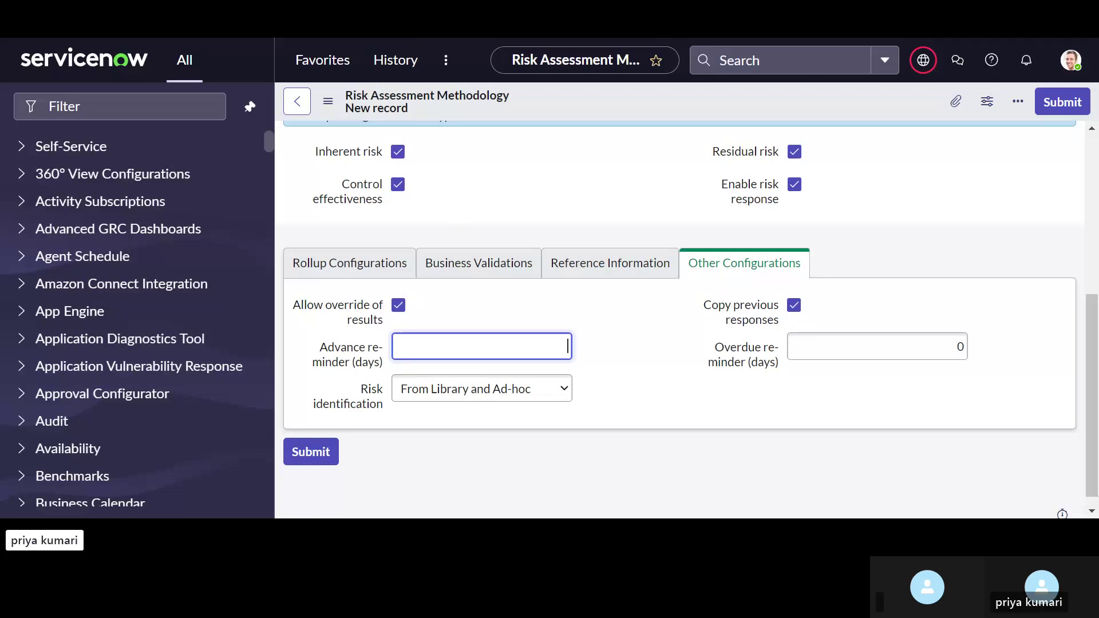
text(5)
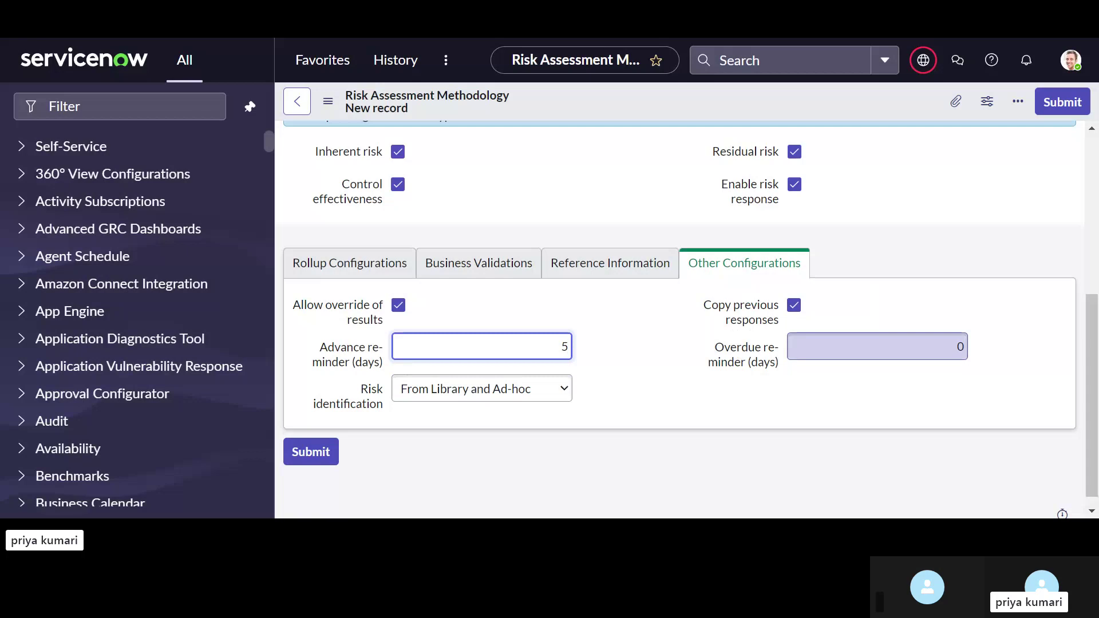
click(962, 346)
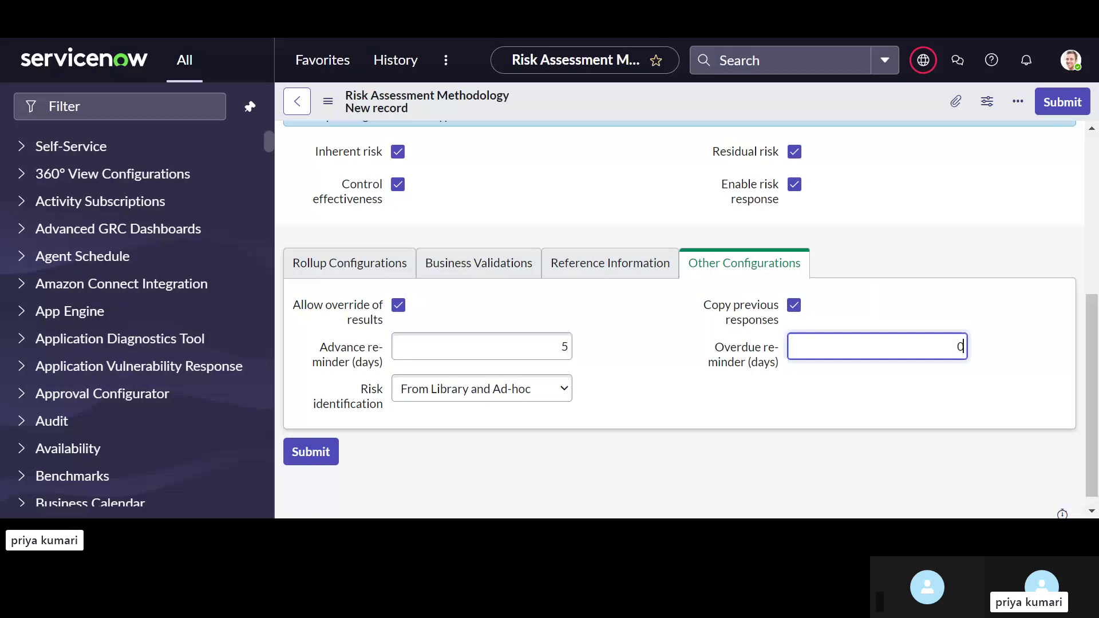
key(BackSpace)
text(4)
Try Ad-hoc as the risk identification option, then restore From Library and Ad-hoc
mouse_move(373, 407)
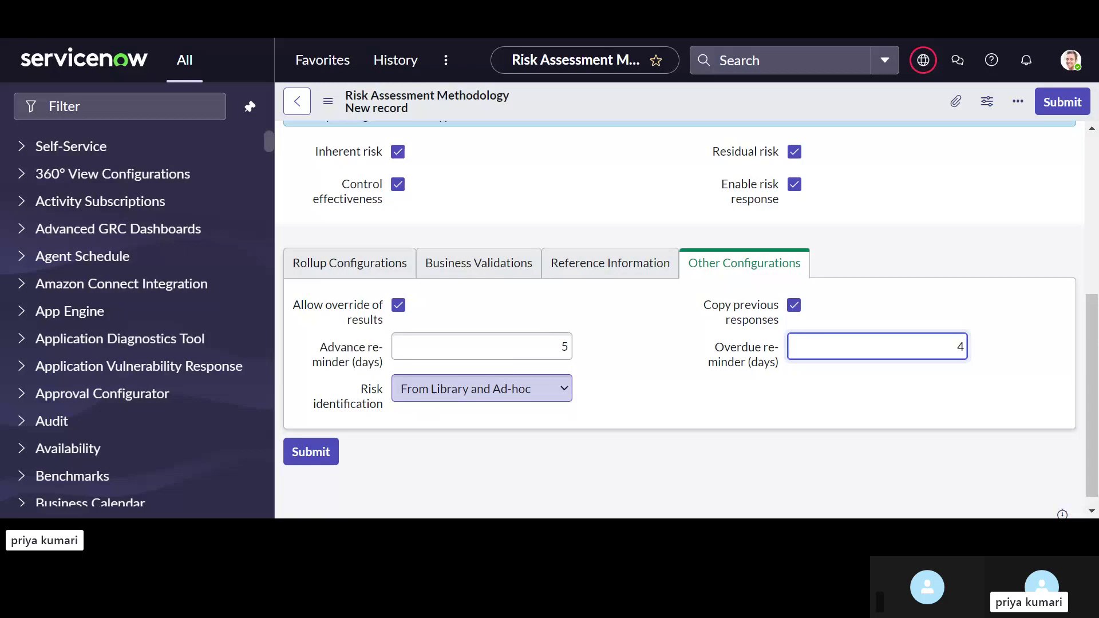
click(428, 400)
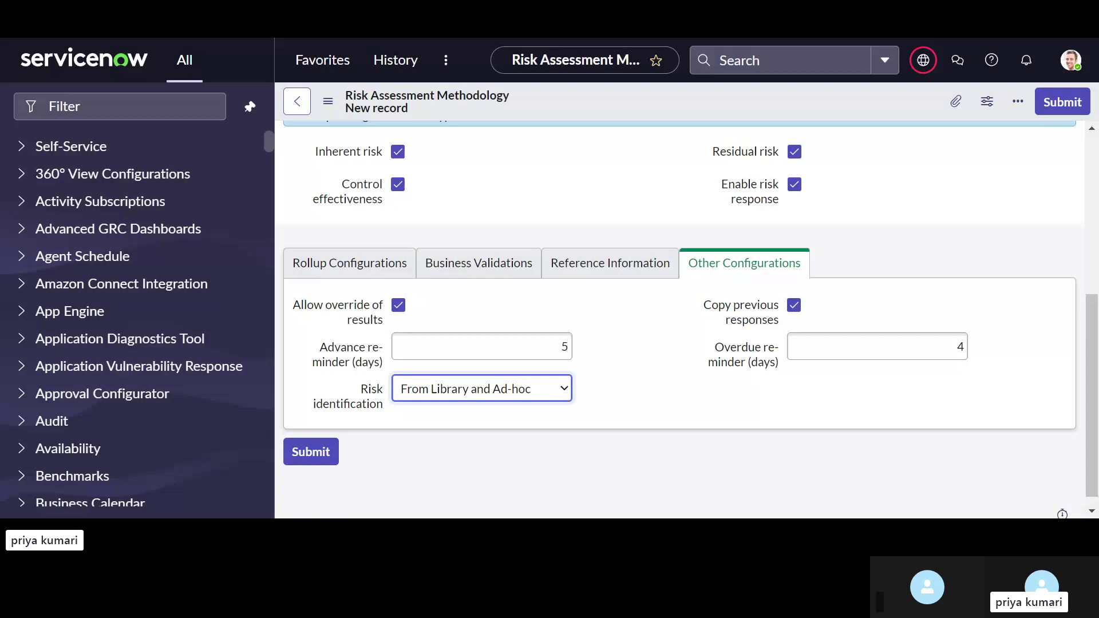
click(466, 417)
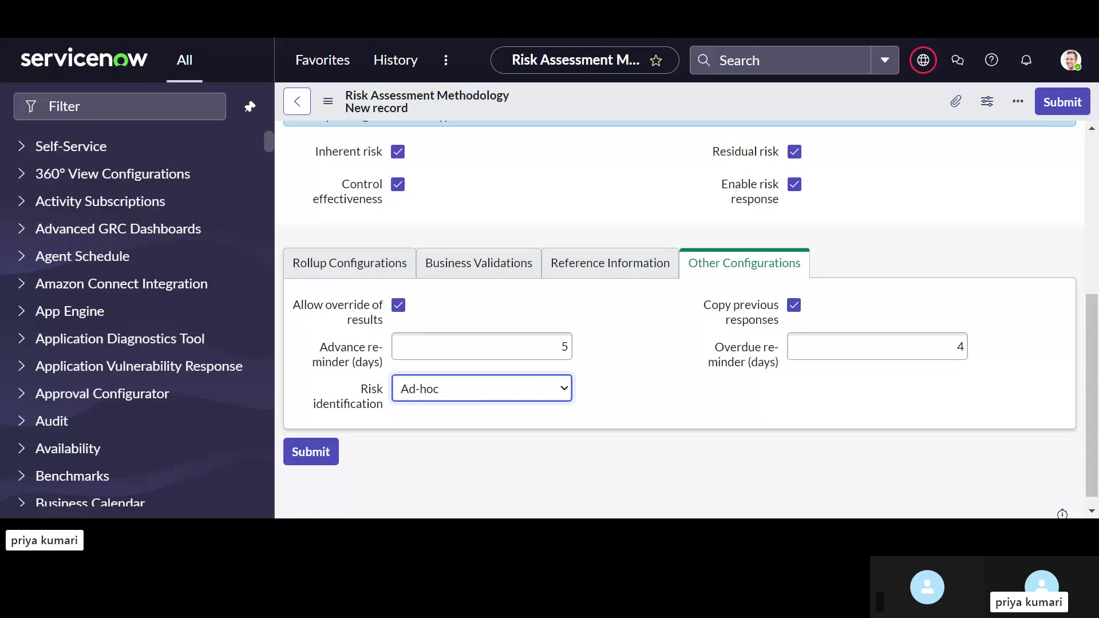
click(481, 347)
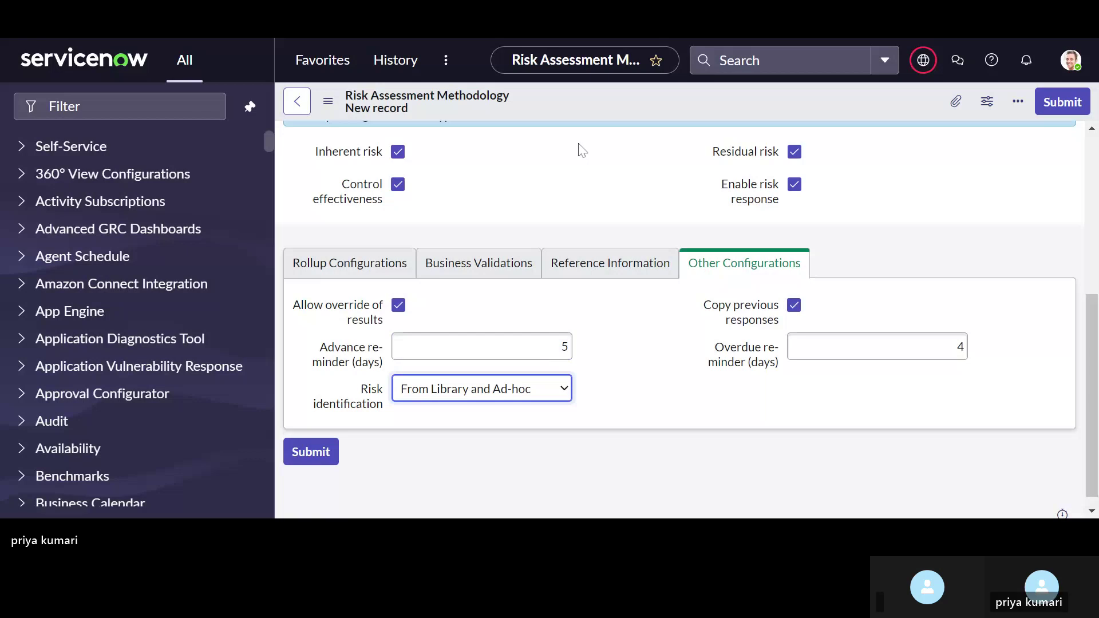
Save the new risk assessment methodology record without leaving its form
scroll(582, 150, up, 5)
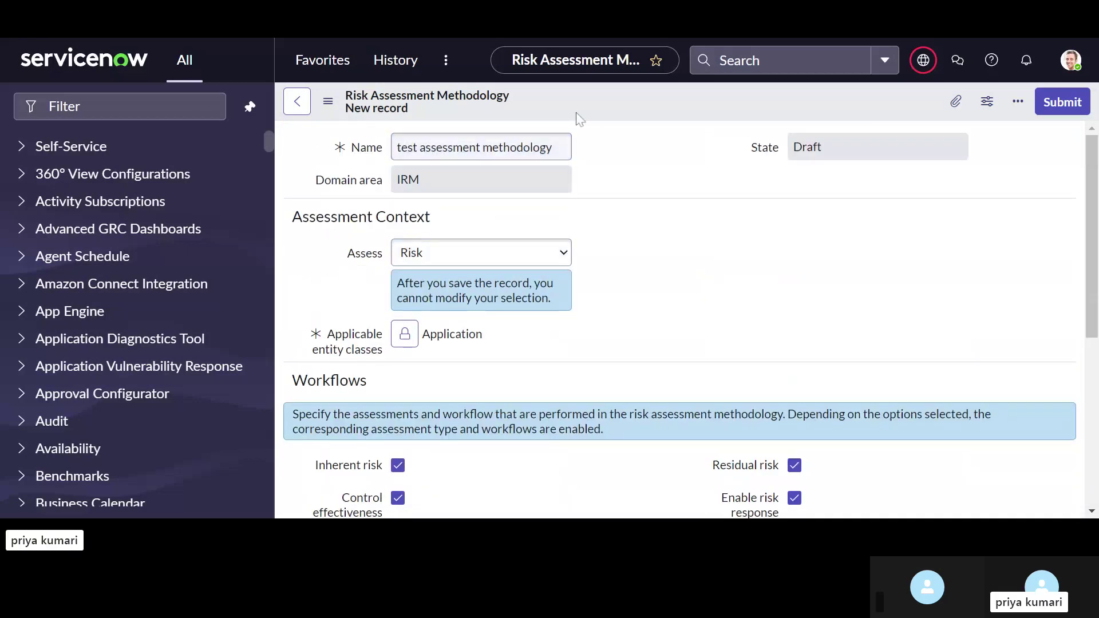
right_click(586, 105)
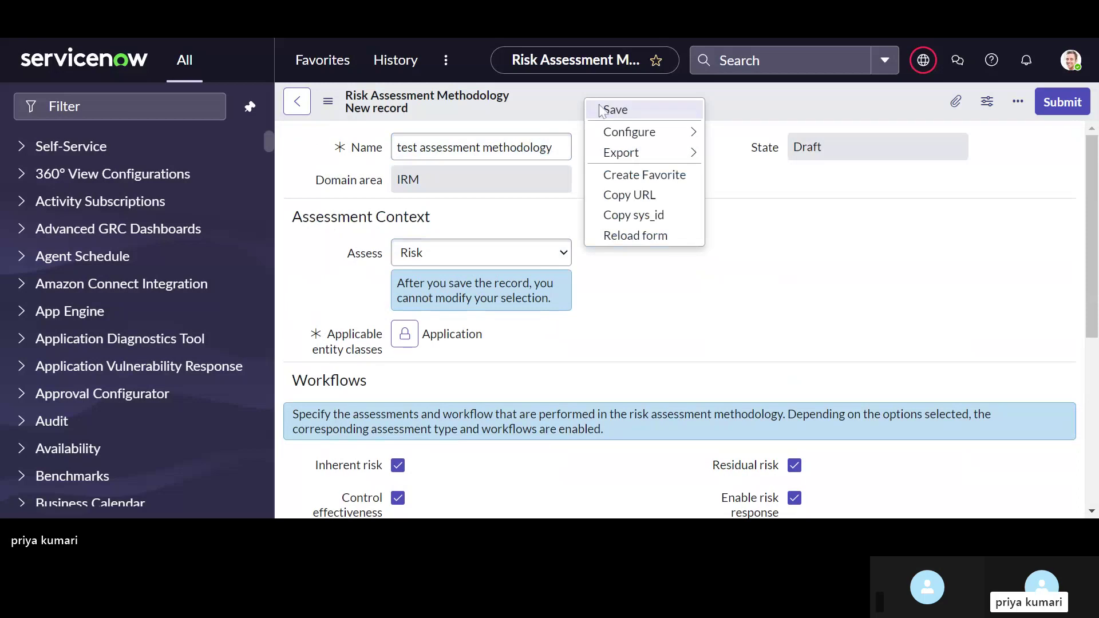
click(601, 109)
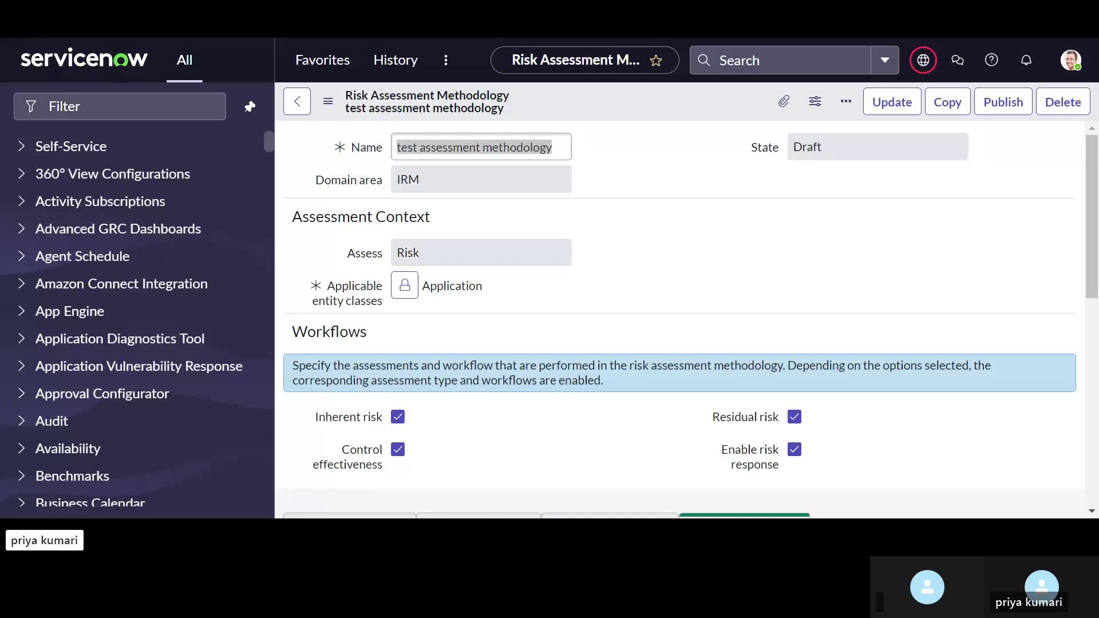
Examine the saved methodology's Assessment Types list and compare its entries with the enabled workflows
key(alt+Tab)
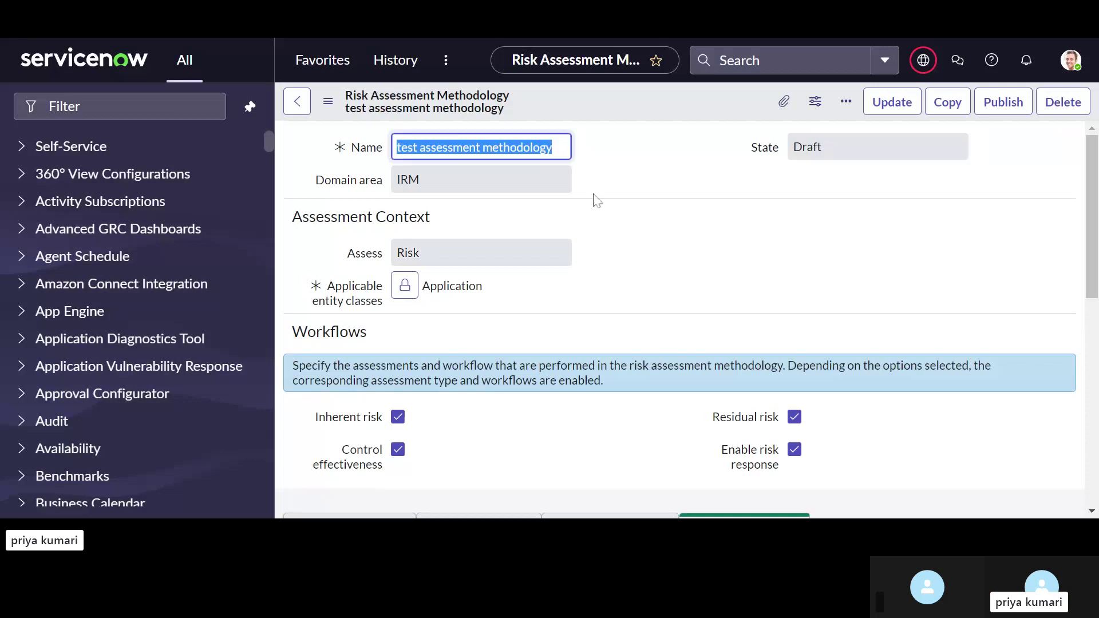
scroll(613, 291, down, 7)
scroll(613, 292, up, 5)
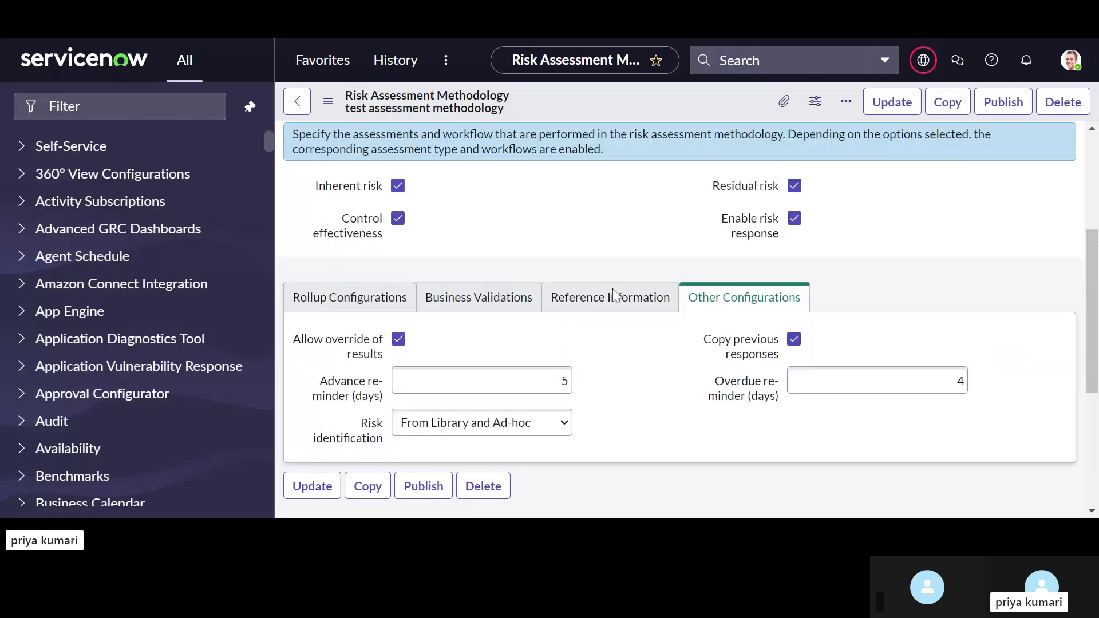
scroll(616, 295, up, 1)
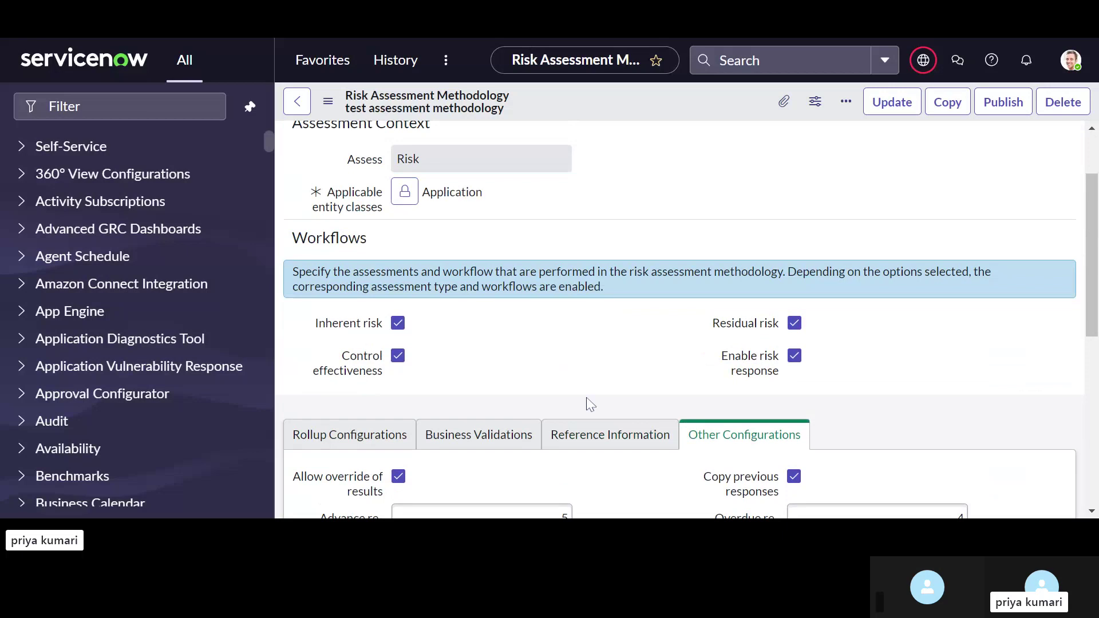
scroll(590, 403, down, 7)
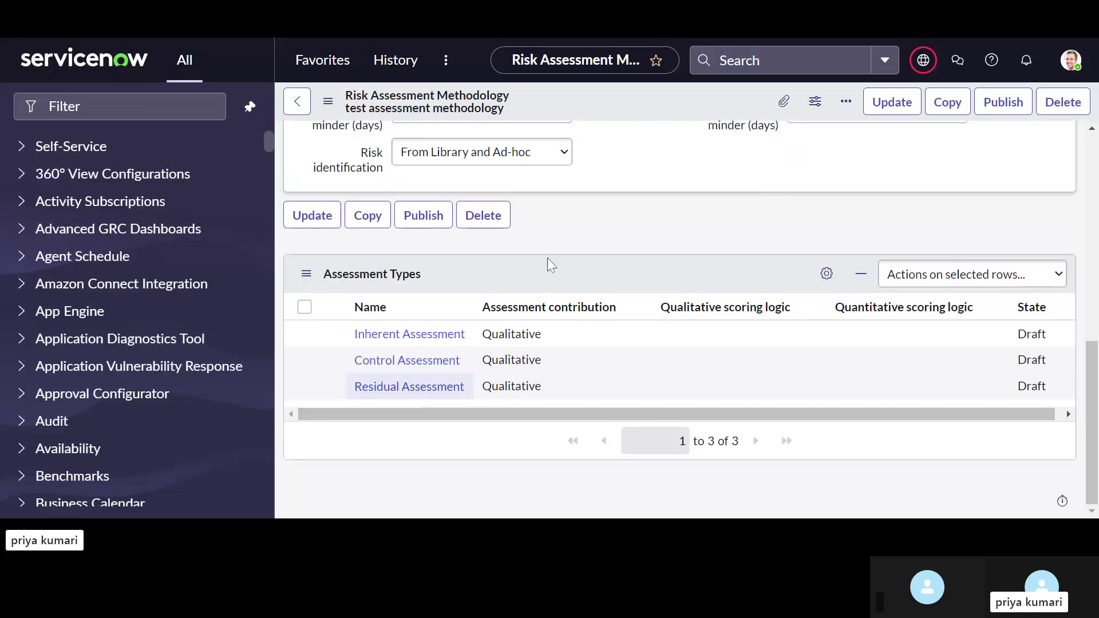
scroll(548, 259, up, 5)
scroll(452, 369, down, 2)
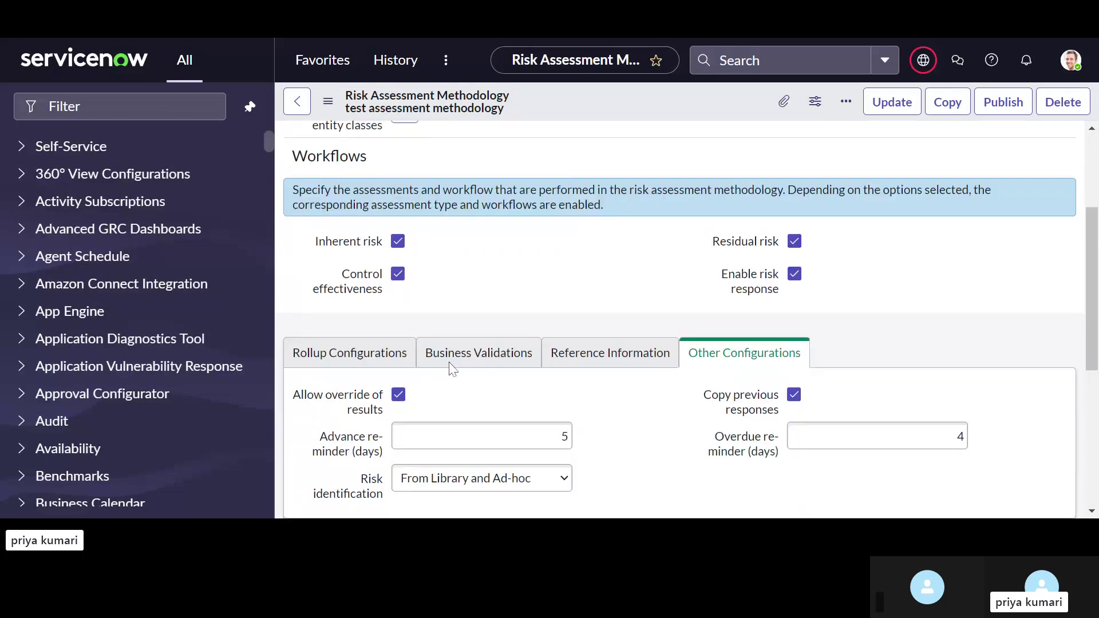
scroll(452, 369, down, 5)
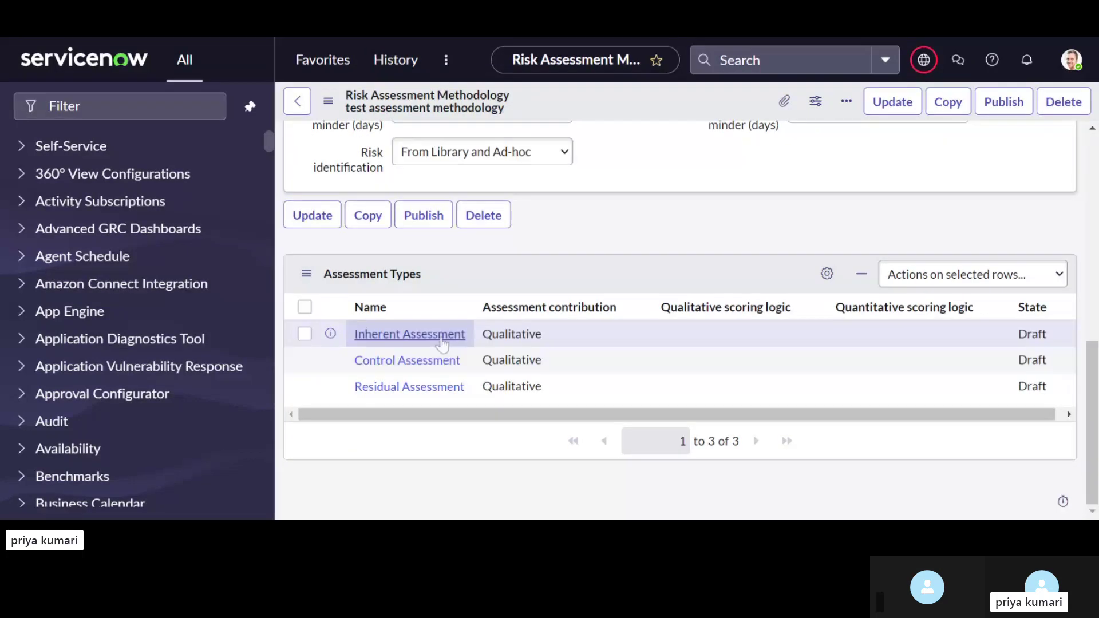
scroll(545, 261, up, 5)
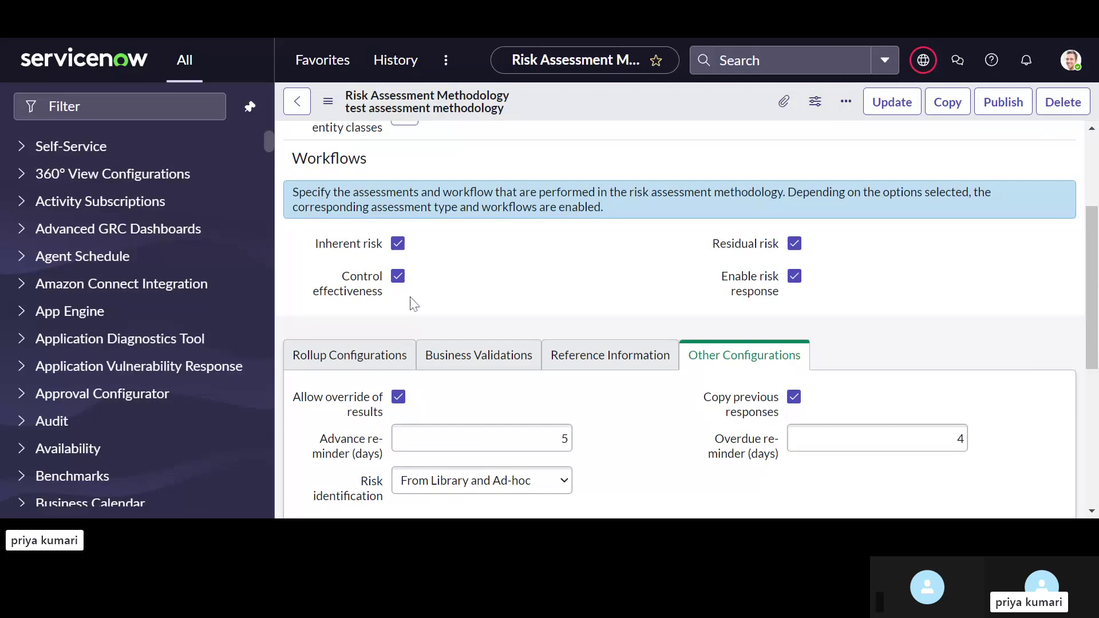
scroll(527, 331, down, 5)
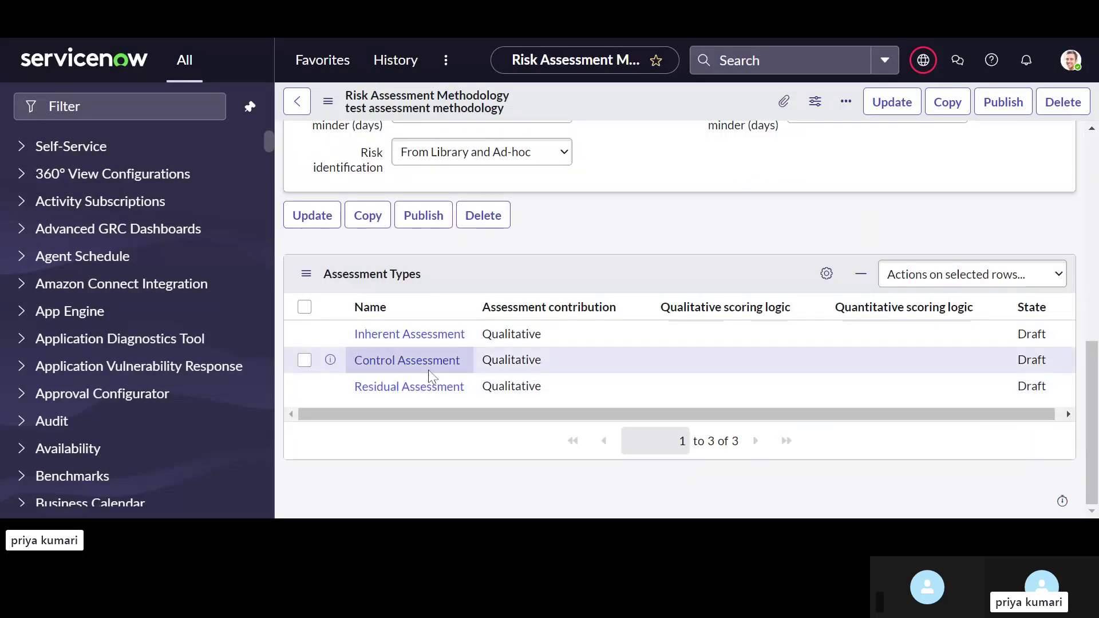
scroll(767, 218, up, 5)
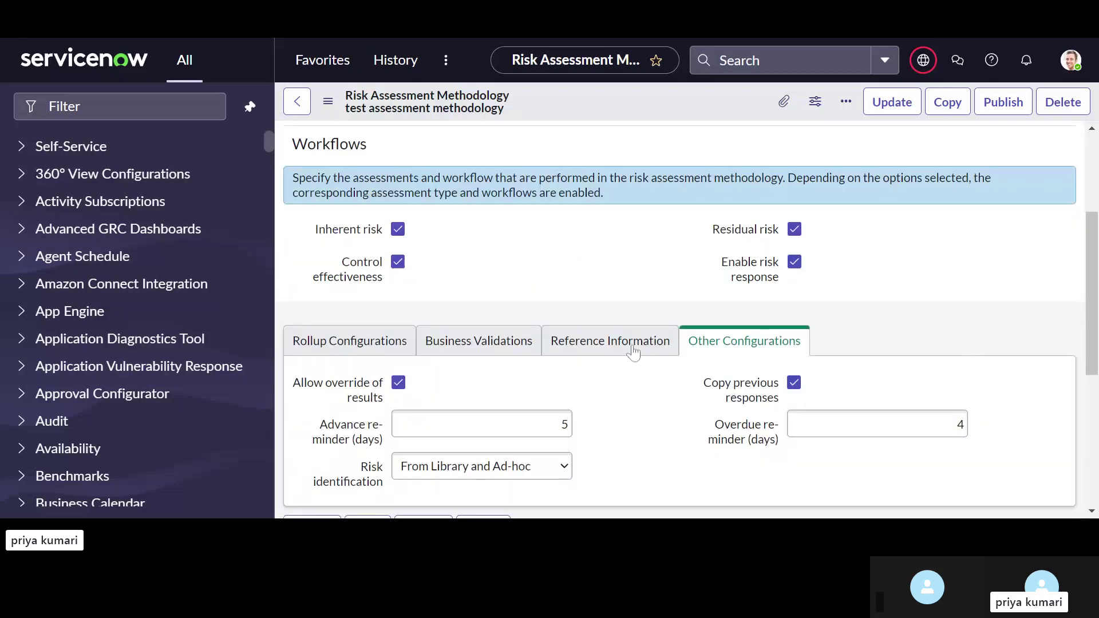
scroll(633, 351, down, 5)
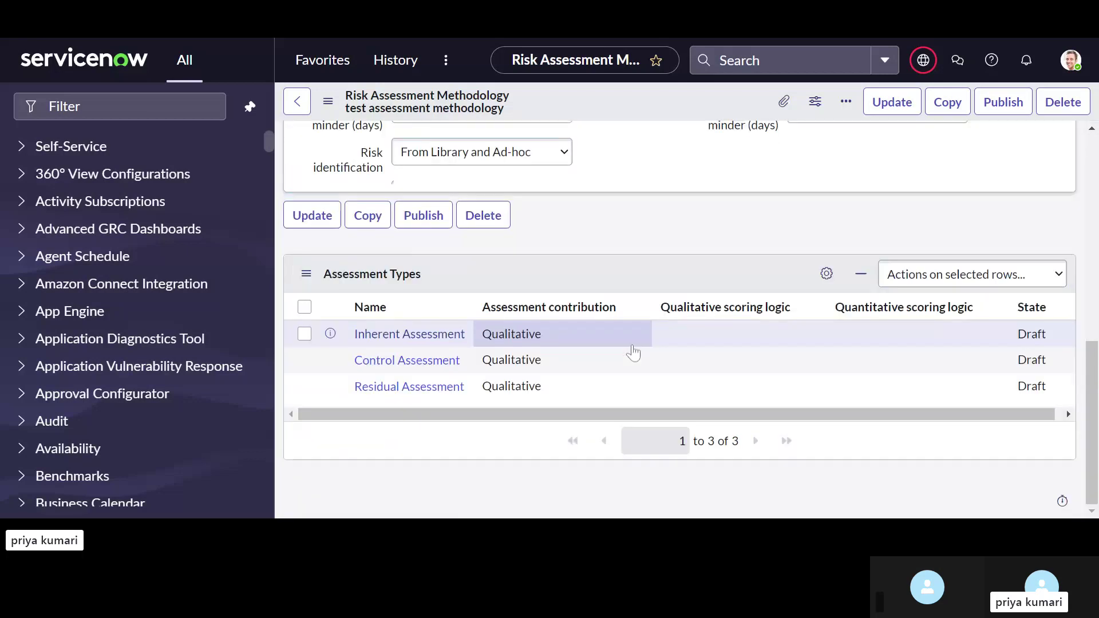
Open the methodology's Inherent Assessment and set its qualitative scoring logic to Average
click(415, 335)
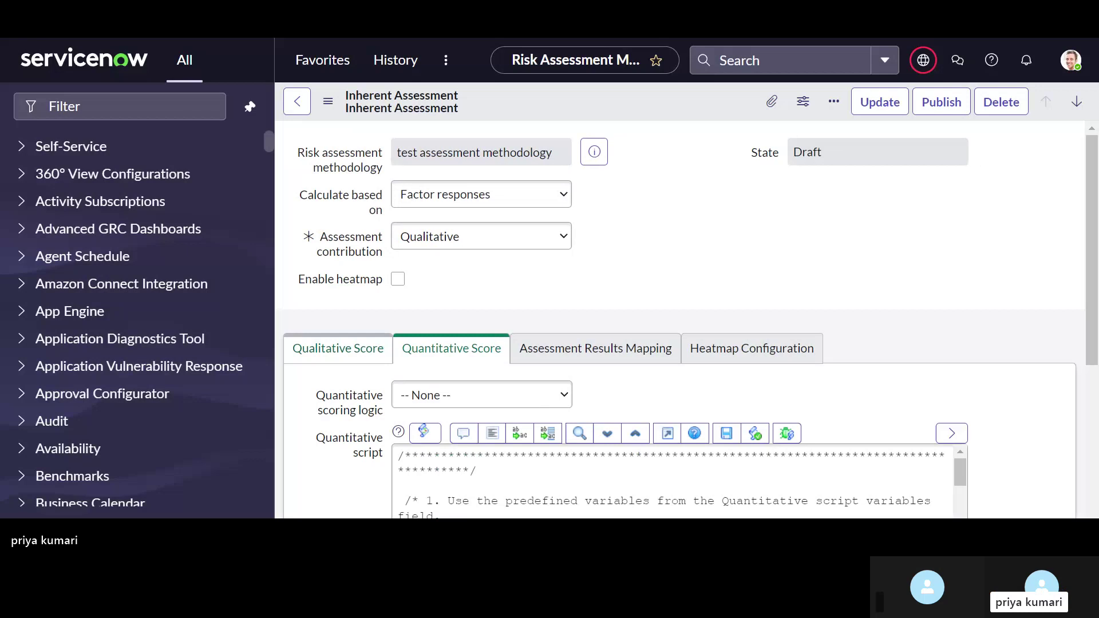
click(372, 355)
scroll(373, 356, down, 2)
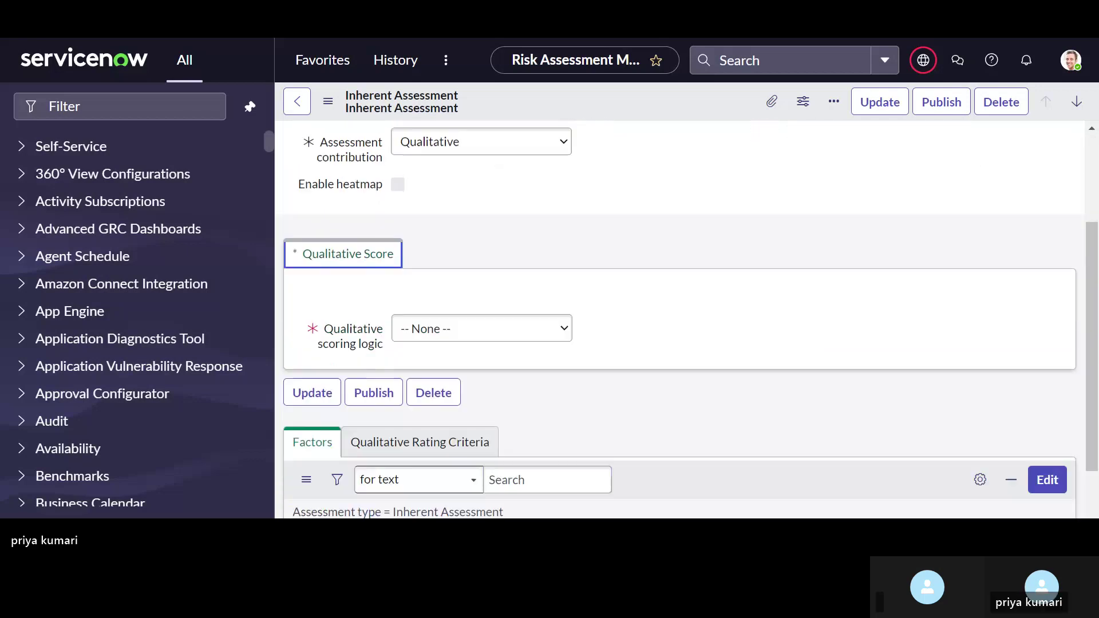
scroll(355, 277, down, 1)
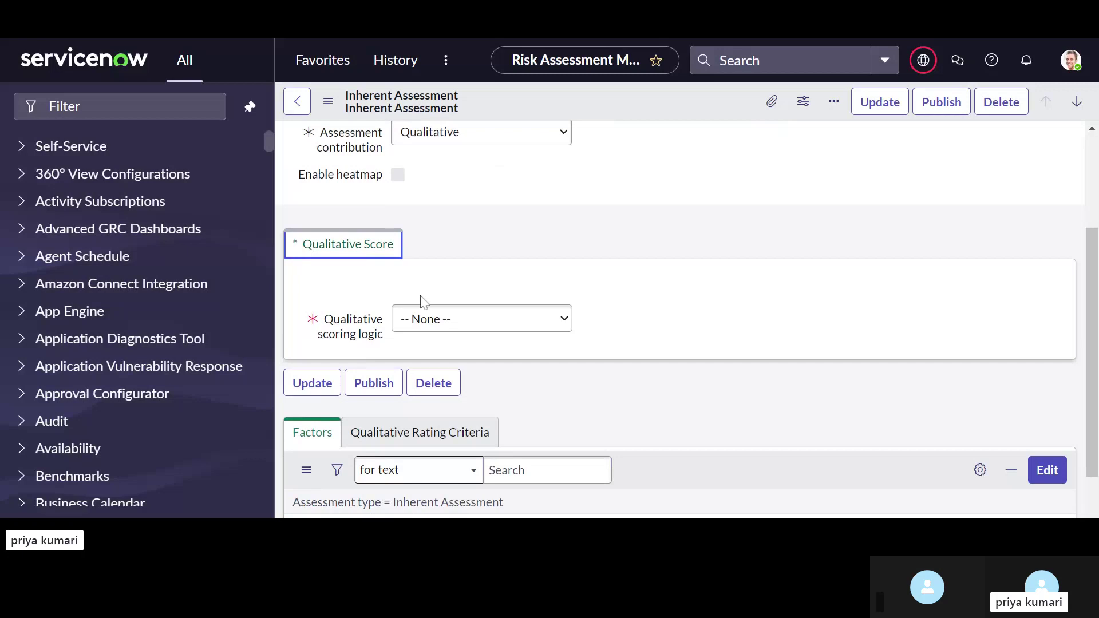
click(455, 324)
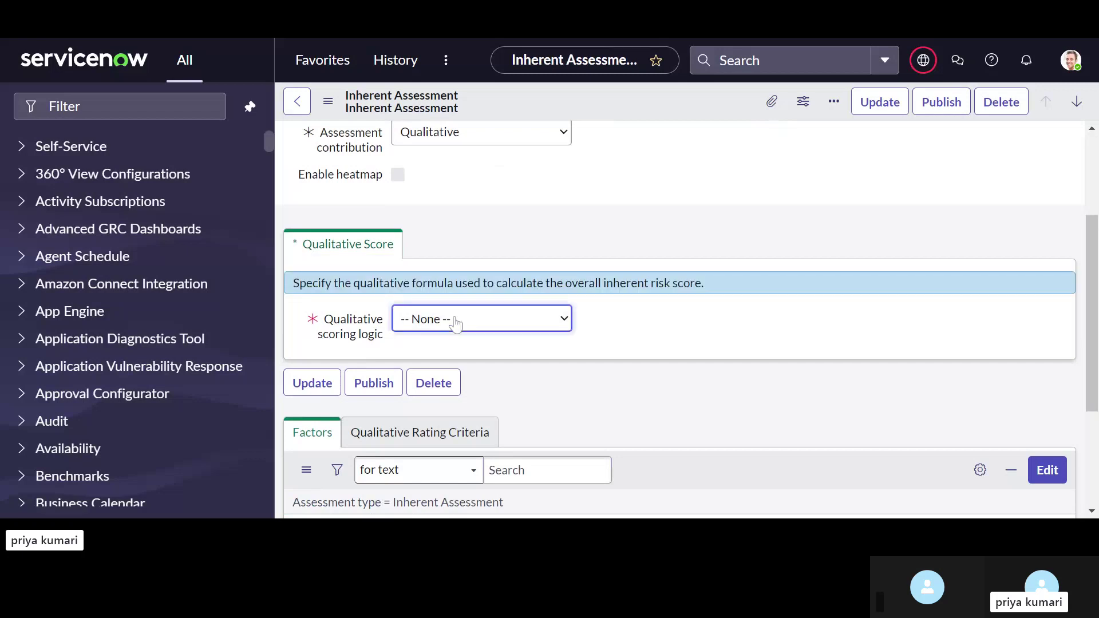
scroll(455, 324, down, 1)
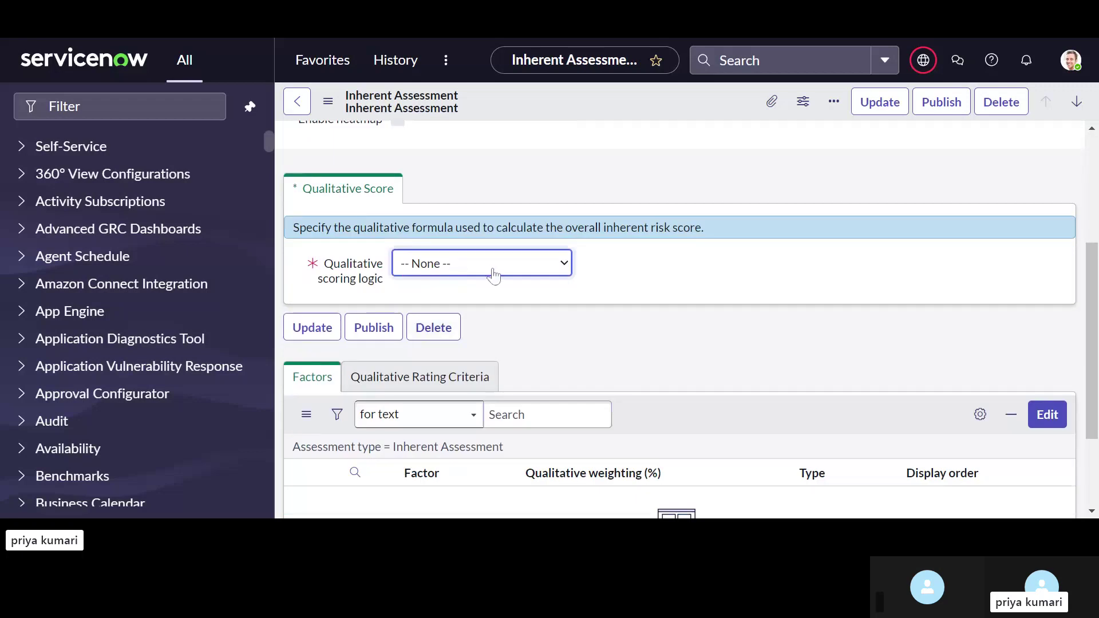
click(452, 354)
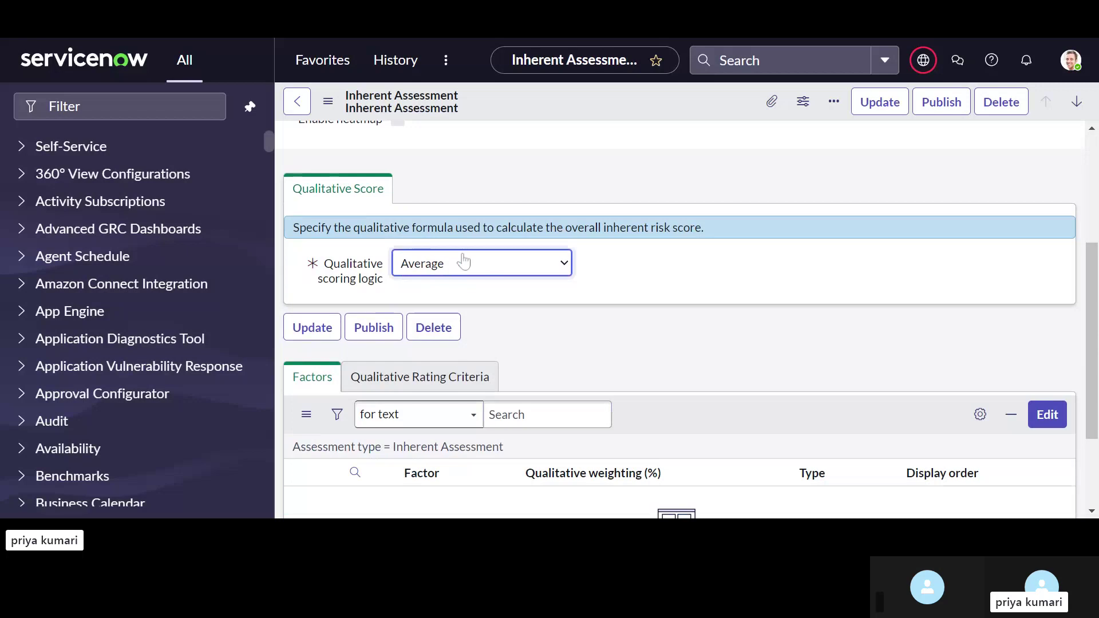
scroll(461, 276, up, 4)
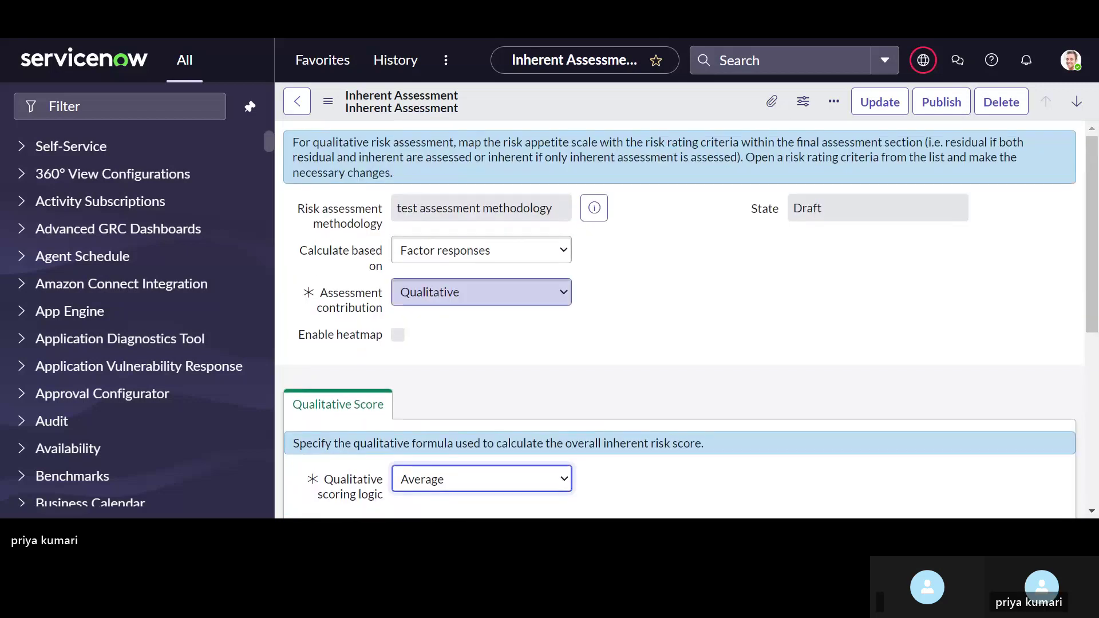
scroll(679, 320, down, 6)
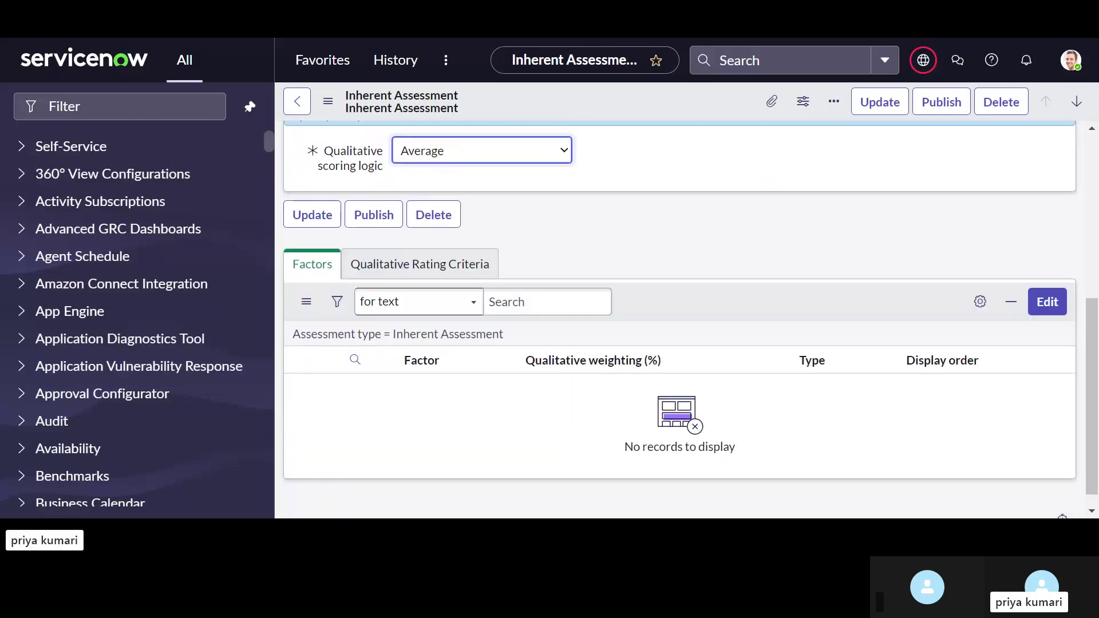
scroll(680, 321, up, 2)
scroll(679, 321, down, 2)
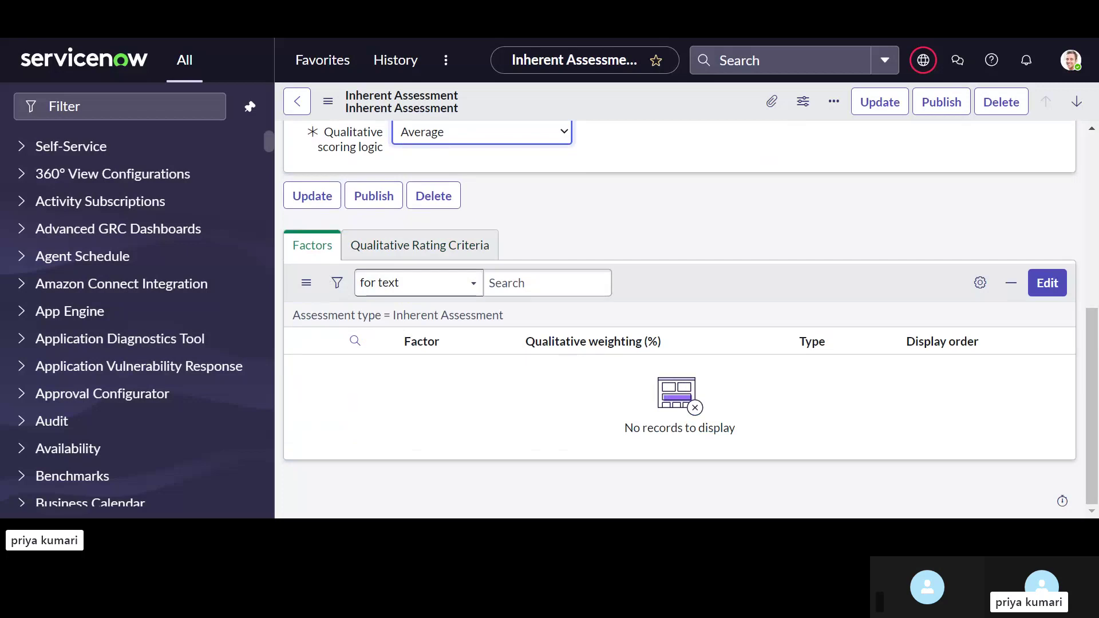
Review the Inherent Assessment's qualitative scoring logic and its Factors list
scroll(537, 390, up, 2)
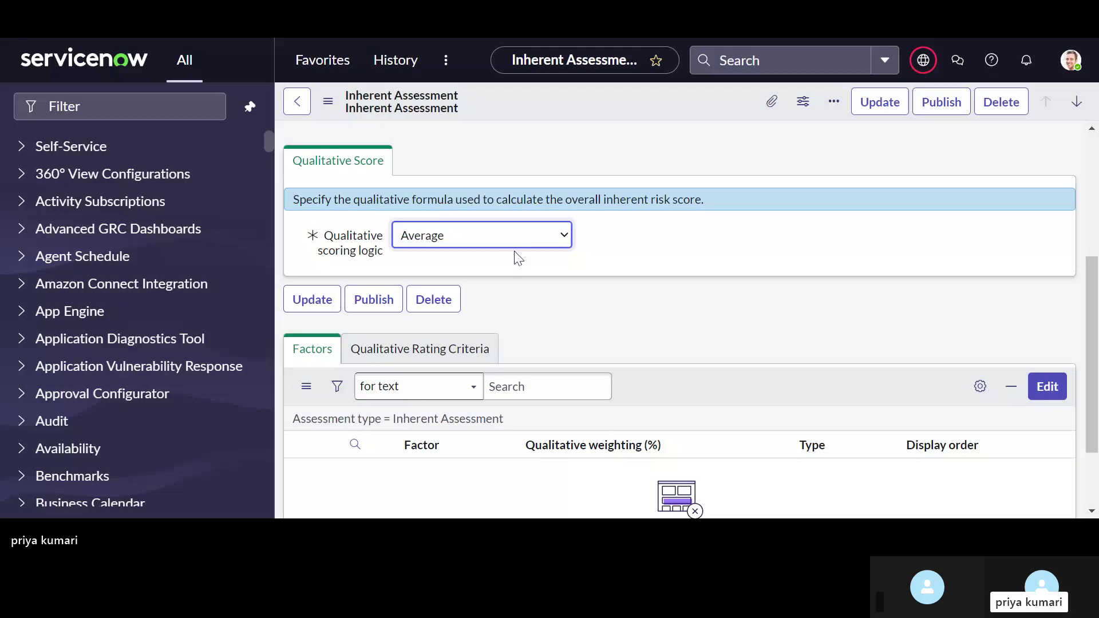
scroll(466, 416, down, 1)
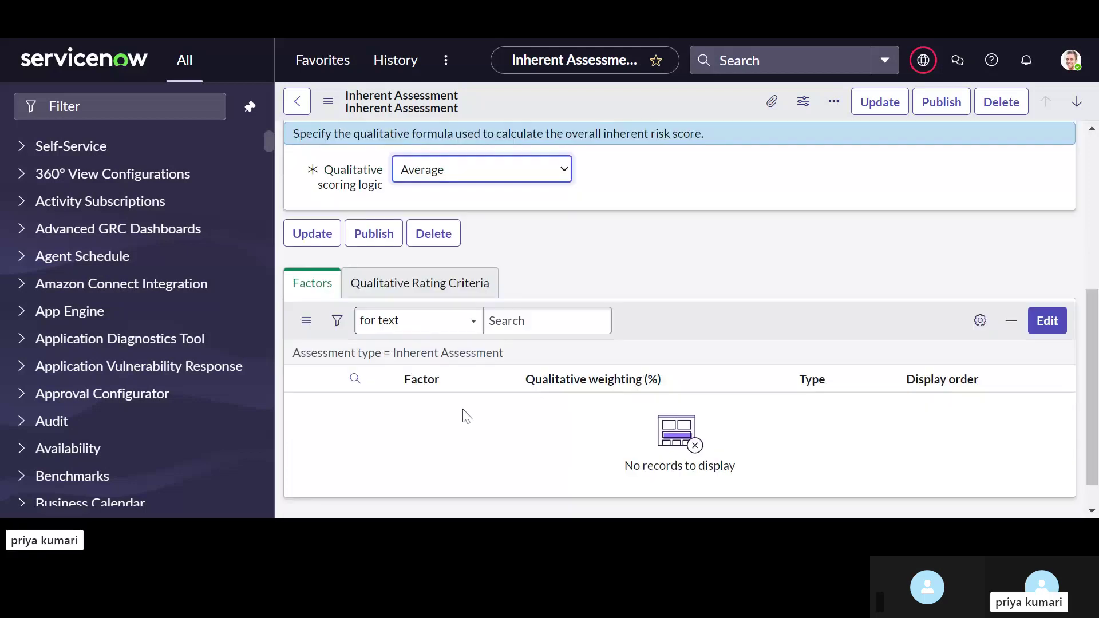
scroll(467, 416, down, 1)
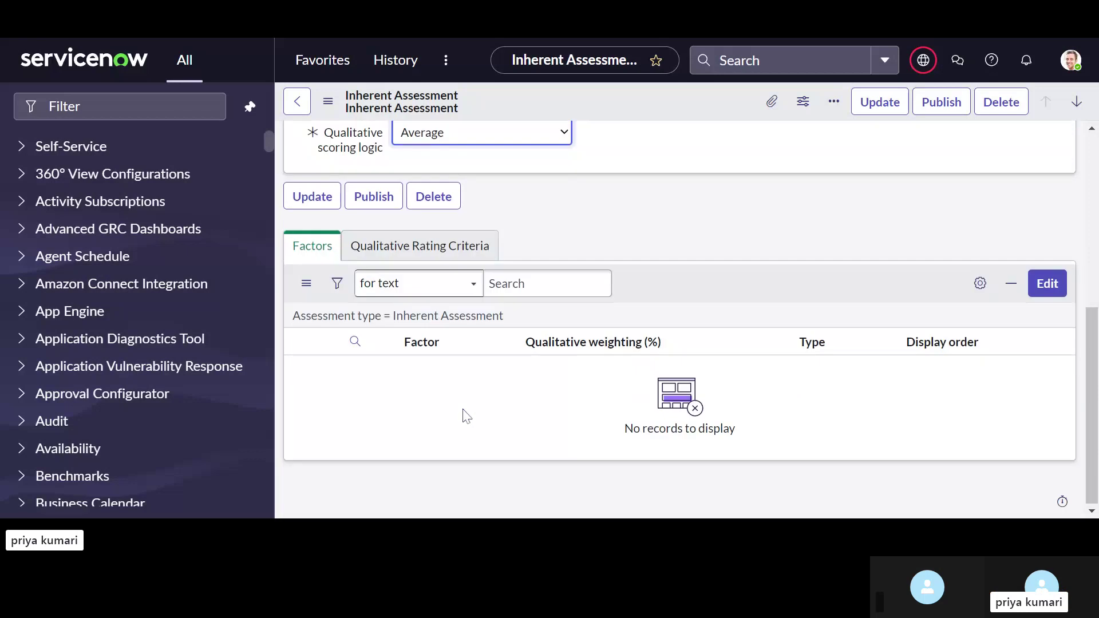
scroll(579, 372, down, 1)
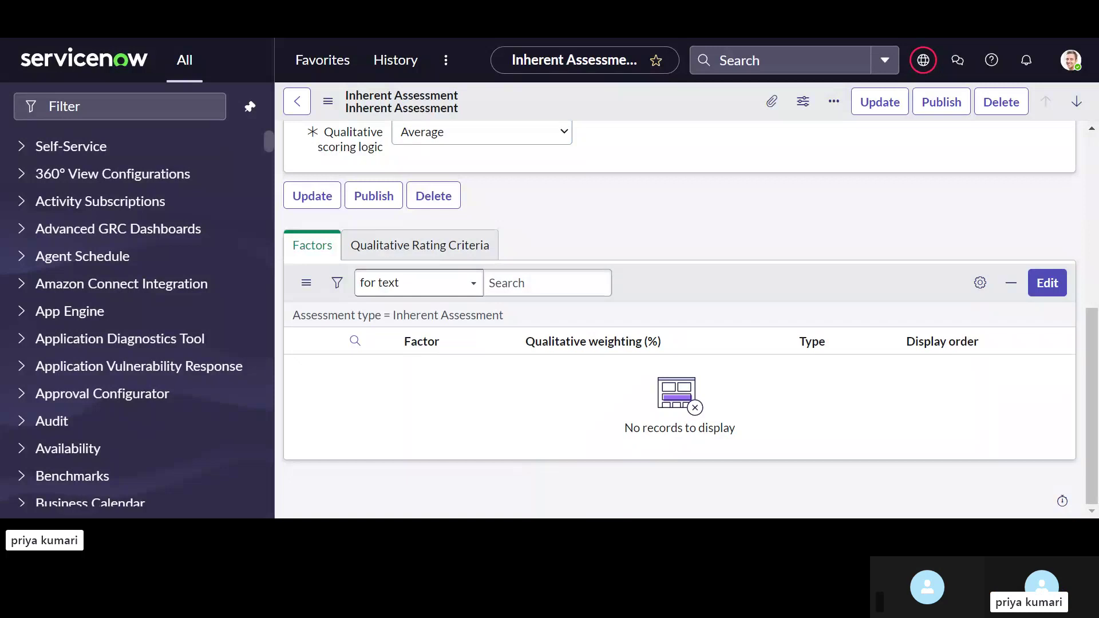
key(Tab)
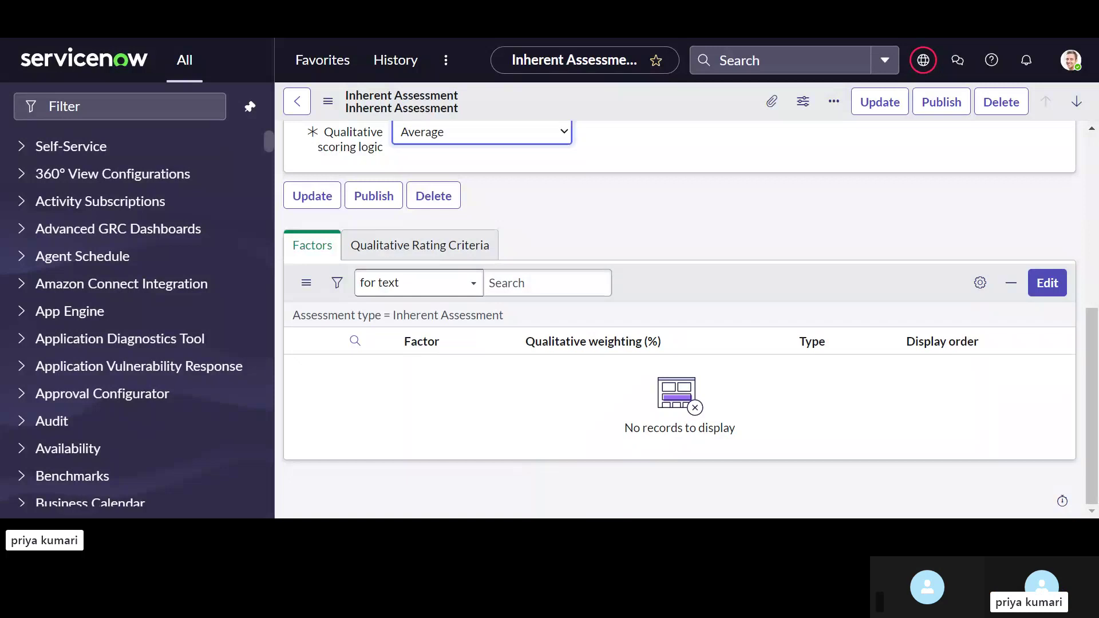
Find the factor modules by filtering the navigator for "factor", and open the Manual Factors list
click(153, 107)
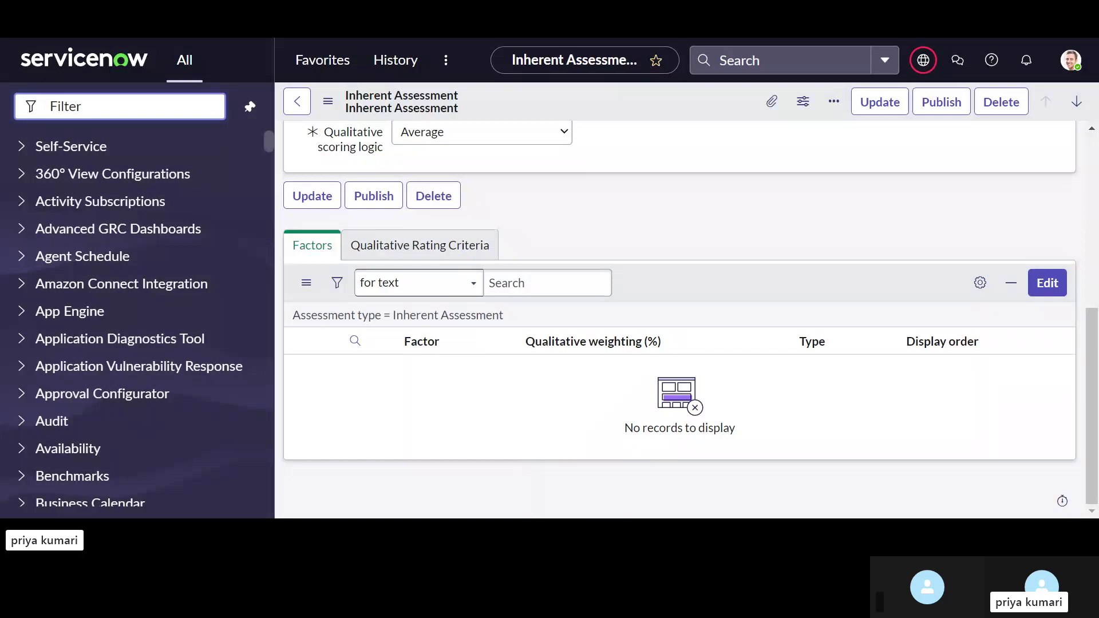
text(fac)
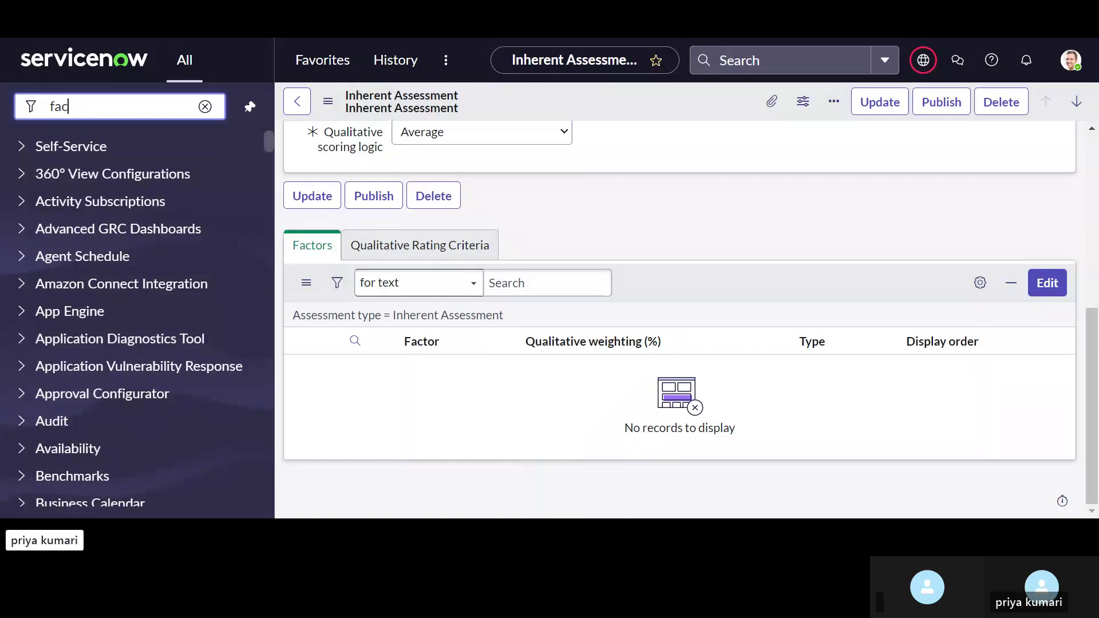
text(tor)
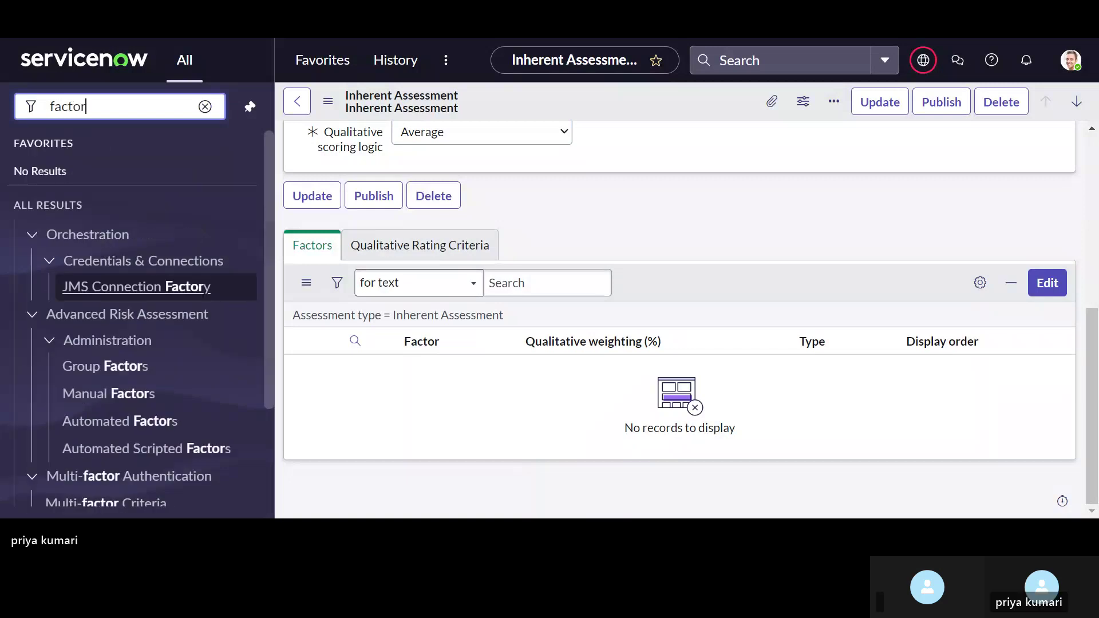
scroll(114, 355, down, 1)
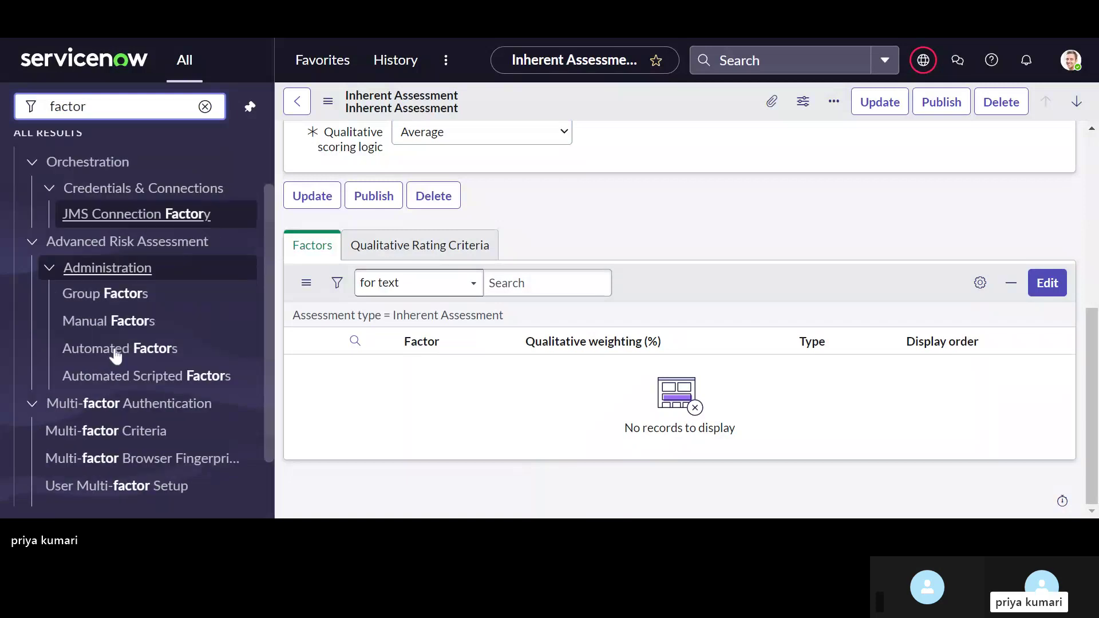
scroll(114, 355, down, 1)
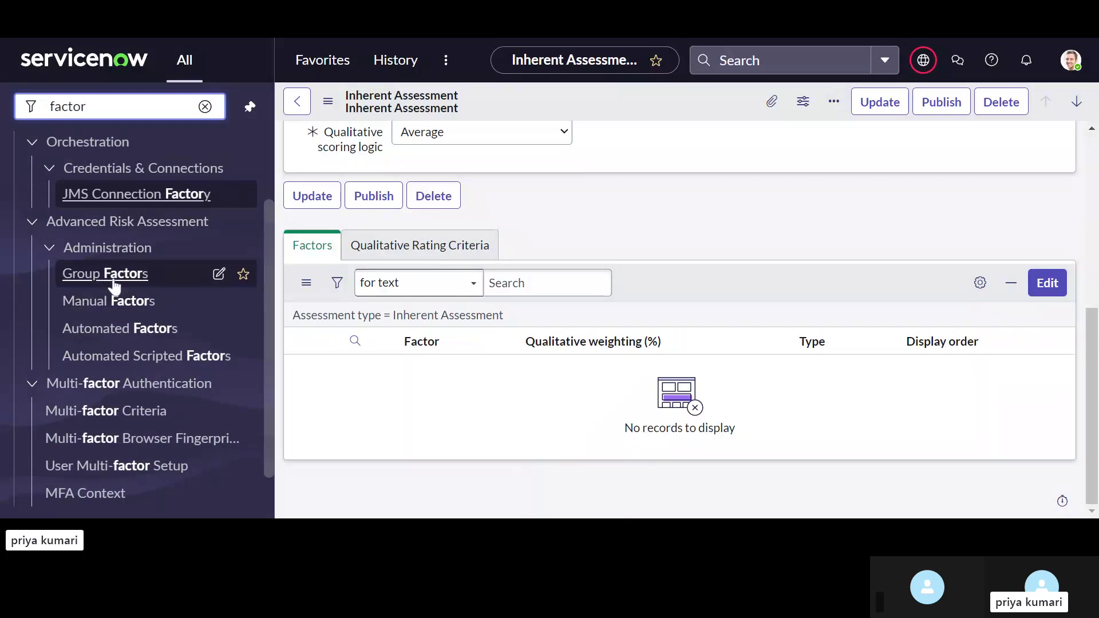
scroll(115, 287, down, 1)
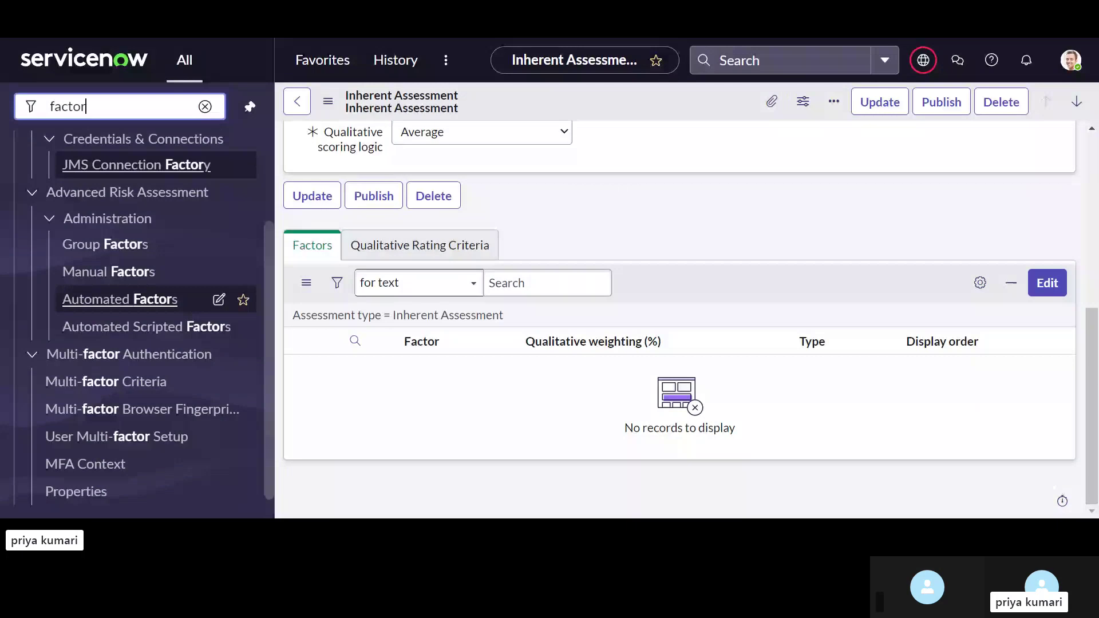
scroll(137, 315, down, 1)
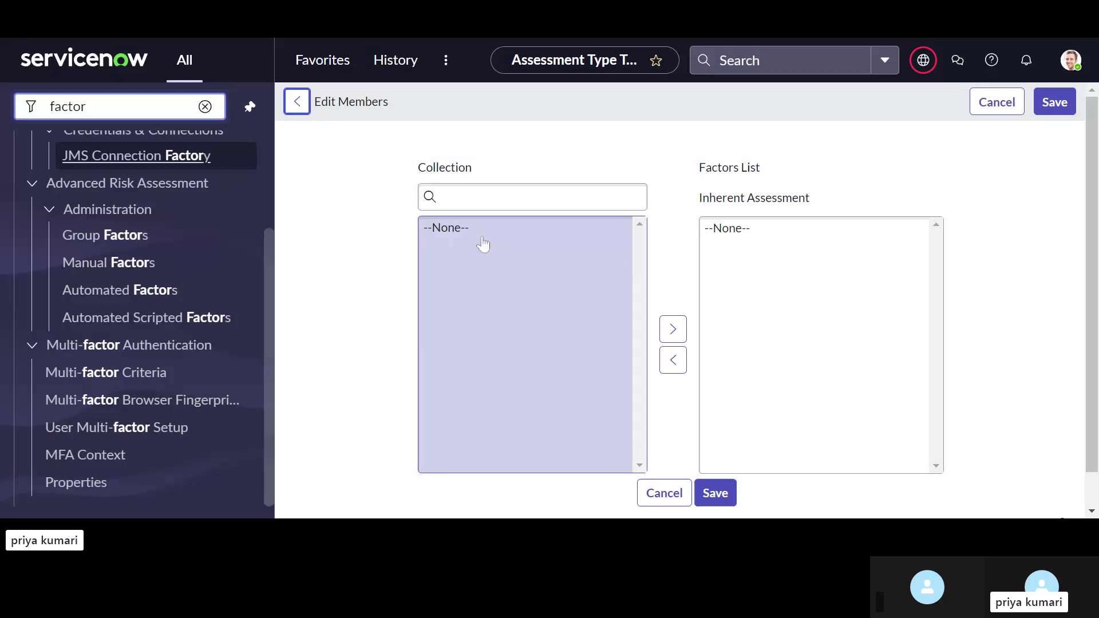
click(132, 108)
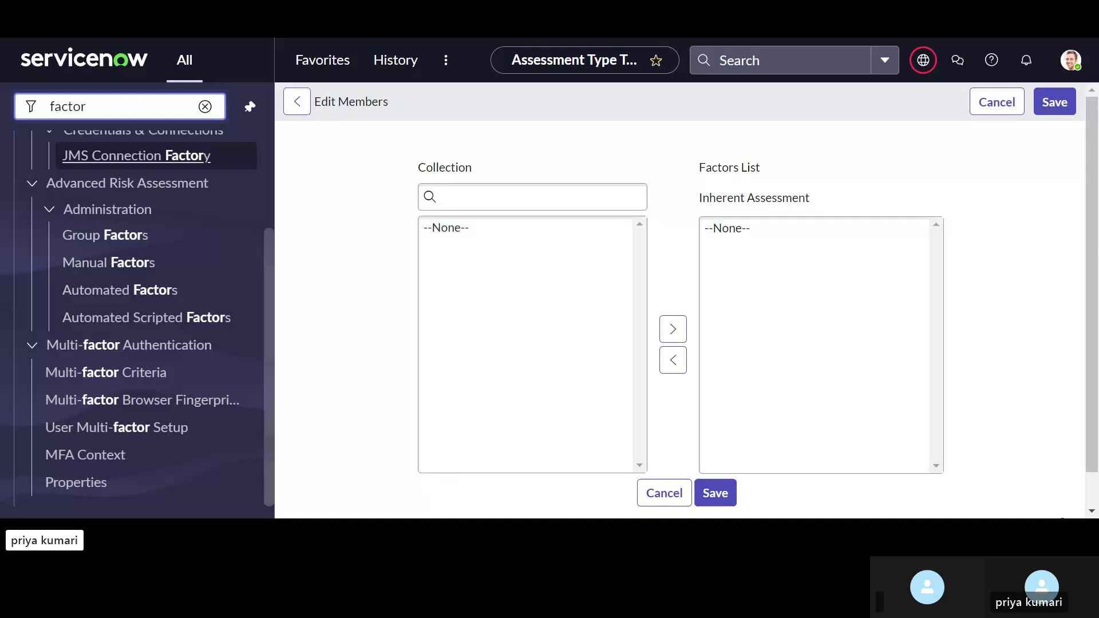
click(104, 264)
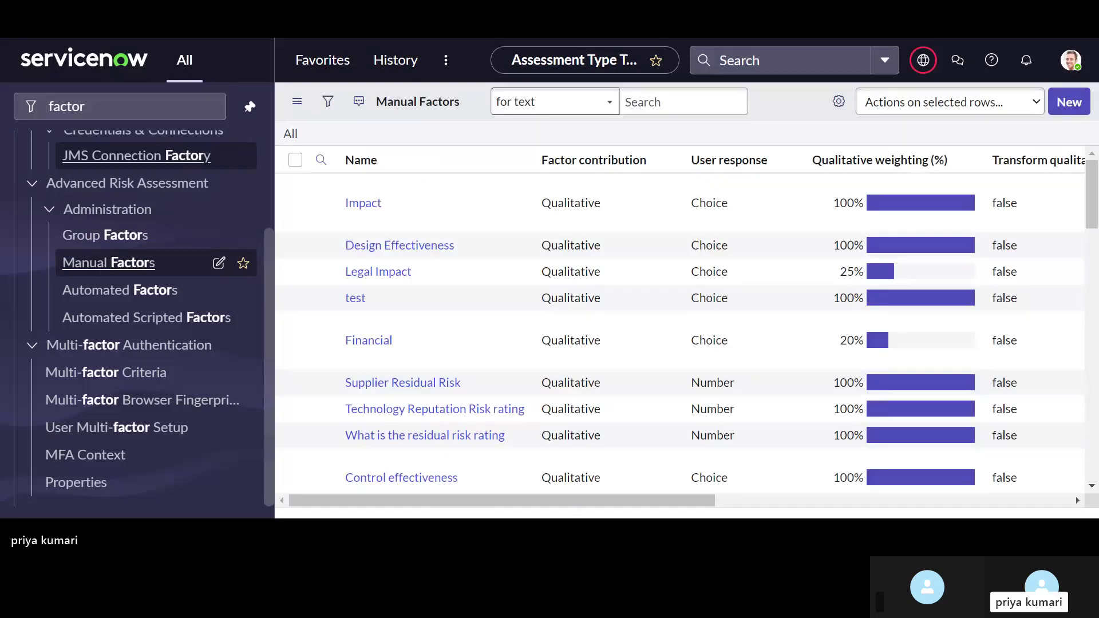
Start a new manual factor record and name it "test manual factor"
click(1070, 106)
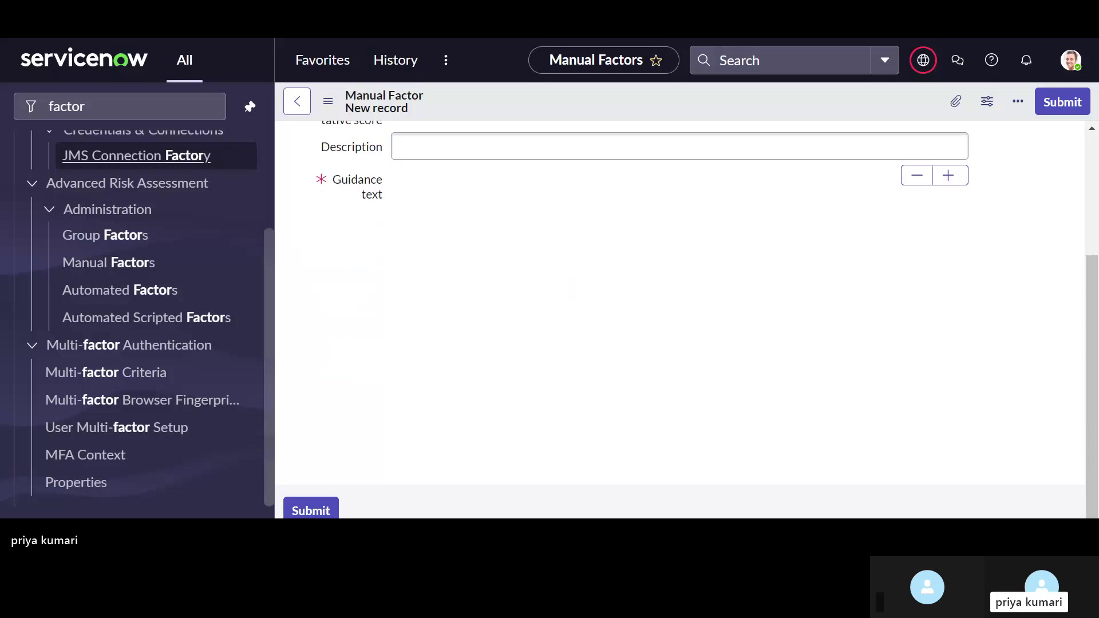
text(test)
drag(348, 142, 455, 161)
click(455, 153)
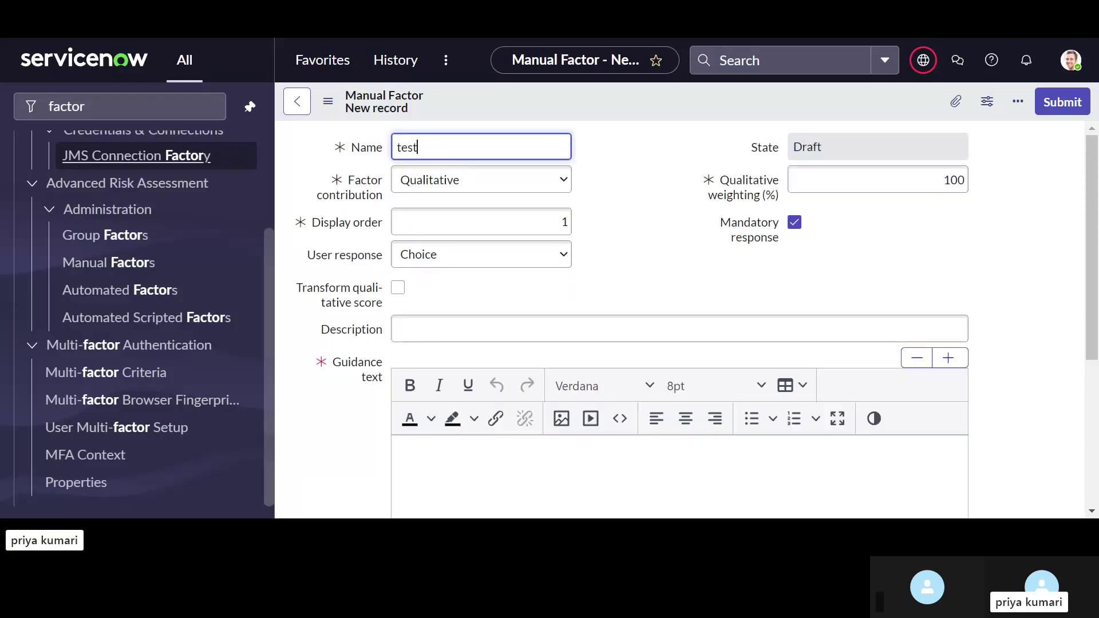
text(manual)
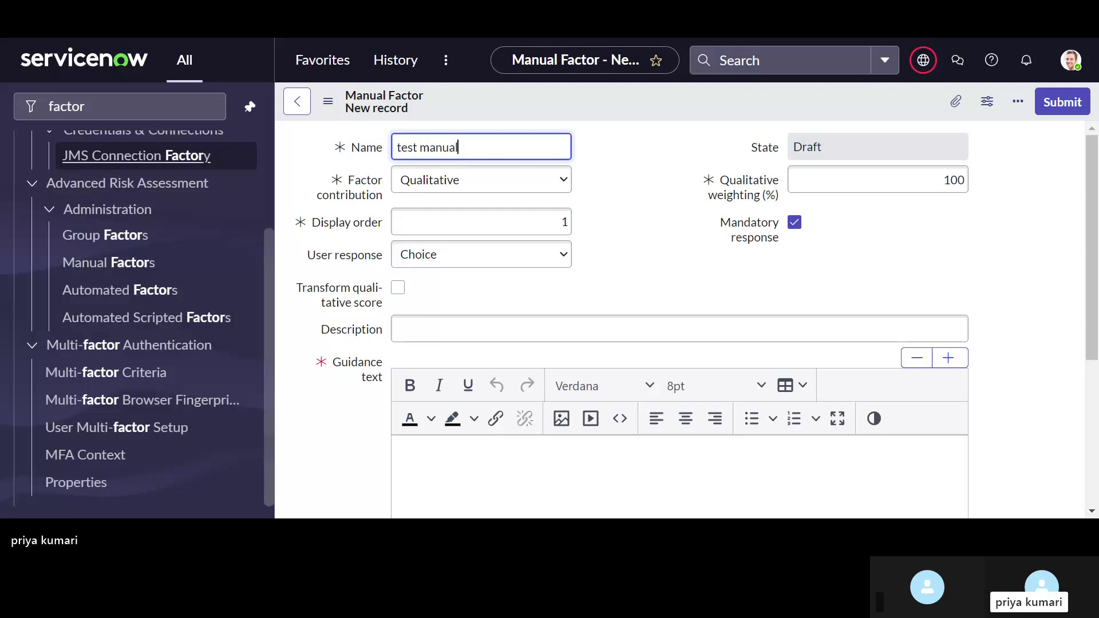
text( facto)
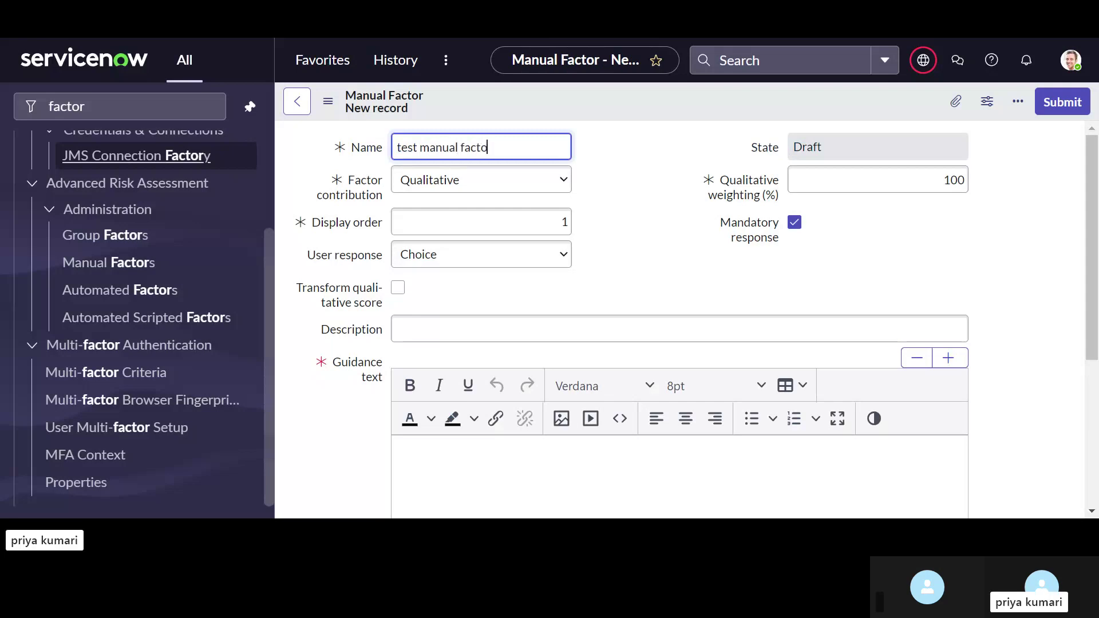
text(r)
Set the manual factor's factor contribution to Both
drag(649, 216, 453, 193)
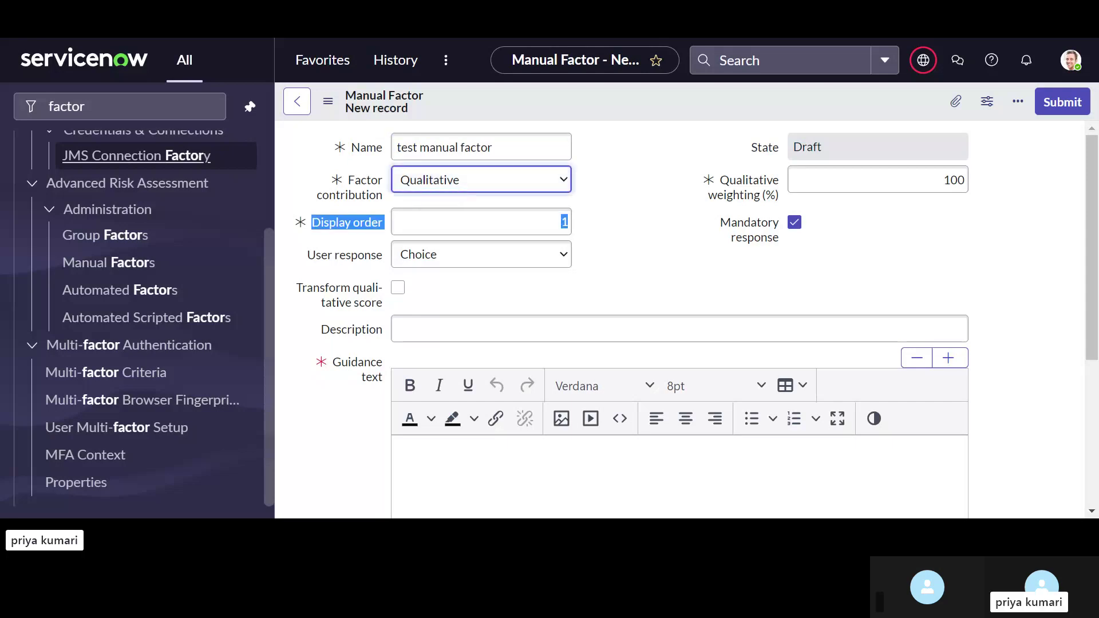
key(b)
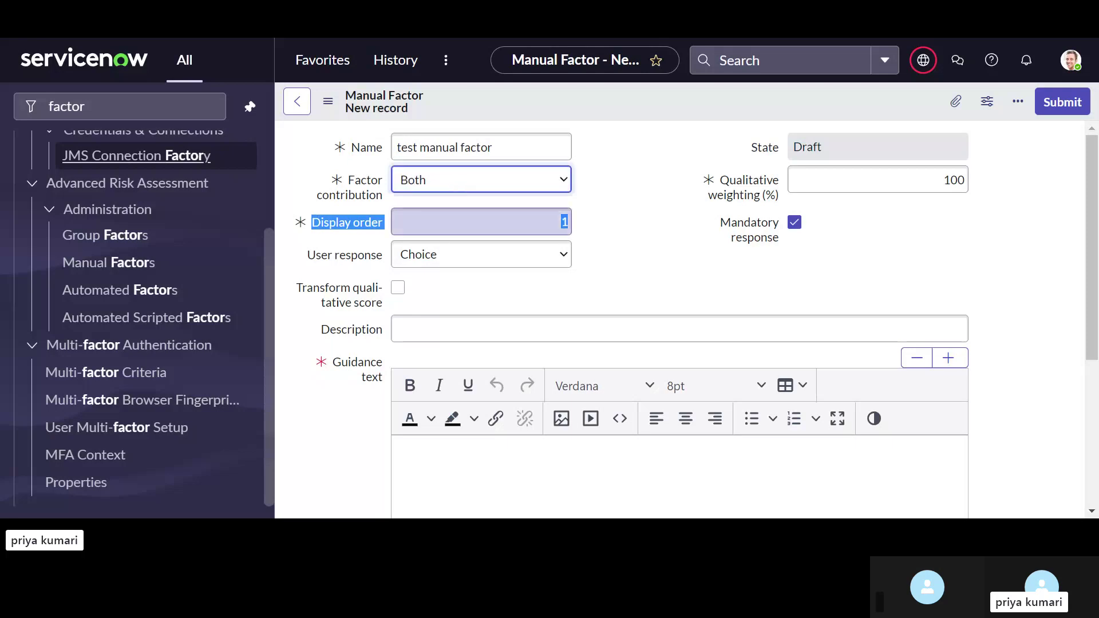
click(638, 222)
scroll(638, 221, down, 1)
scroll(638, 221, up, 1)
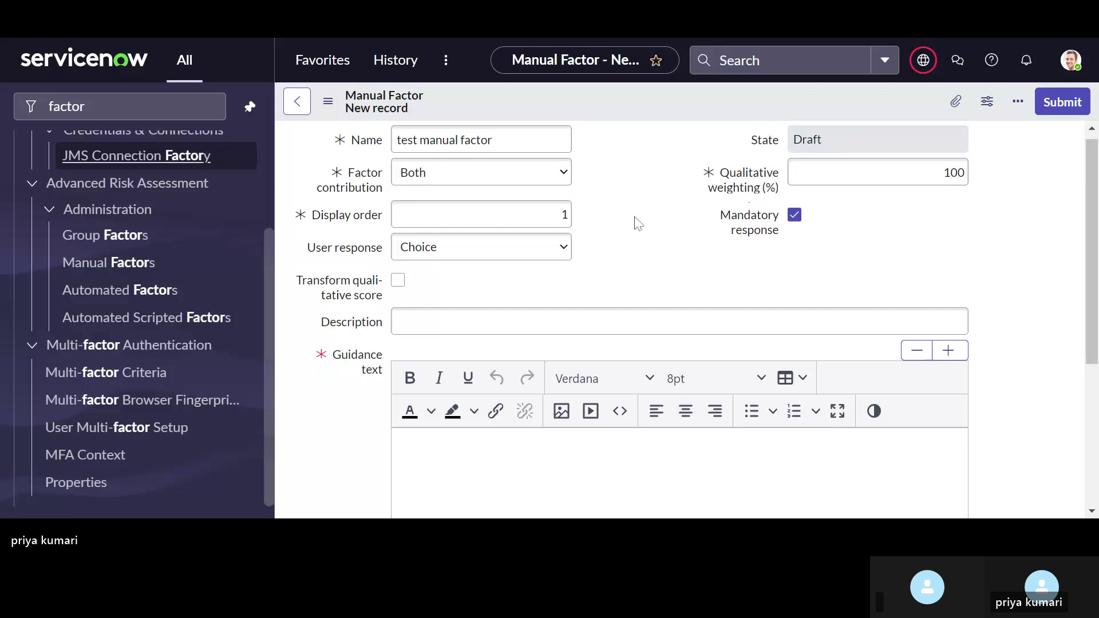
scroll(638, 223, up, 1)
click(470, 226)
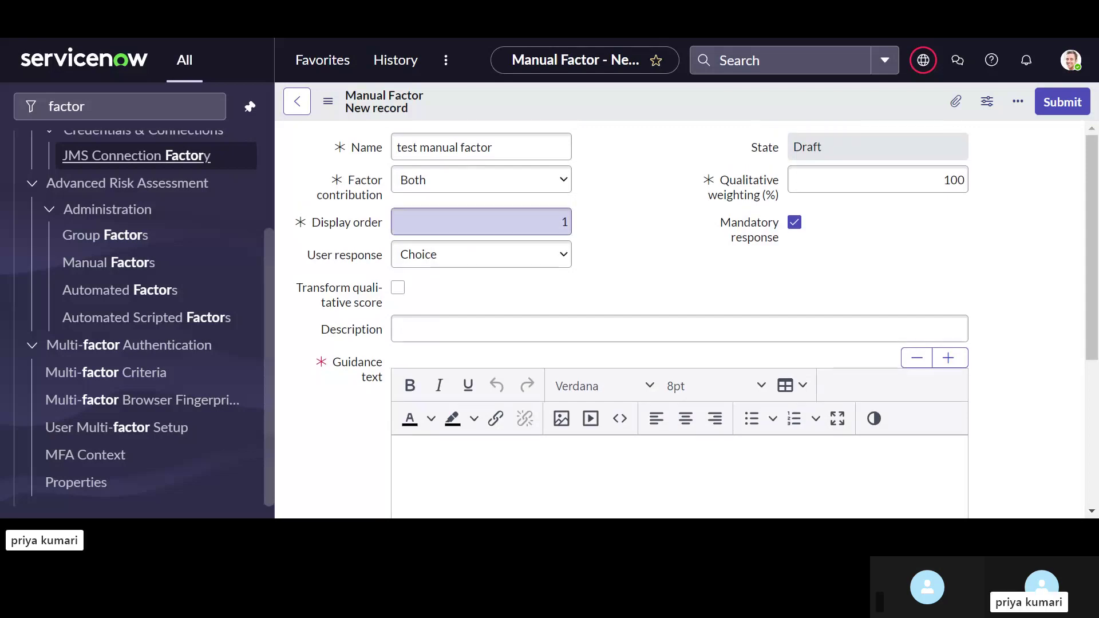
Set the manual factor's user response to Percentage with Transform qualitative score enabled
click(598, 253)
click(553, 262)
click(539, 255)
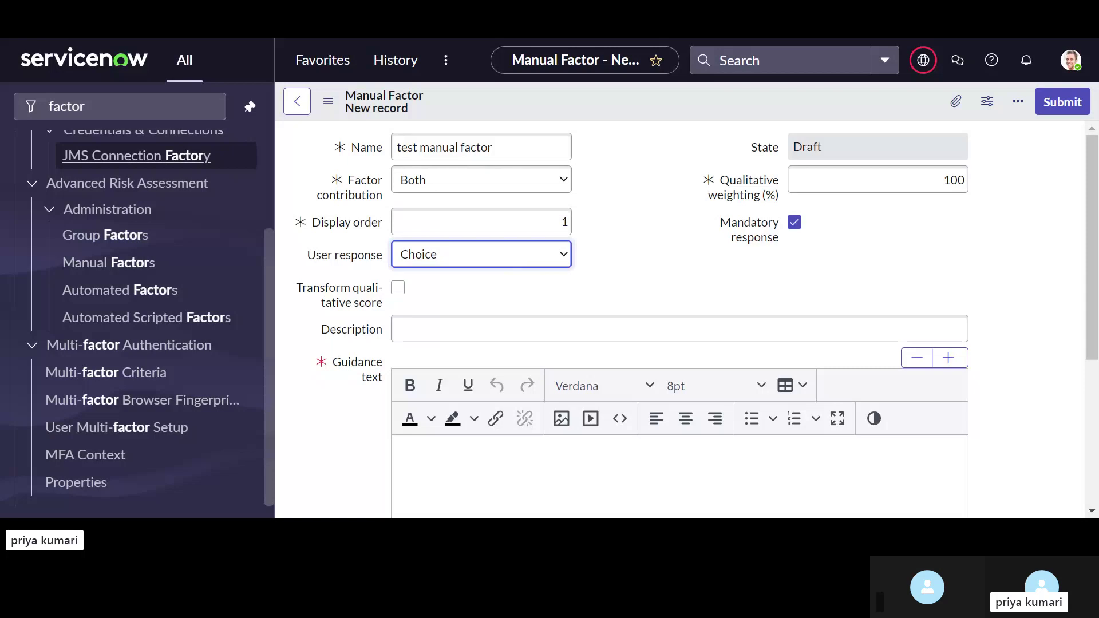
key(Down)
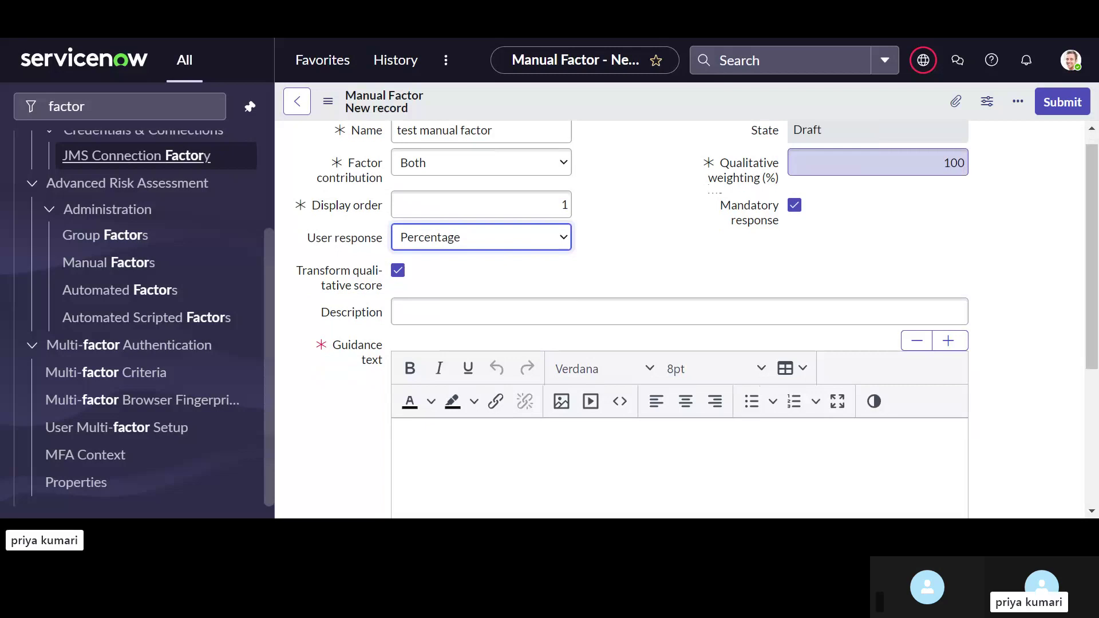
Enter "test" as both the description and the guidance text of the manual factor
scroll(540, 268, down, 2)
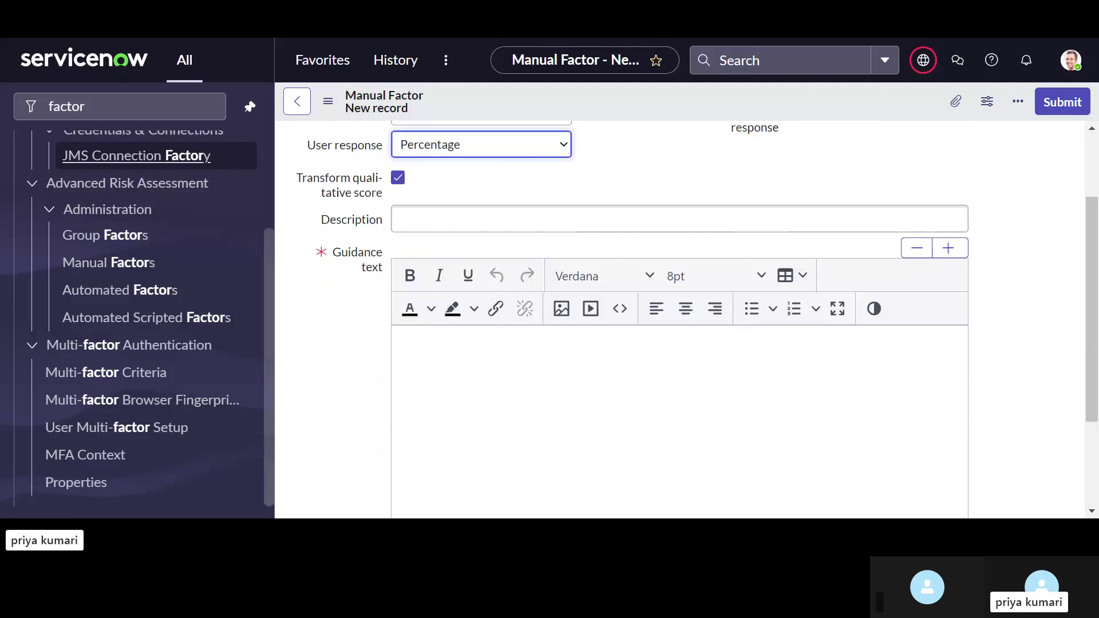
click(541, 208)
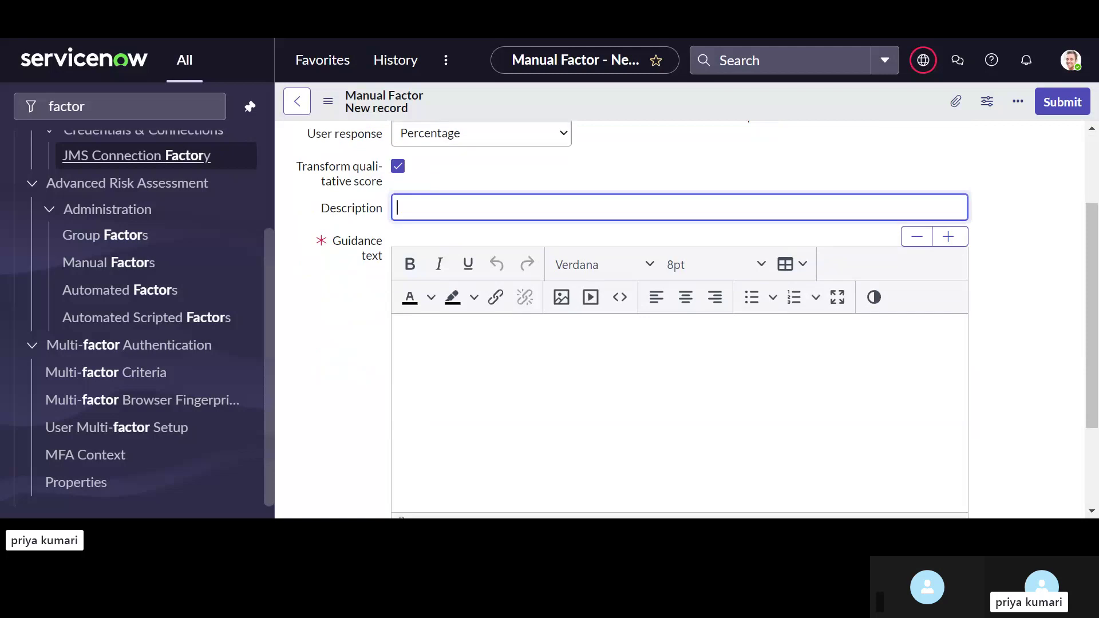
text(test)
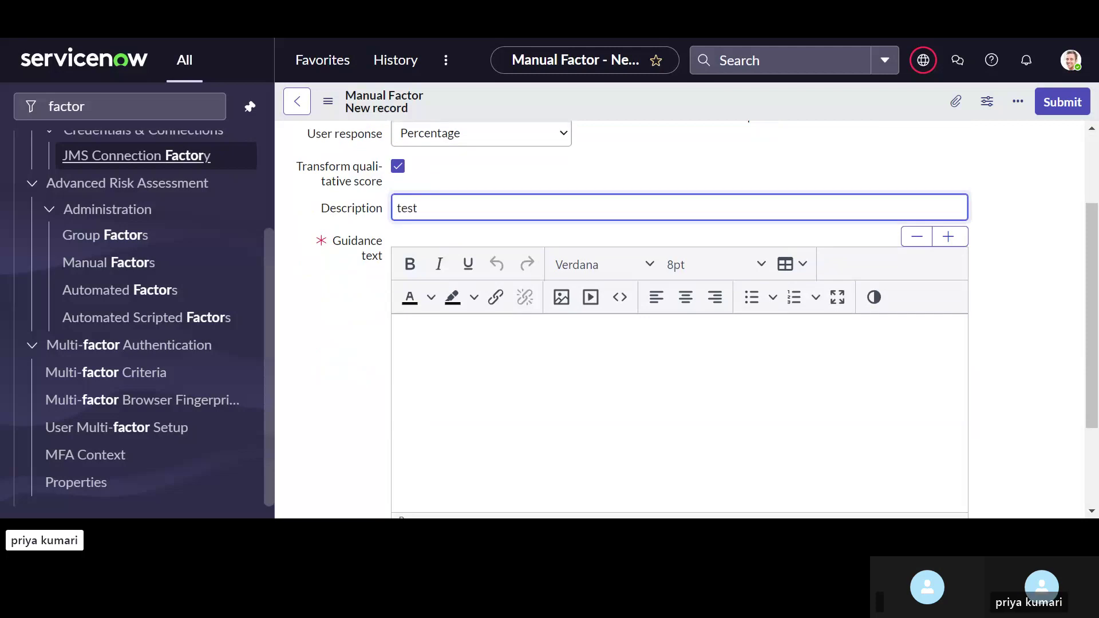
scroll(444, 321, down, 2)
click(407, 285)
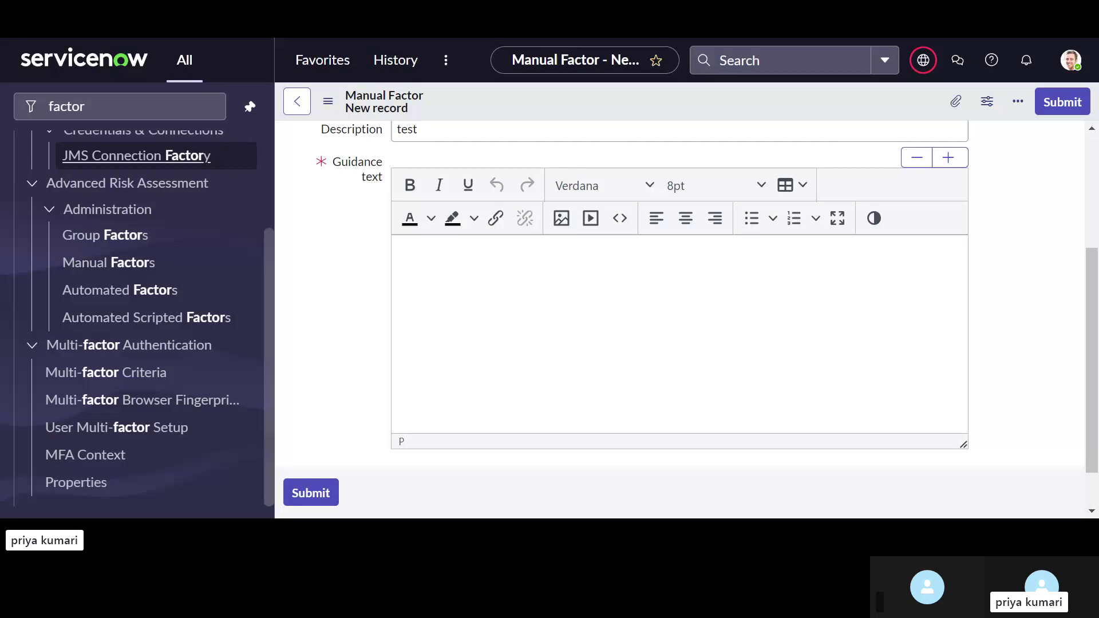
text(test)
scroll(456, 339, down, 1)
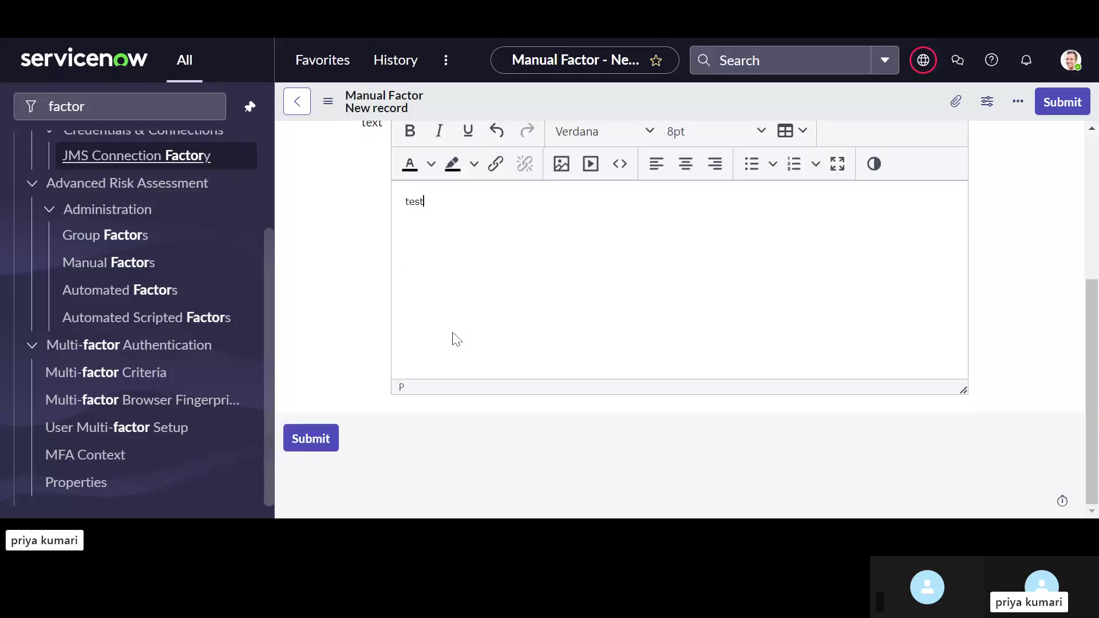
Save the new manual factor record without leaving its form
scroll(456, 339, up, 3)
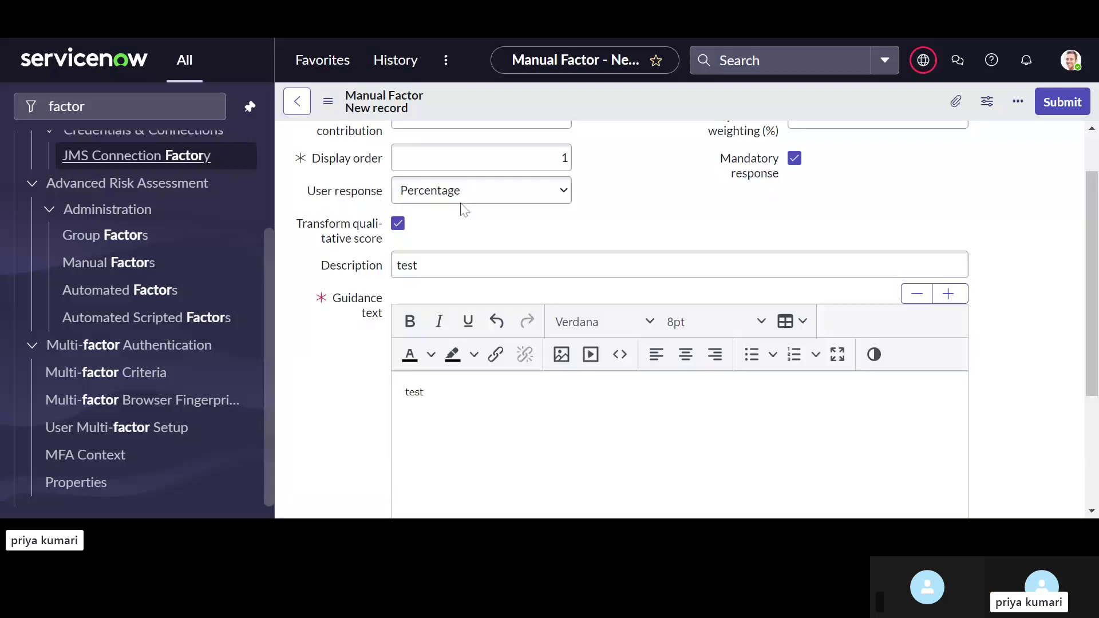
right_click(490, 109)
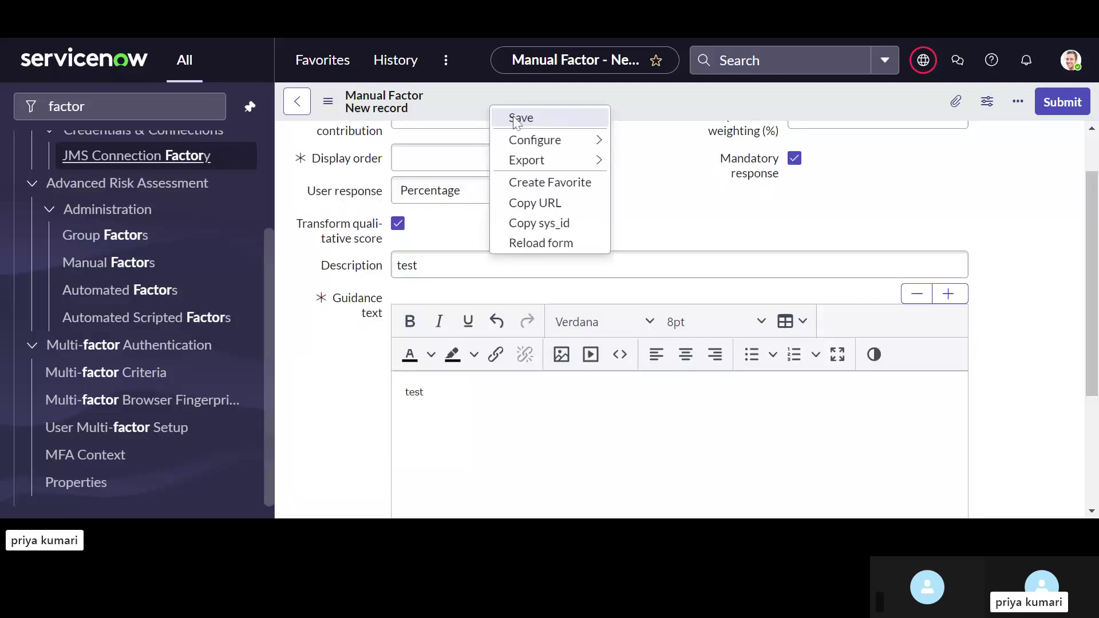
click(517, 118)
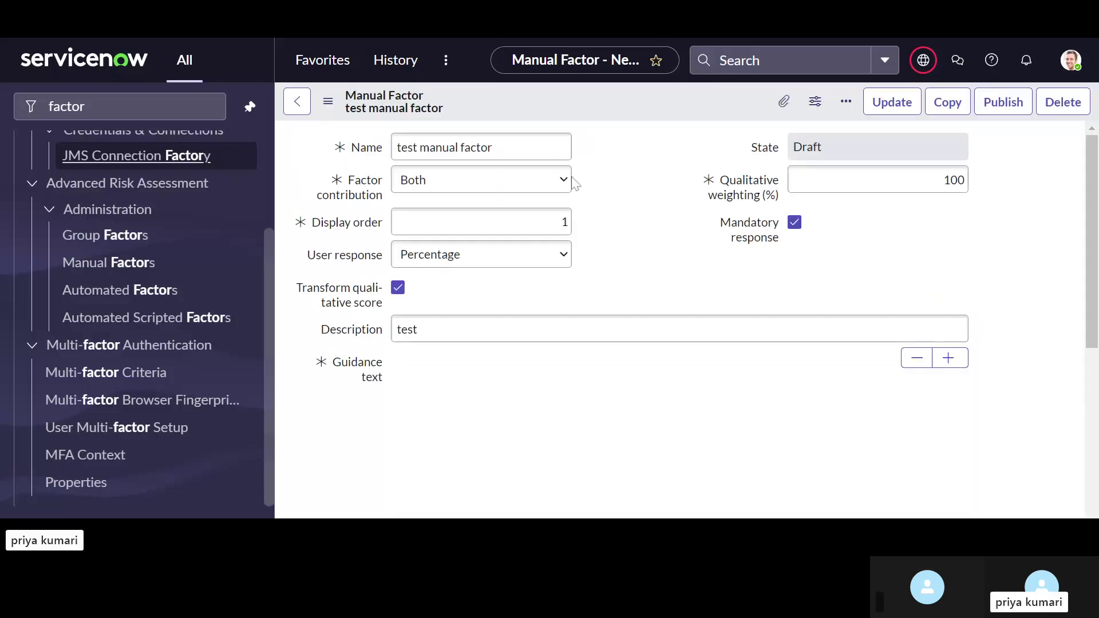
Examine the saved manual factor's fields and its Qualitative Transformation Criteria list
scroll(669, 303, down, 1)
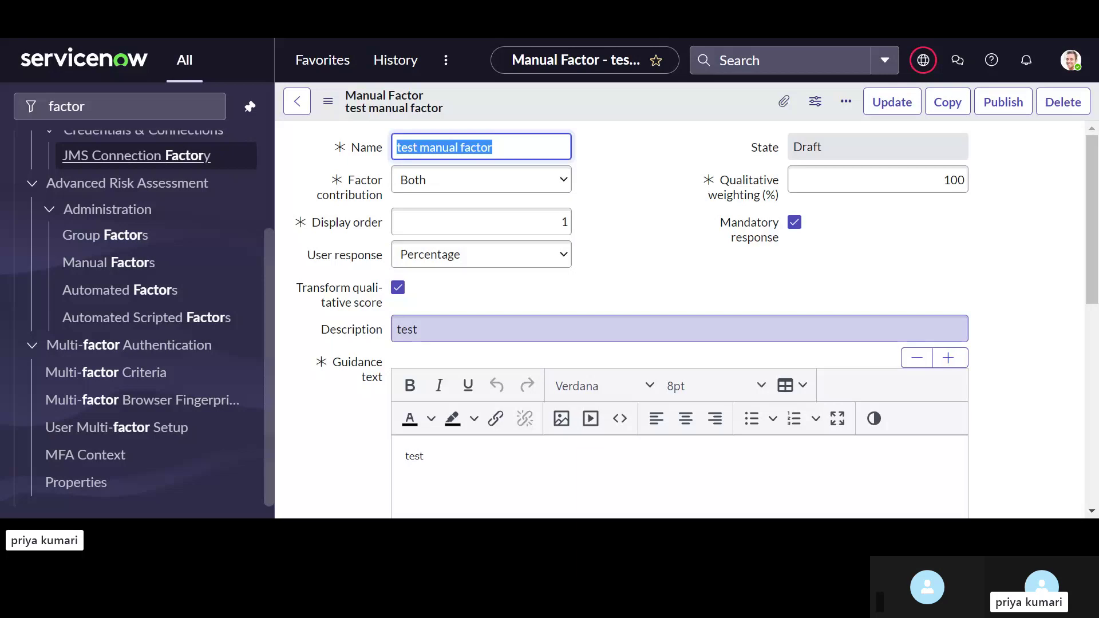
scroll(679, 320, down, 5)
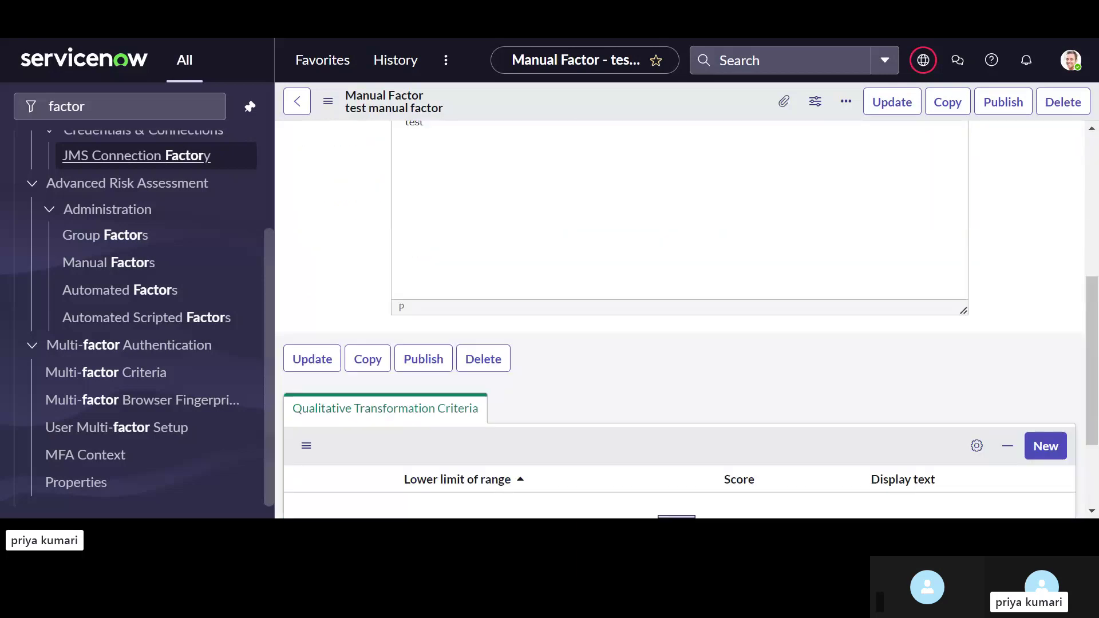
scroll(679, 321, down, 2)
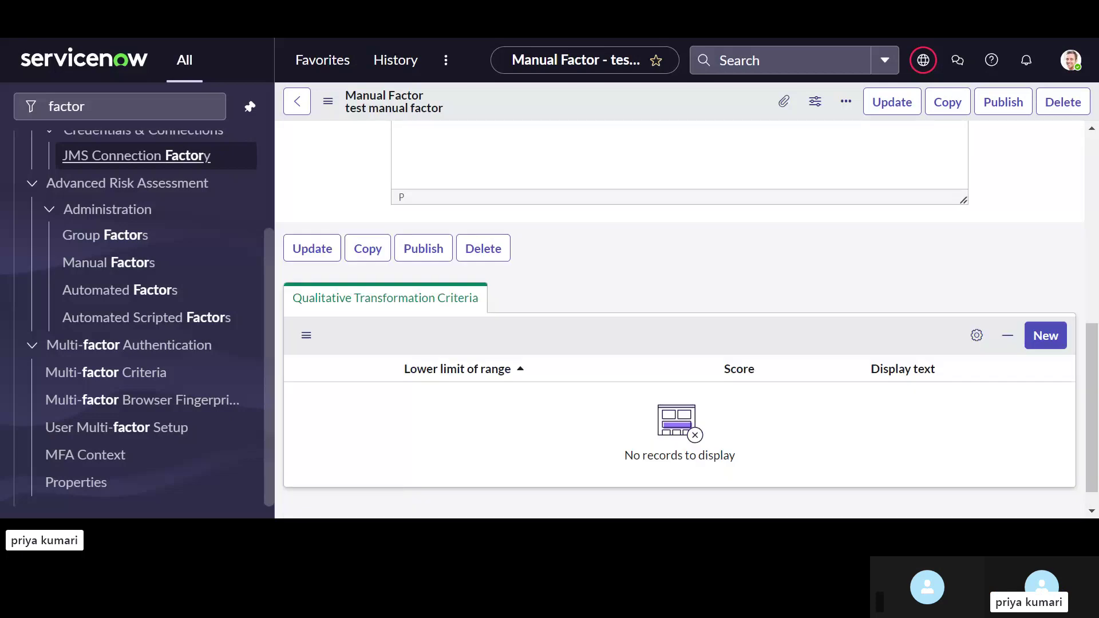
Try to publish the manual factor "test manual factor"
scroll(677, 312, up, 4)
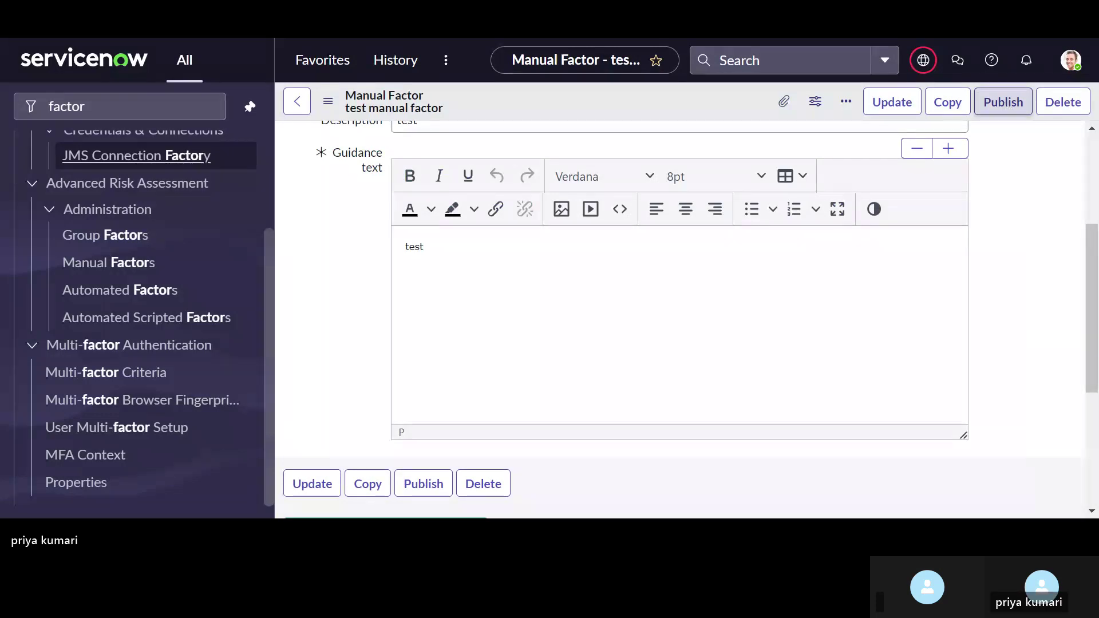
click(1003, 102)
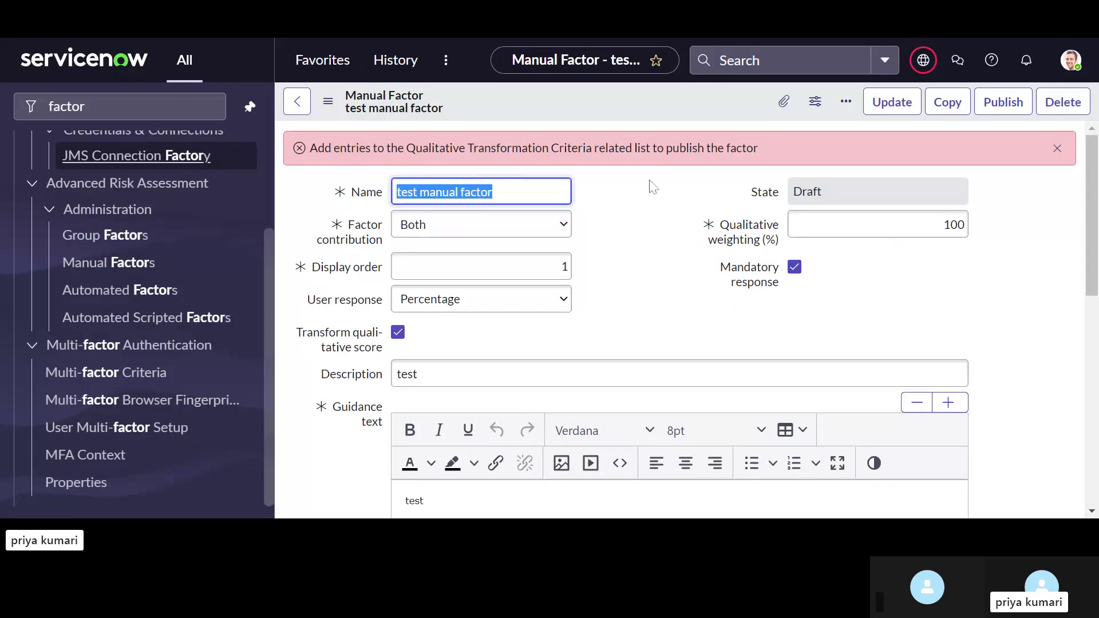
Start a new Qualitative Transformation Criteria record for the manual factor, with "risk" as its display text
scroll(658, 206, down, 10)
scroll(341, 387, down, 1)
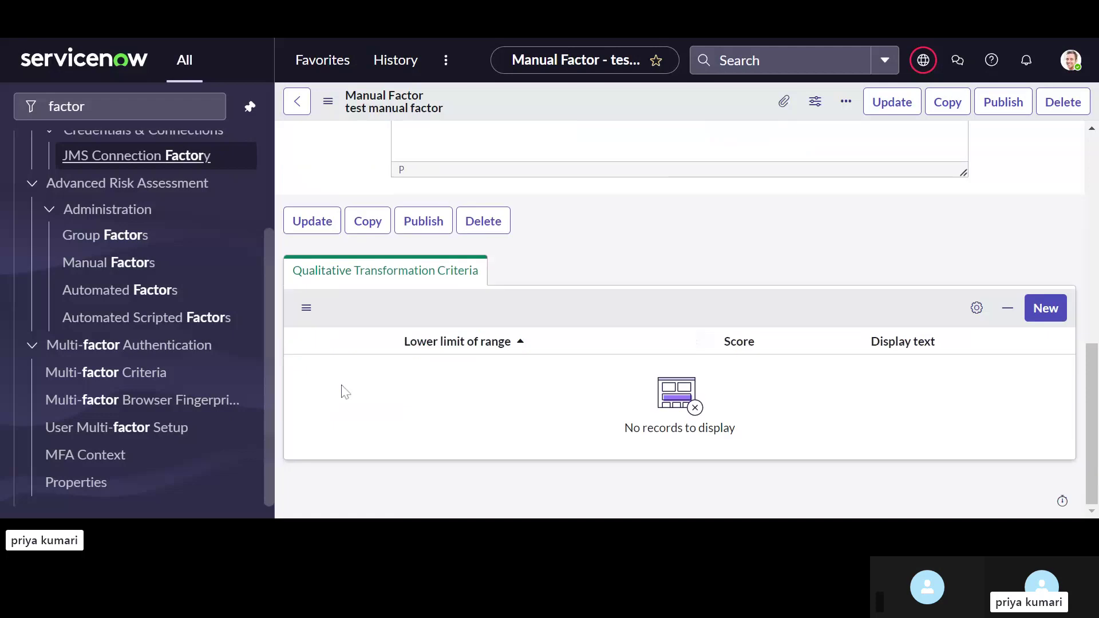
click(1045, 309)
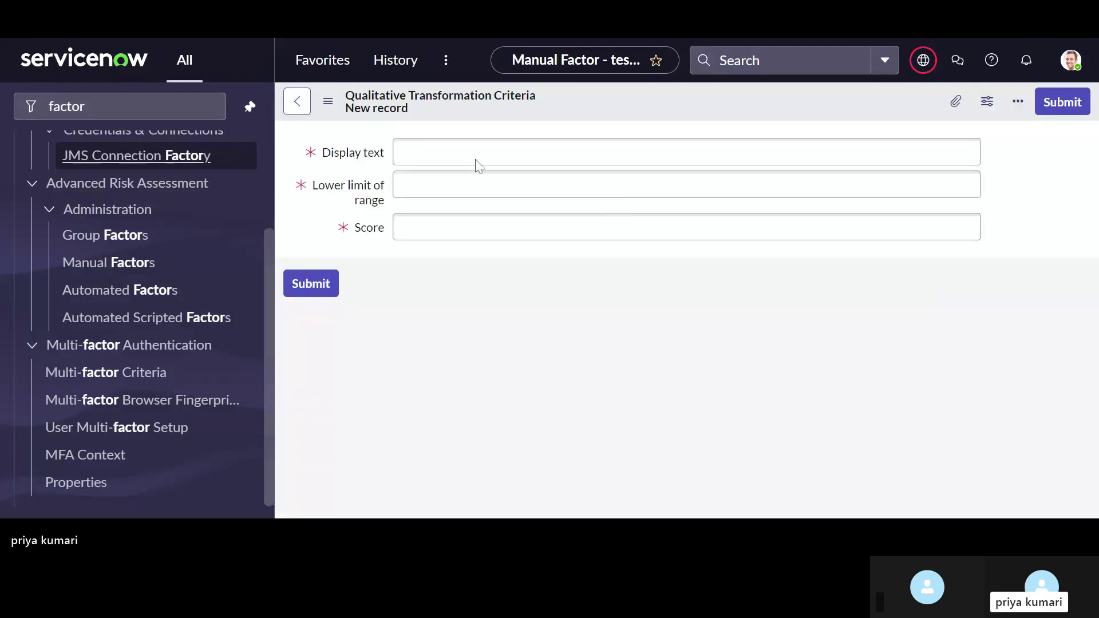
click(478, 179)
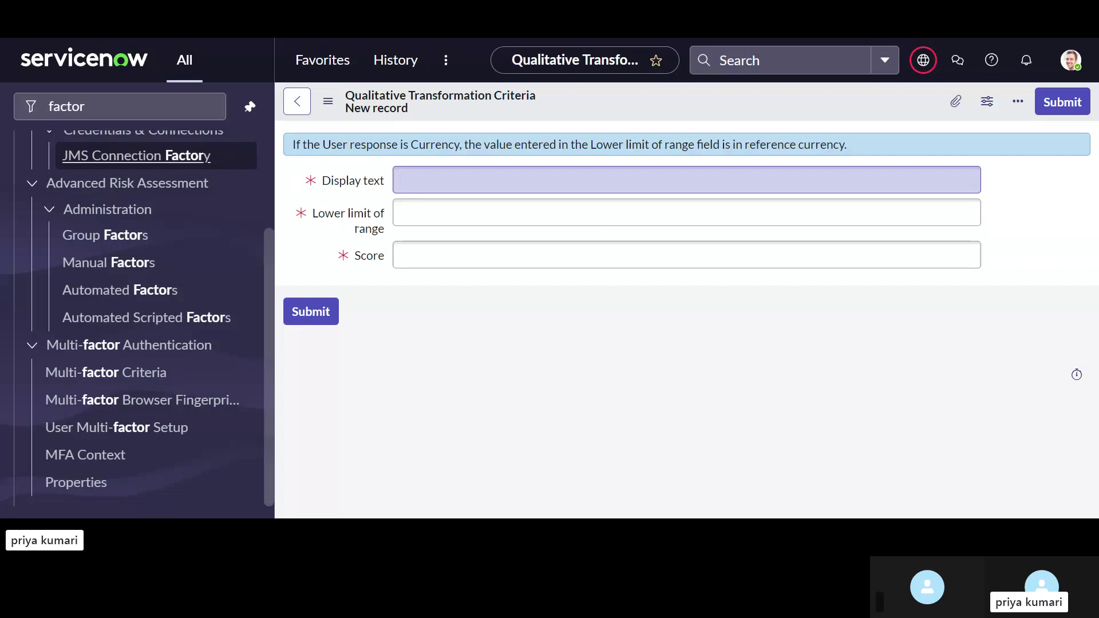
text(risk)
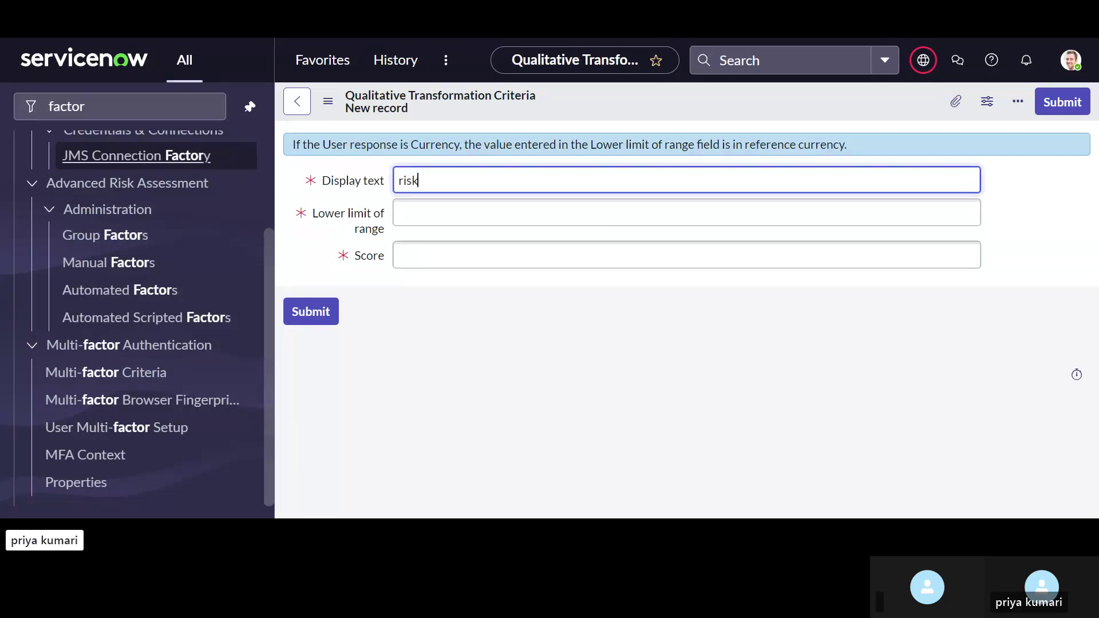
click(488, 39)
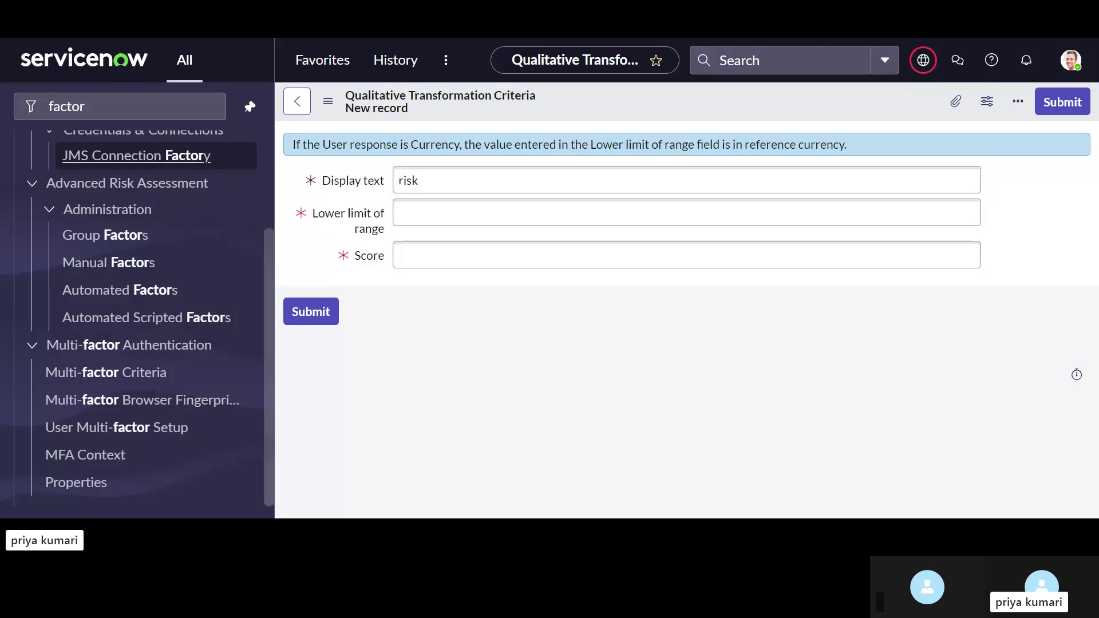